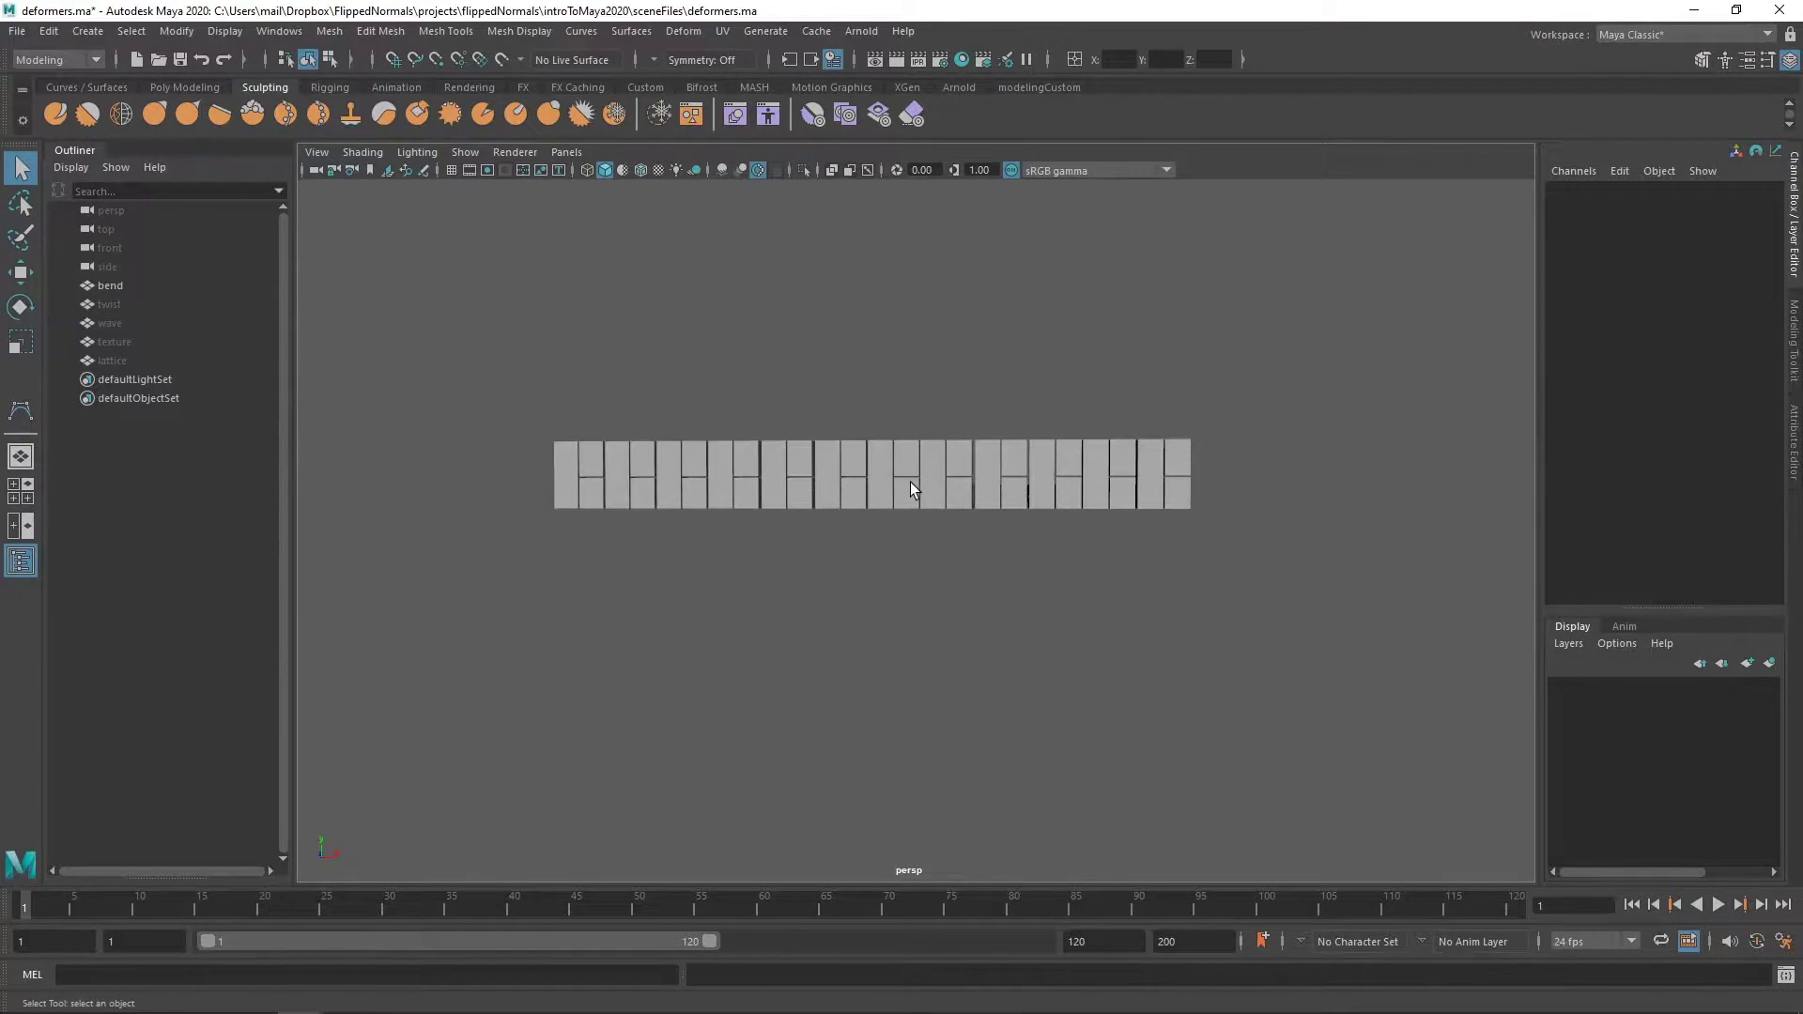
Step: Select the bend brick mesh in the scene and switch the menu set to Rigging
mouse_move(898, 517)
alt+mouse_down()
mouse_move(877, 482)
mouse_move(877, 511)
mouse_move(664, 531)
mouse_move(922, 499)
mouse_move(909, 490)
alt+mouse_up()
alt+right_drag(823, 466, 950, 474)
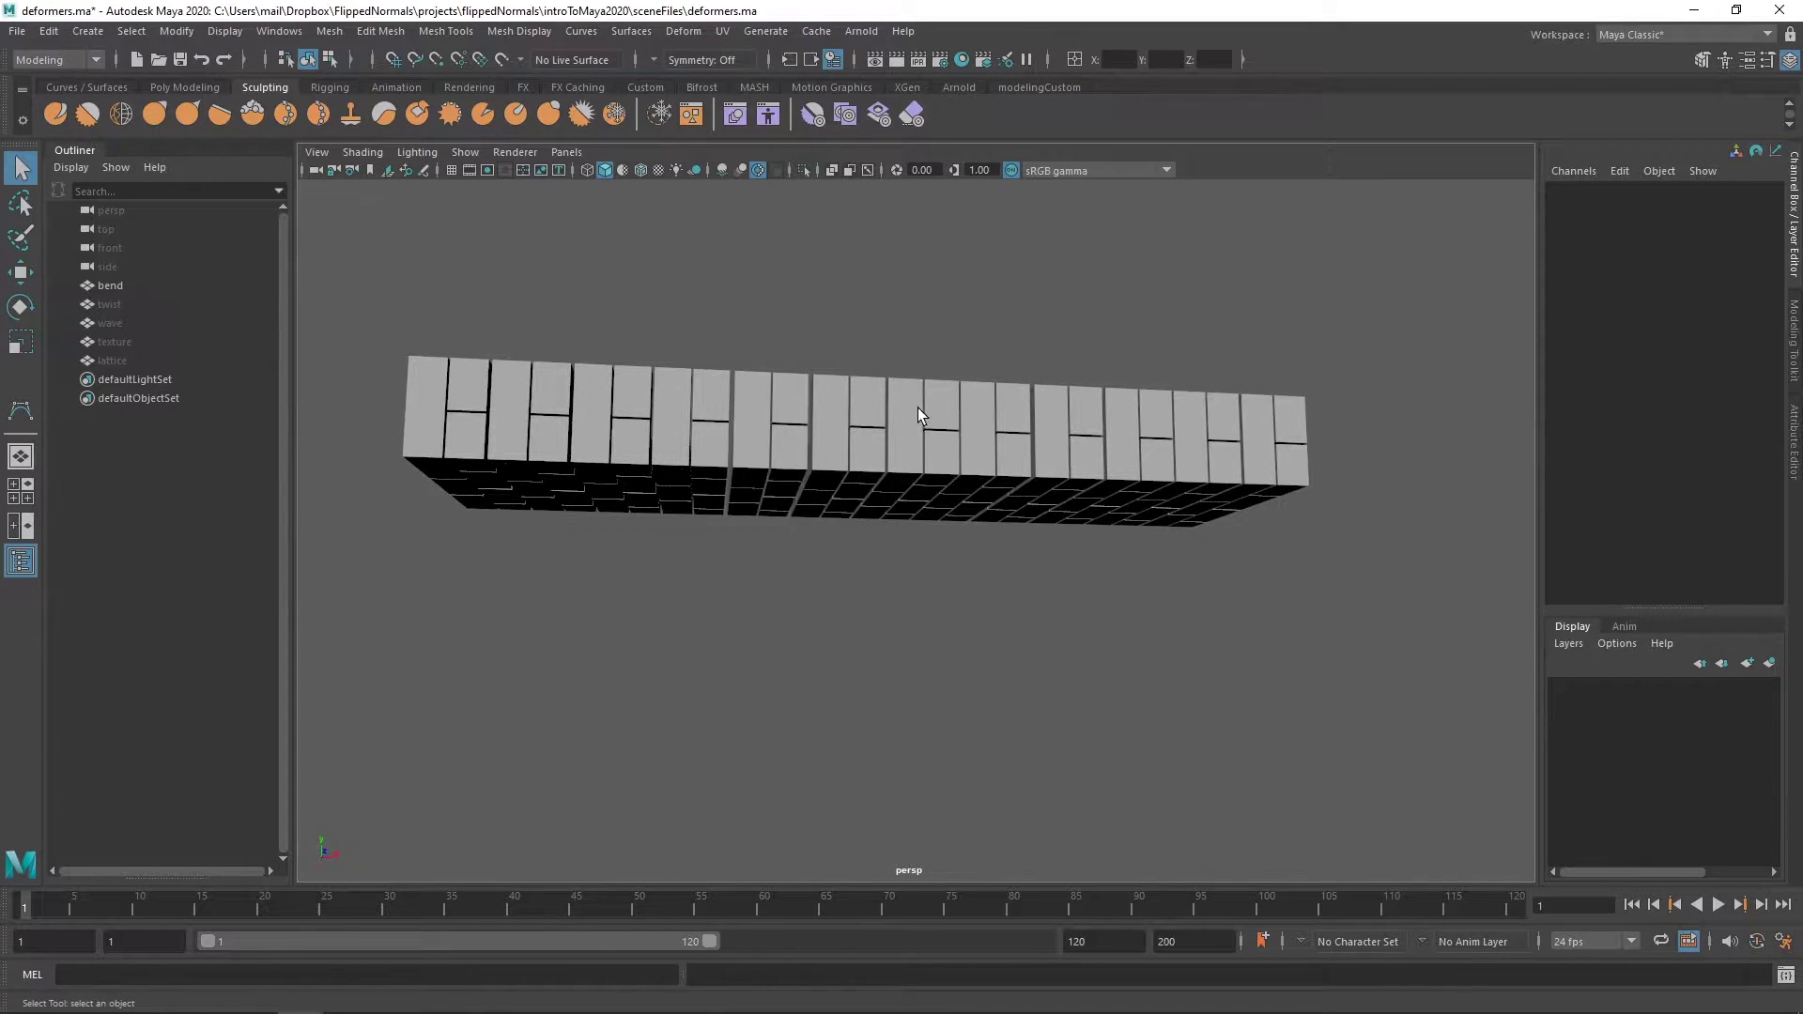
alt+drag(875, 380, 888, 470)
click(909, 494)
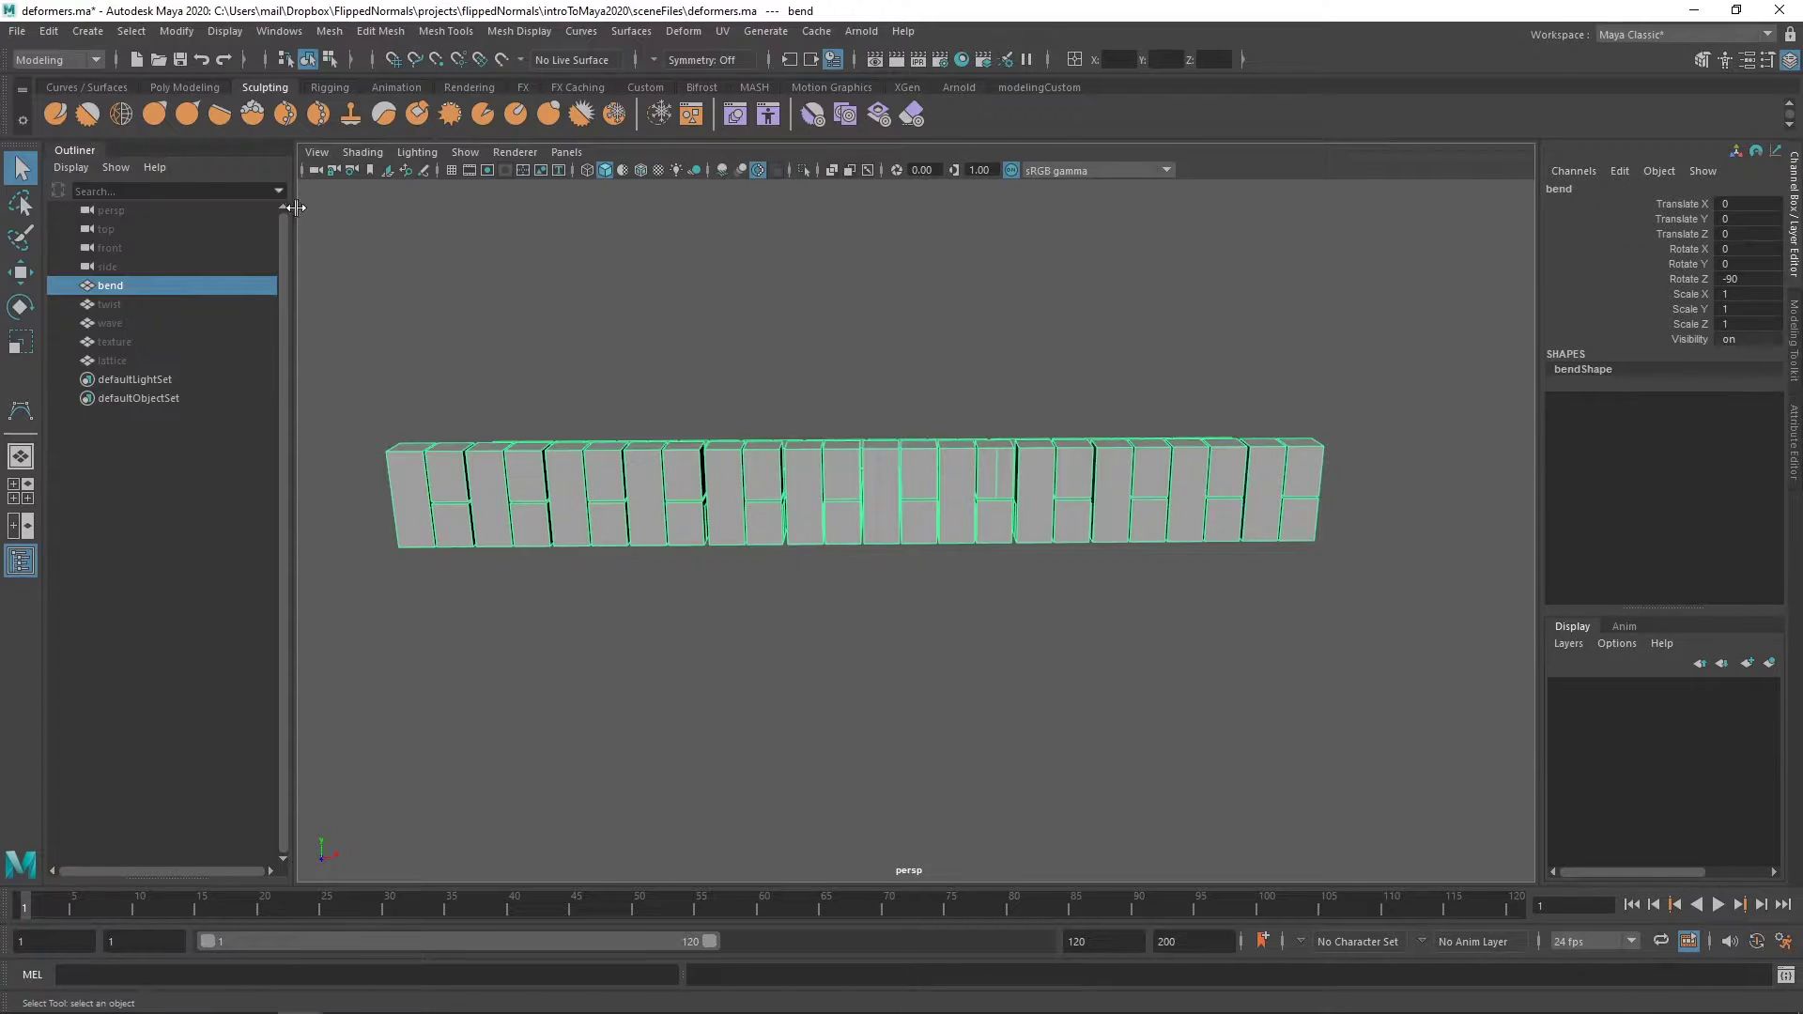
click(43, 58)
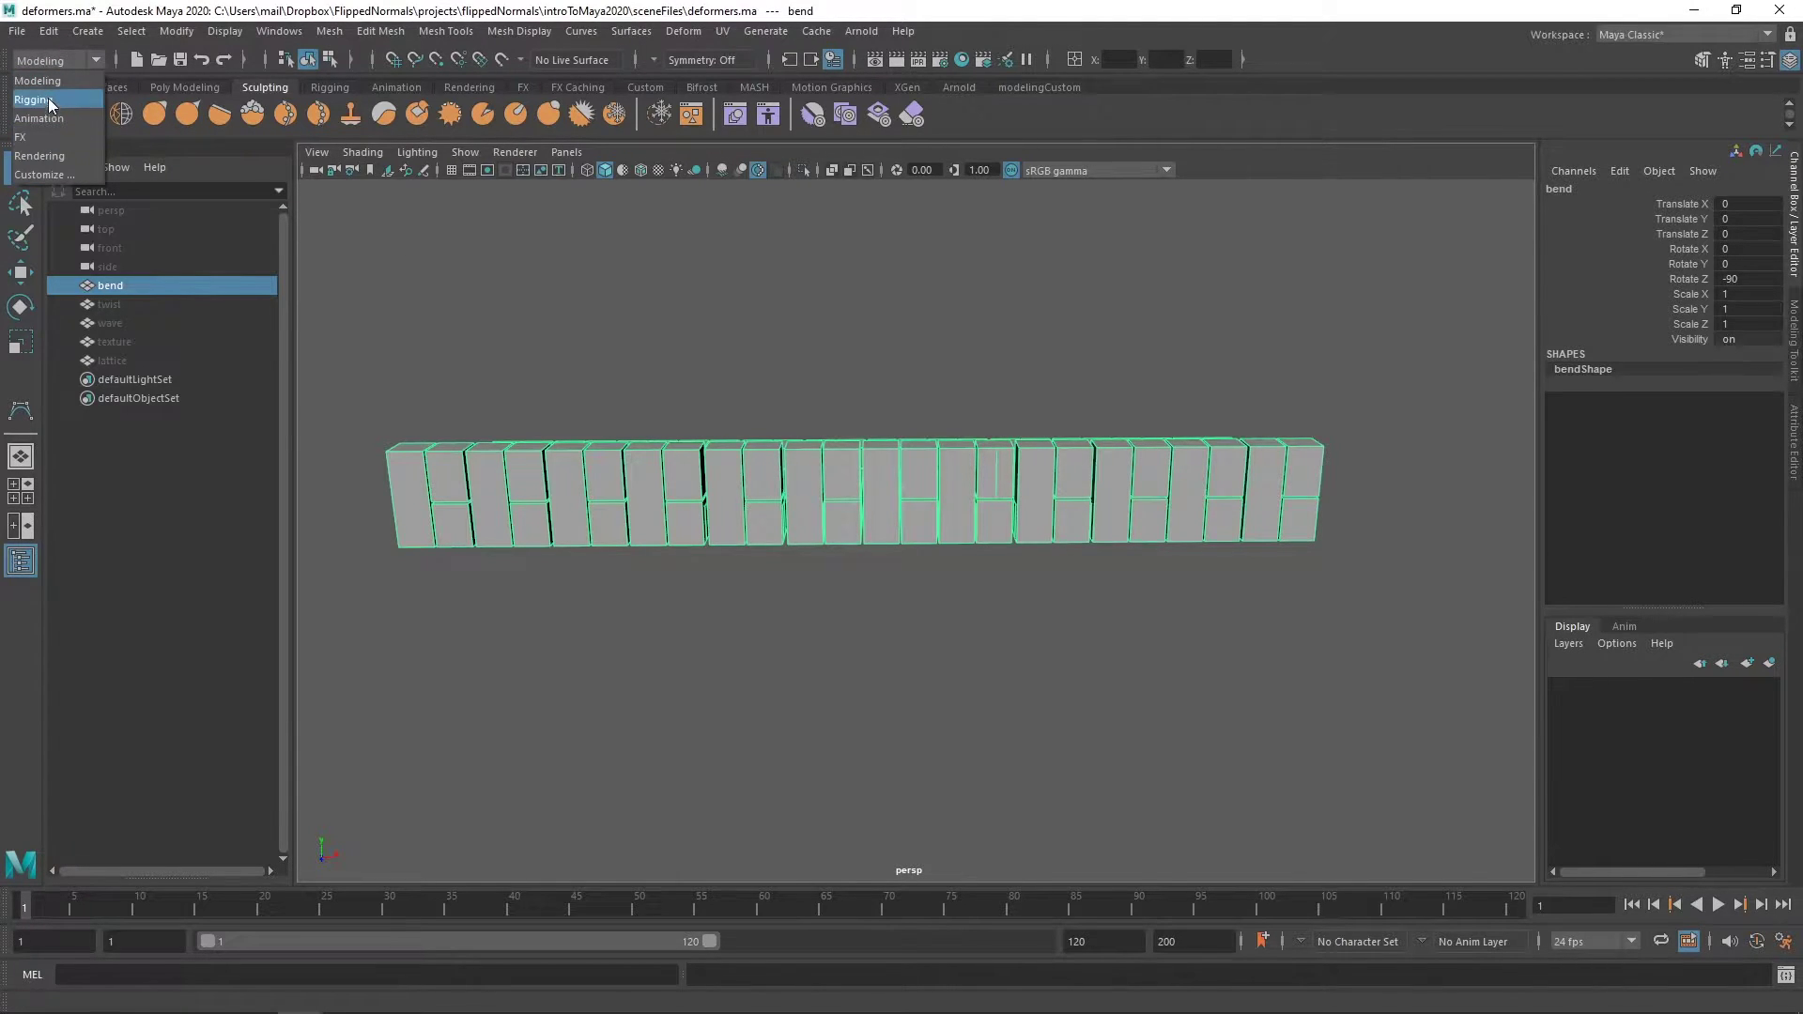
click(48, 98)
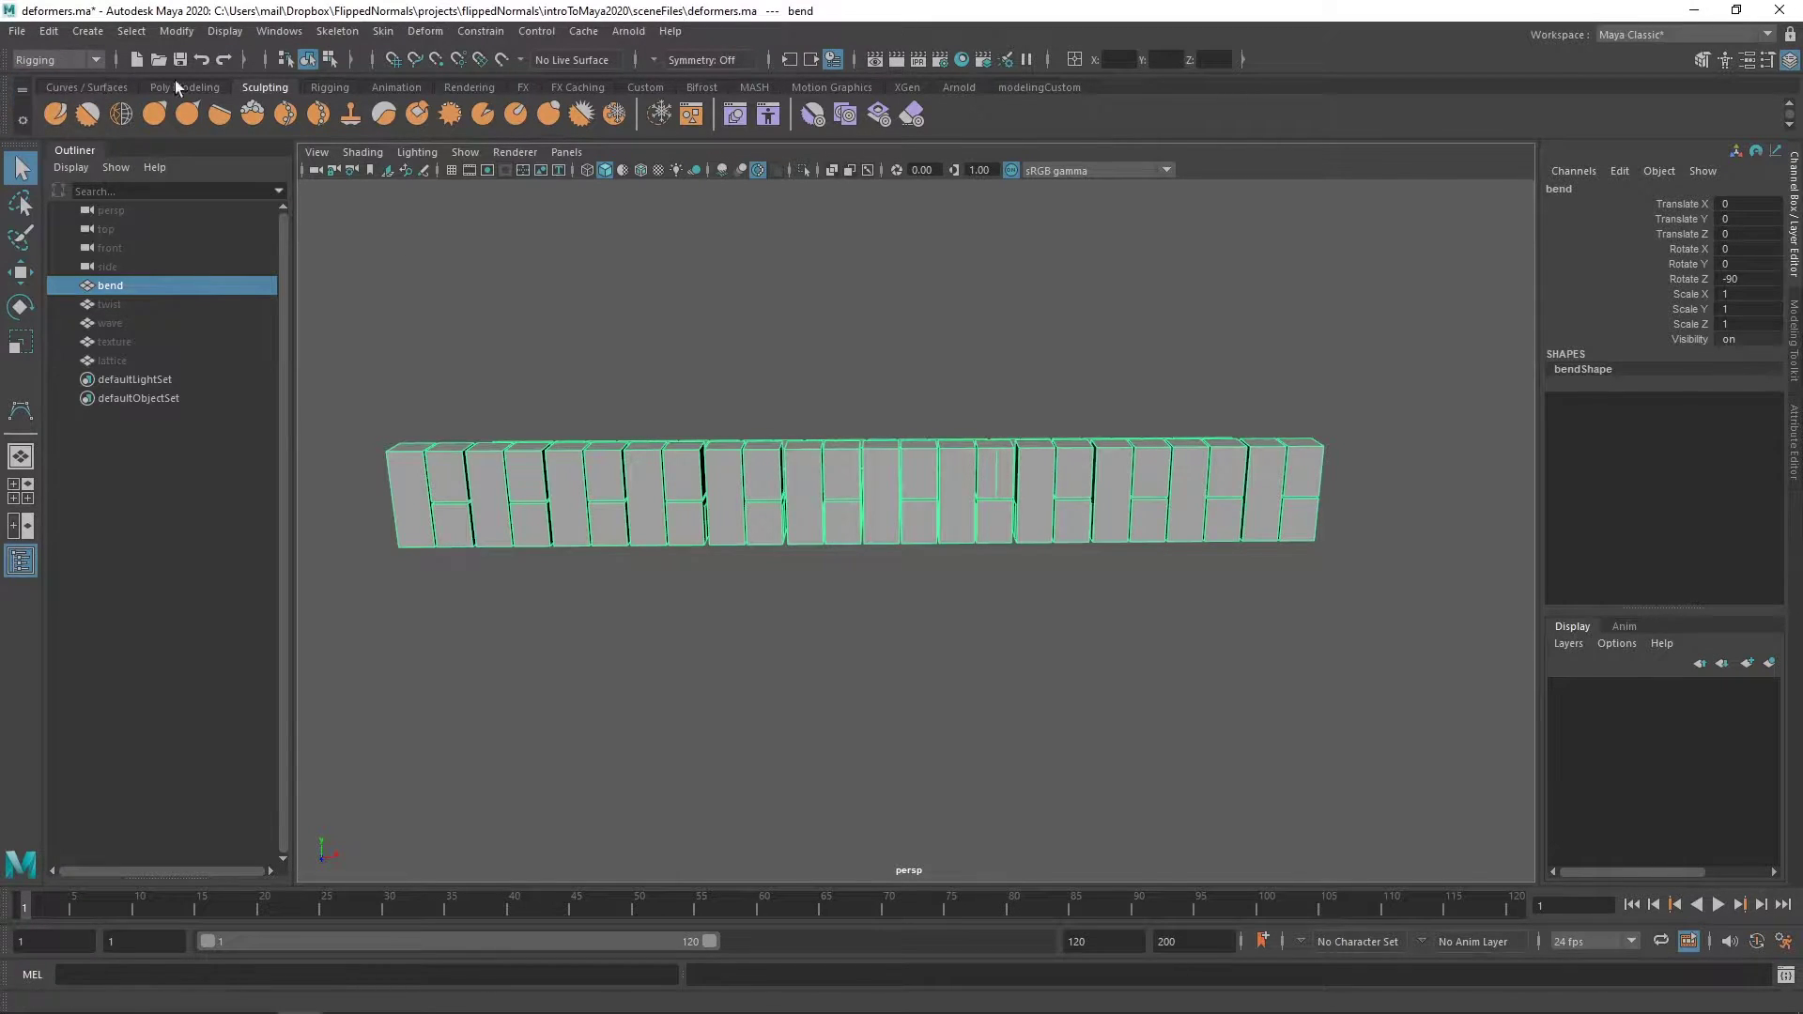
Step: Detach the Nonlinear deformer list as a floating window and apply a Bend deformer to the selected brick mesh
click(424, 32)
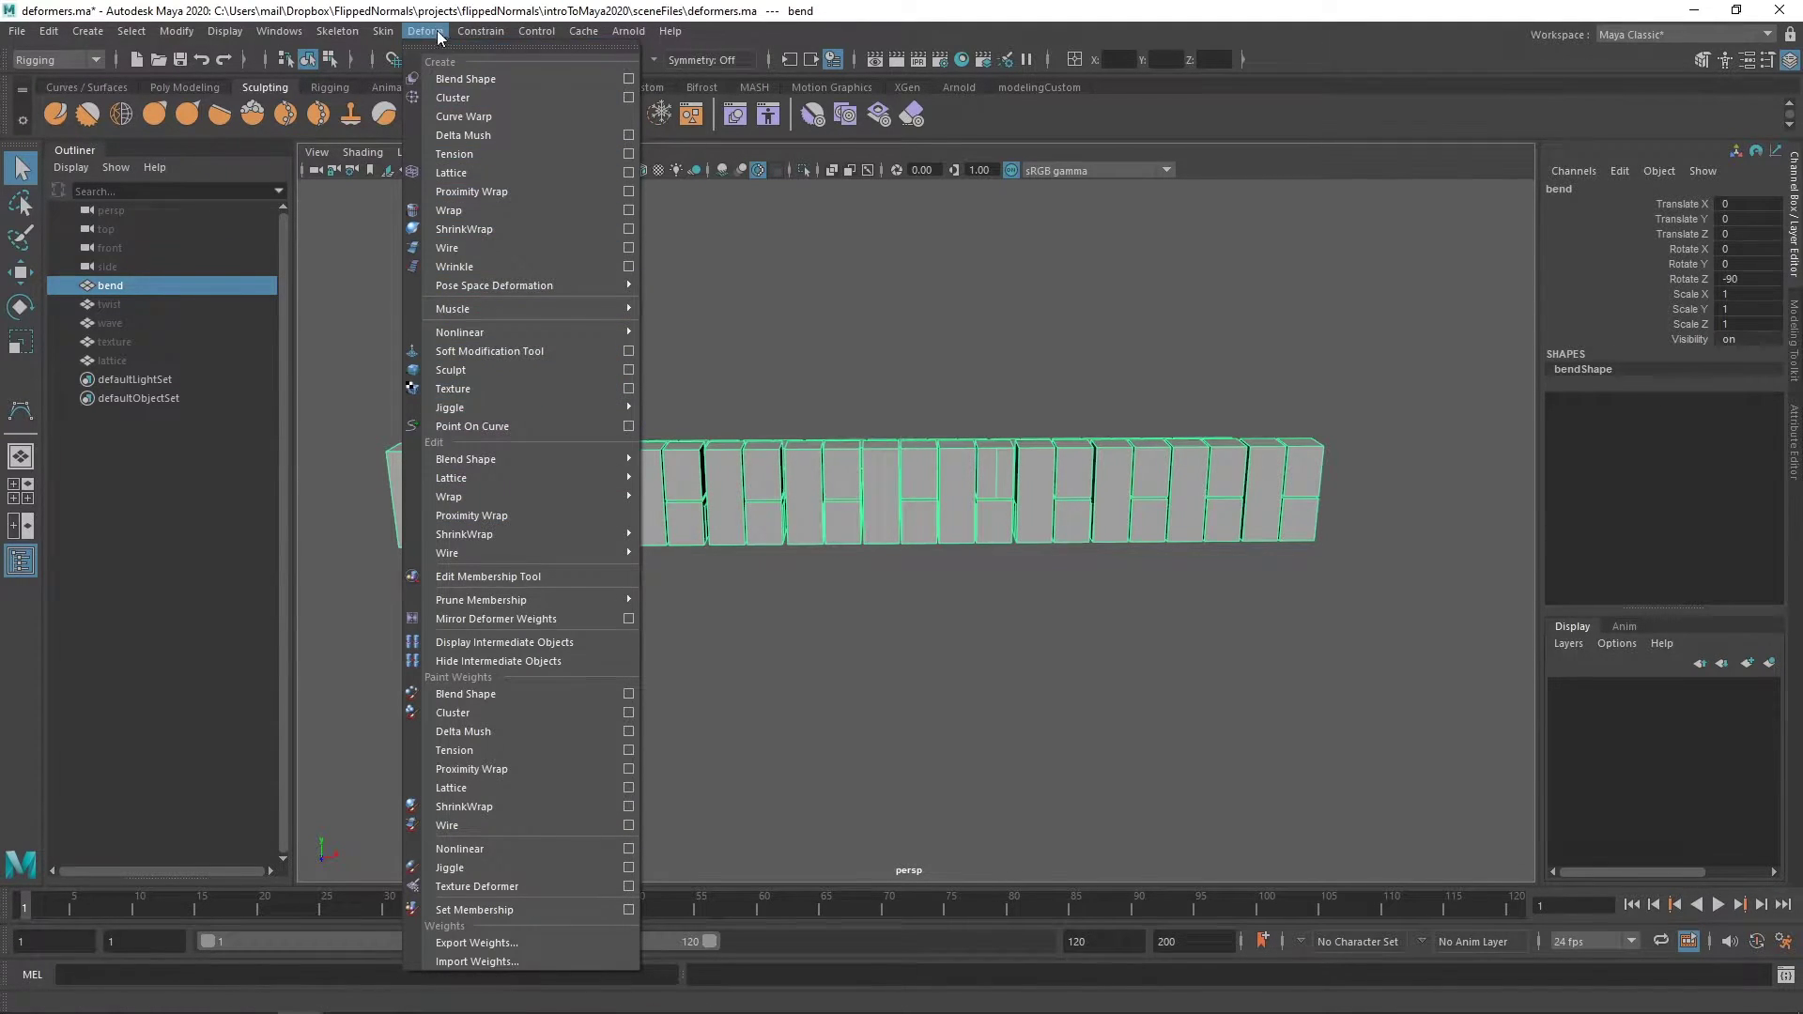
mouse_move(500, 332)
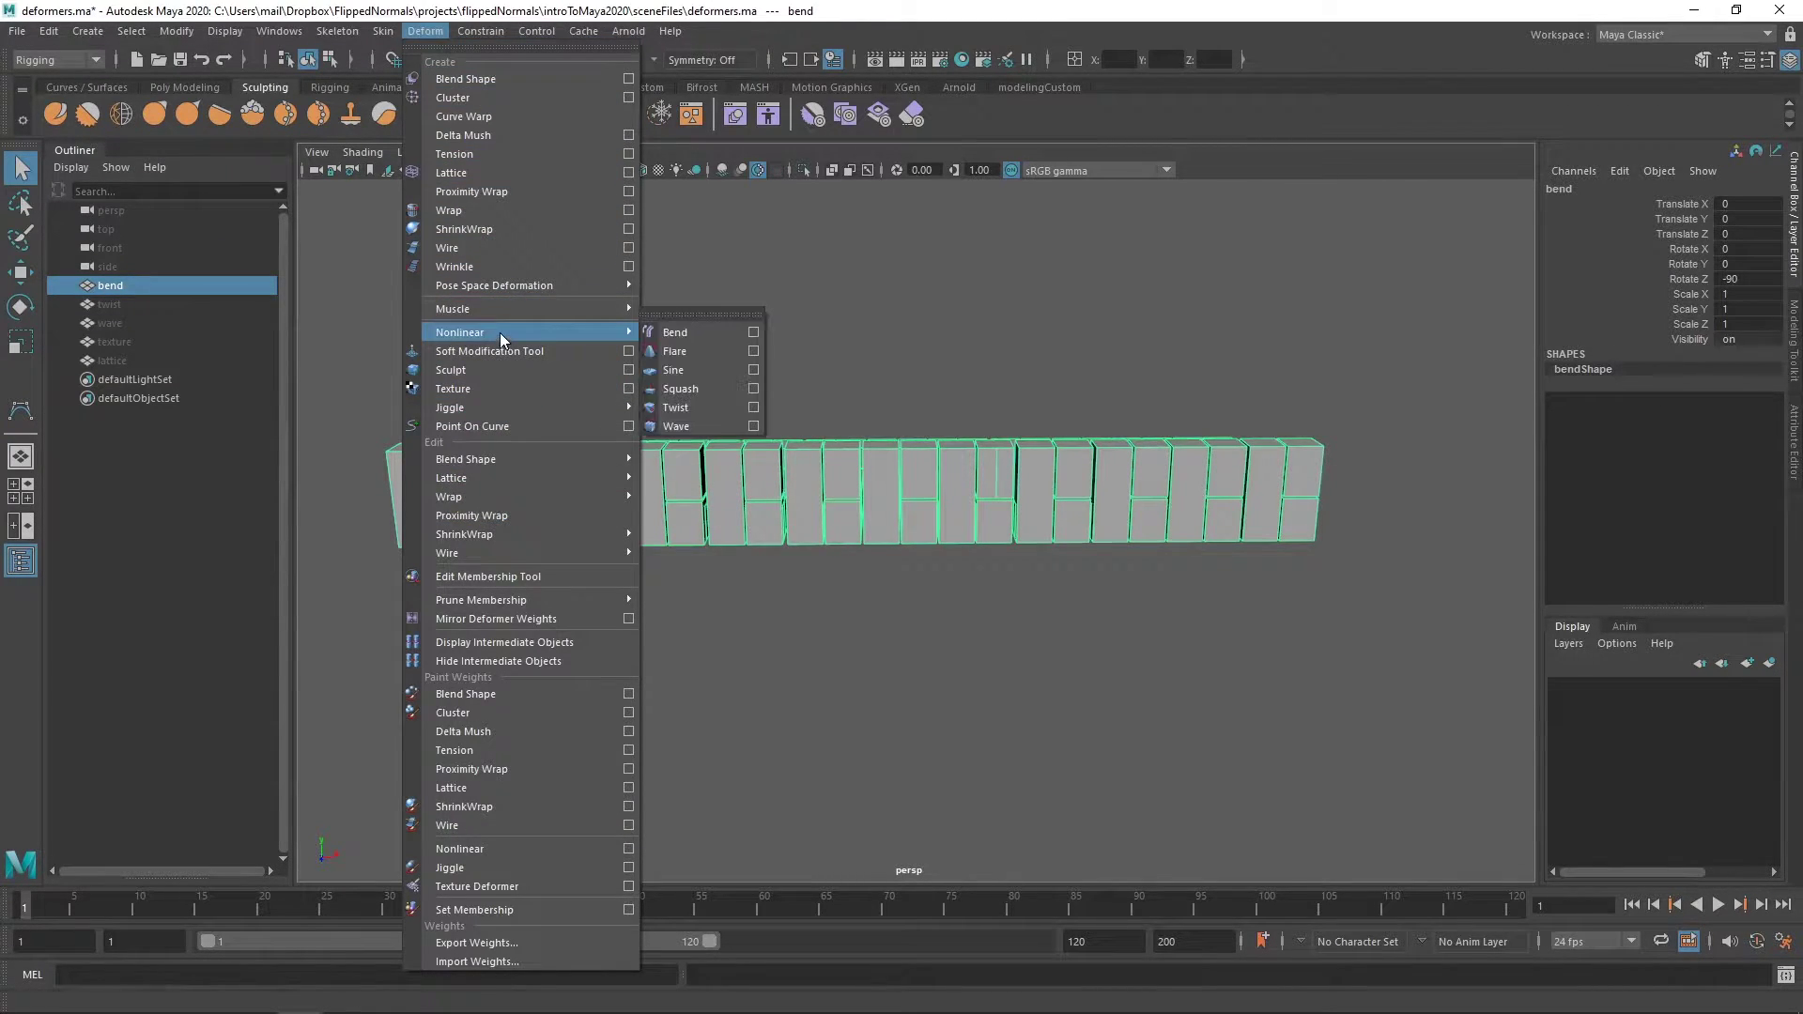
click(701, 314)
drag(699, 293, 357, 206)
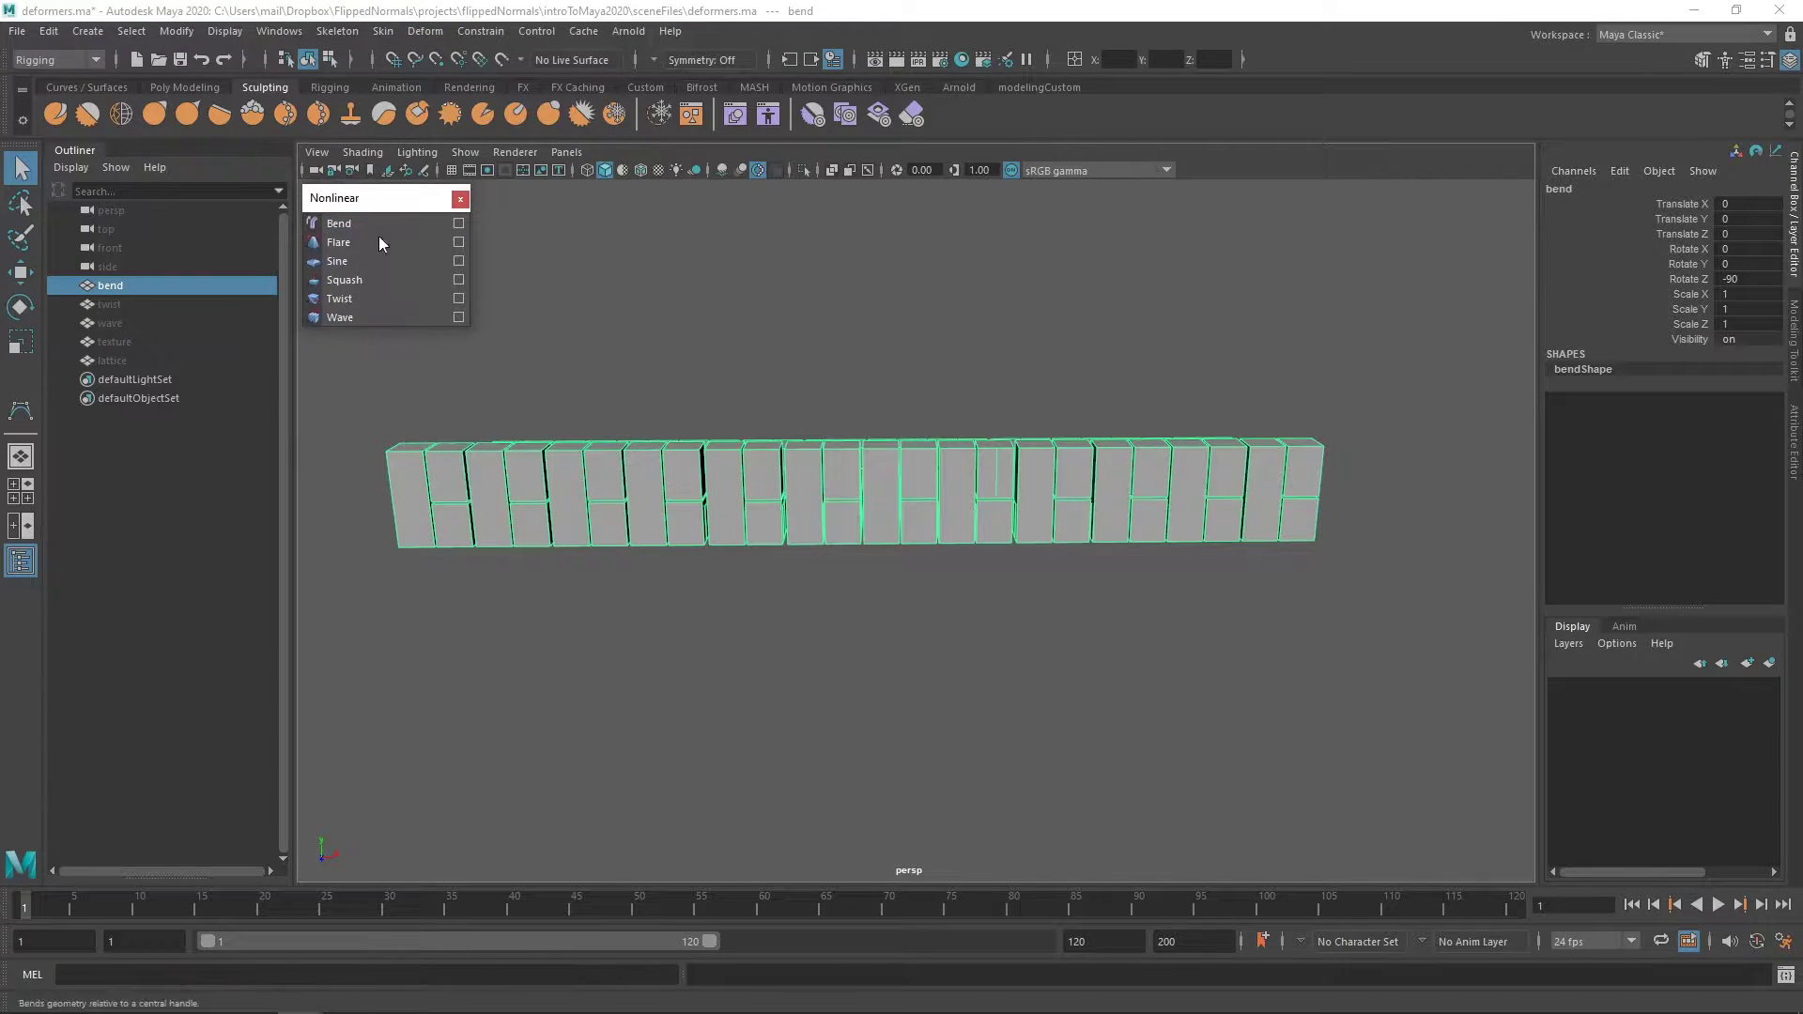
click(353, 224)
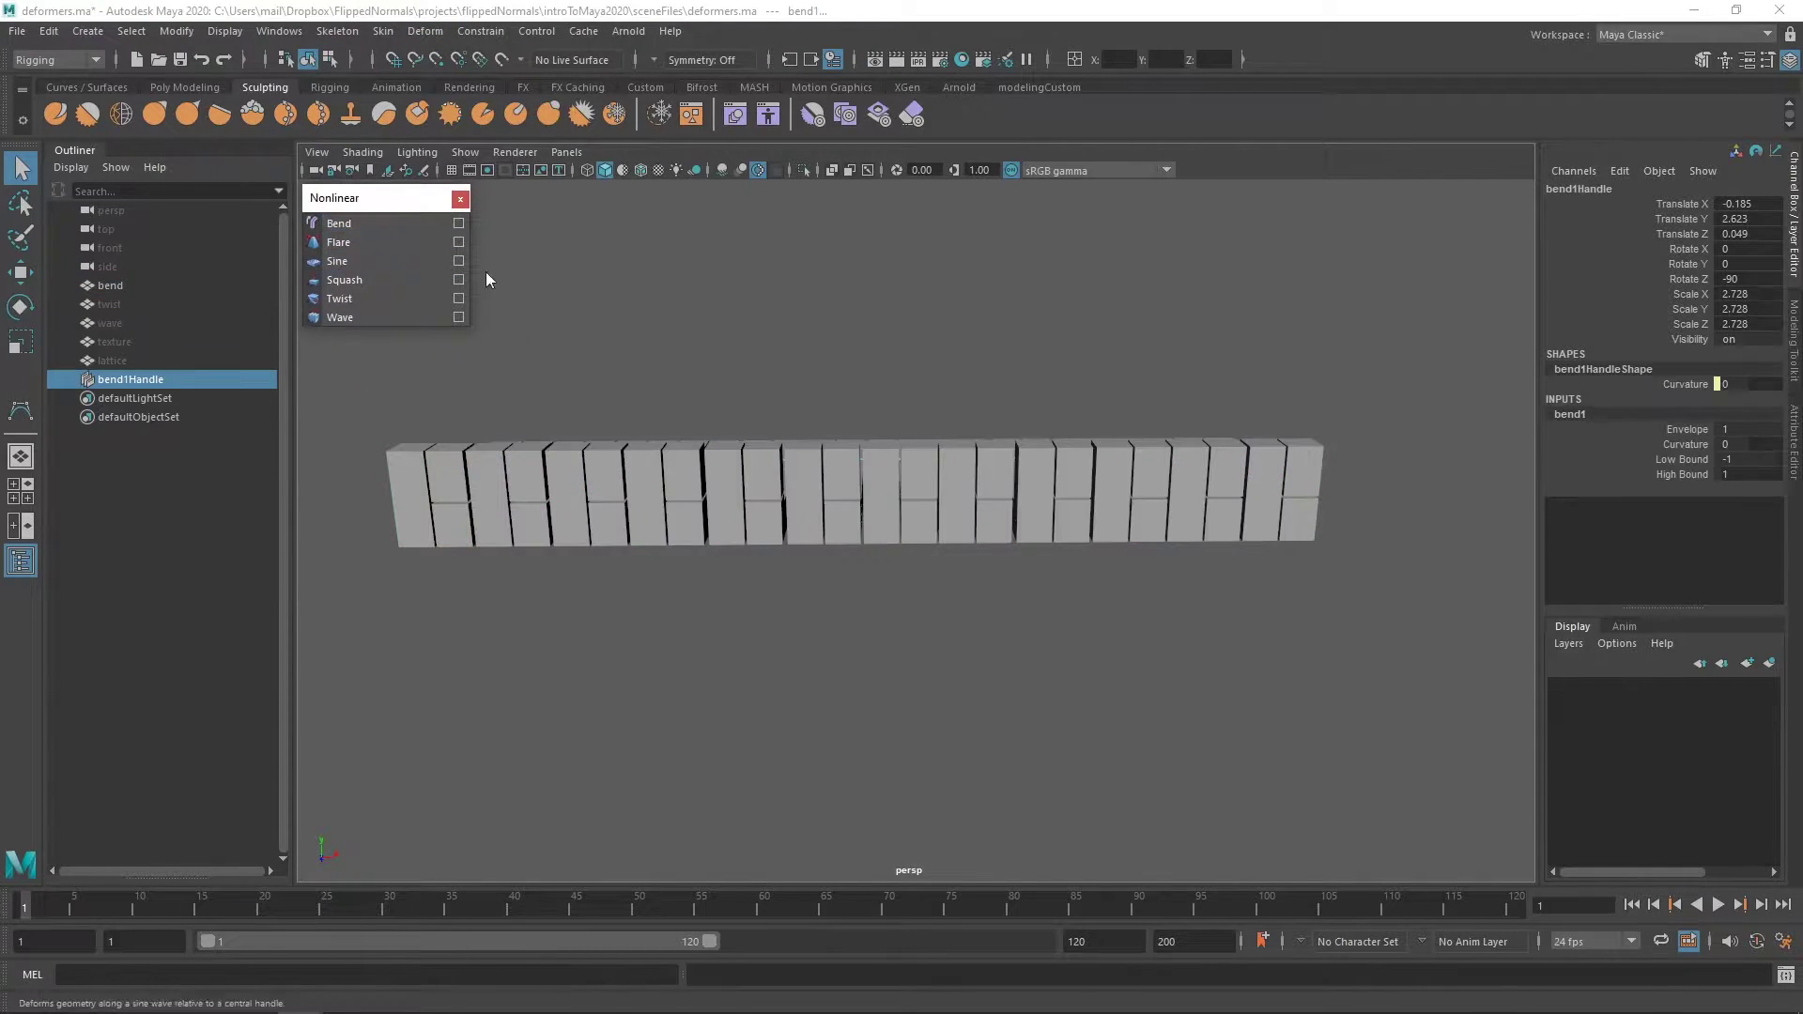
Step: Increase the bend deformer's Curvature interactively until the bricks curl into a ring, finishing at exactly 180
alt+drag(904, 409, 1422, 397)
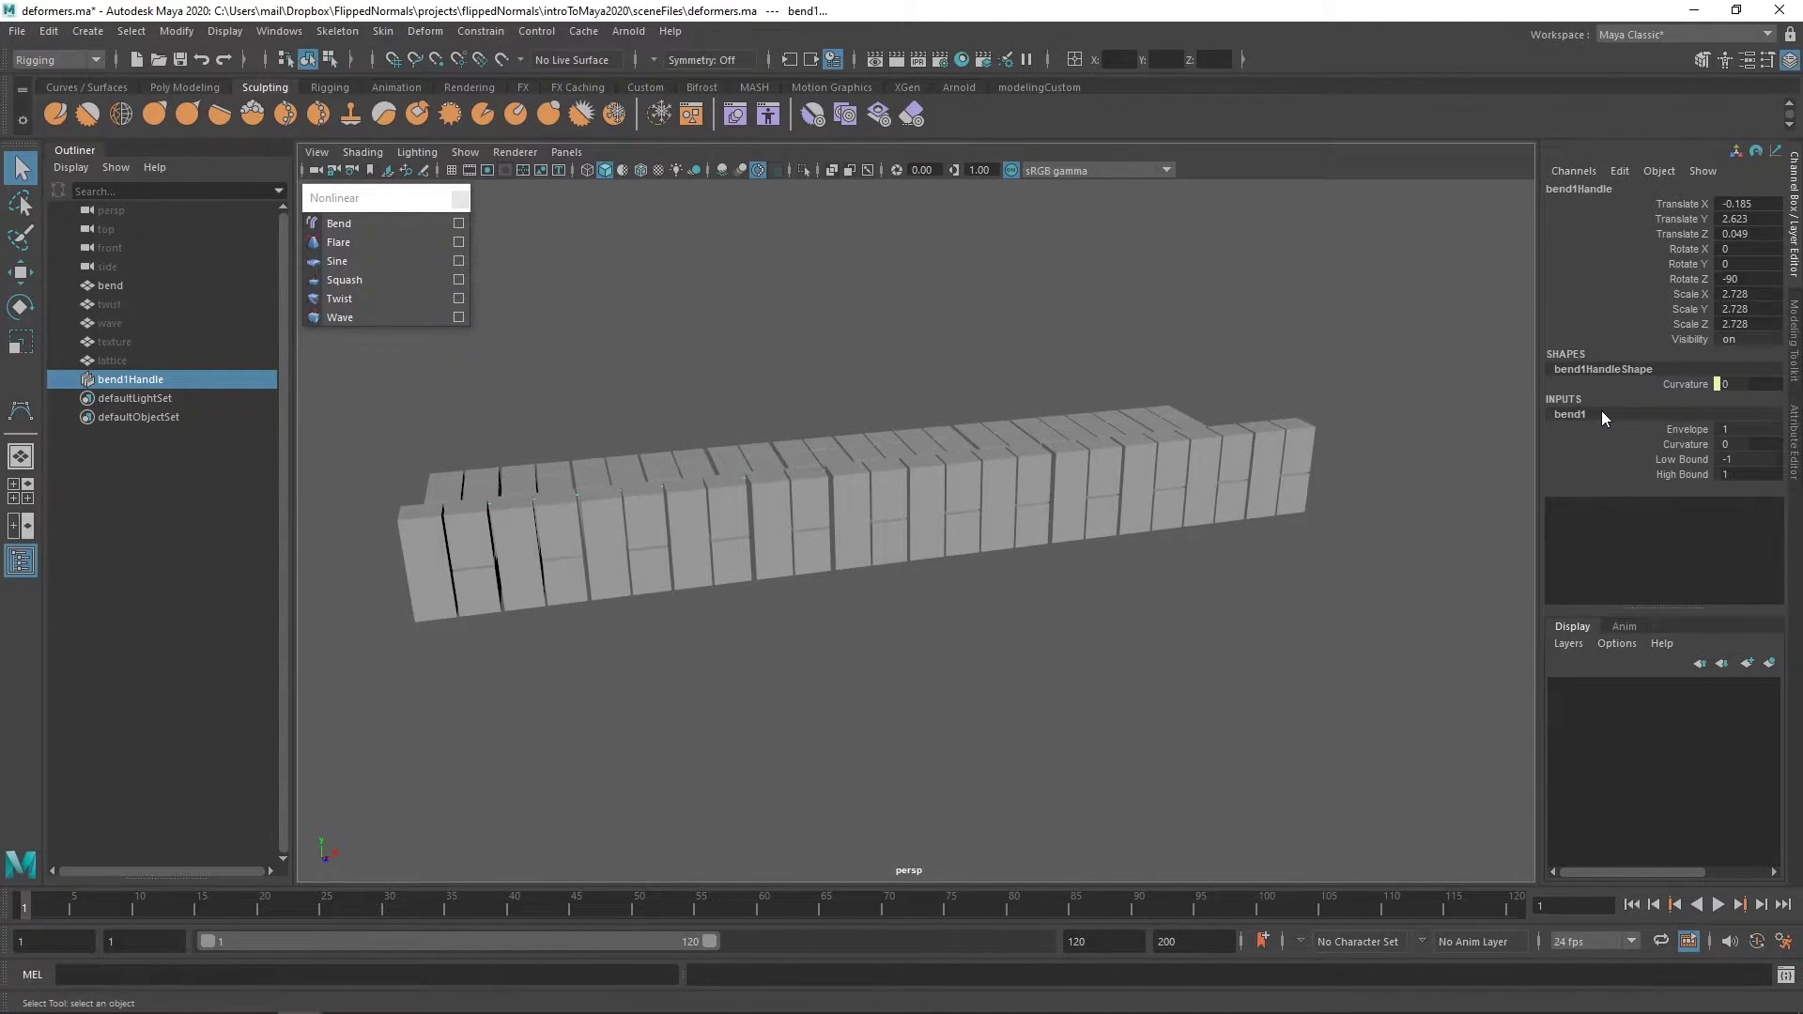
alt+drag(873, 479, 1106, 482)
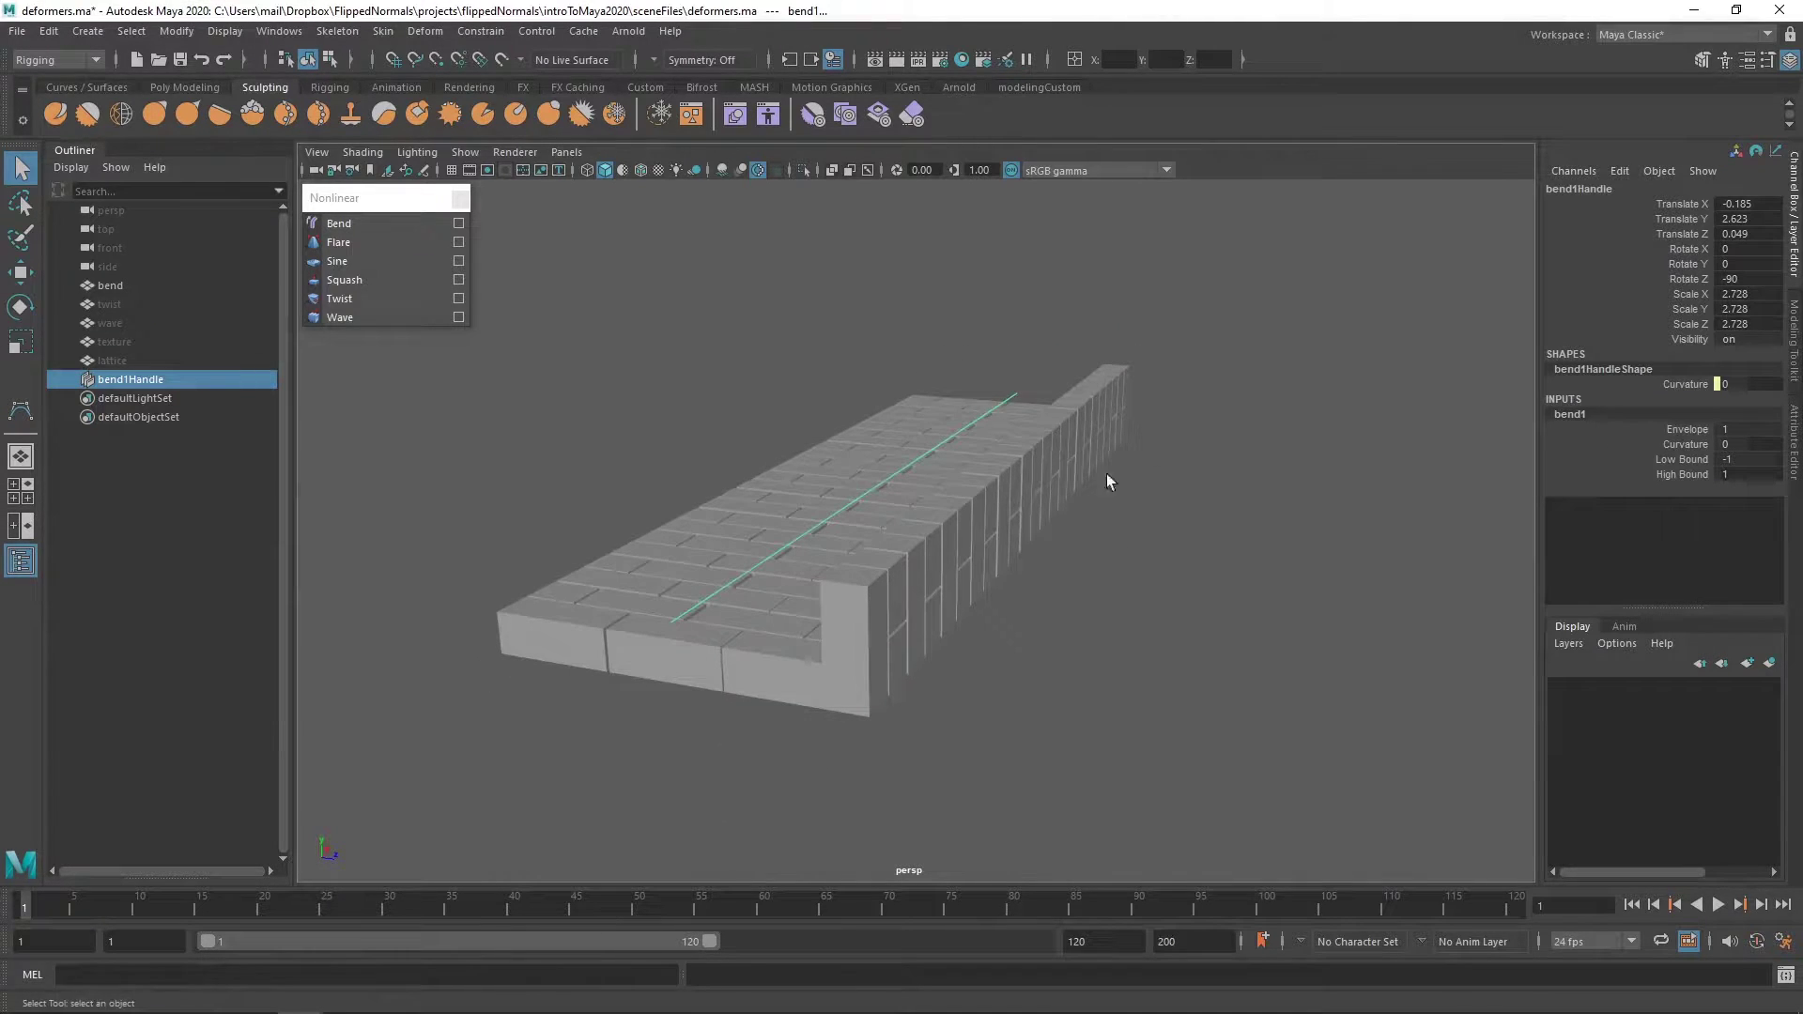
click(1683, 443)
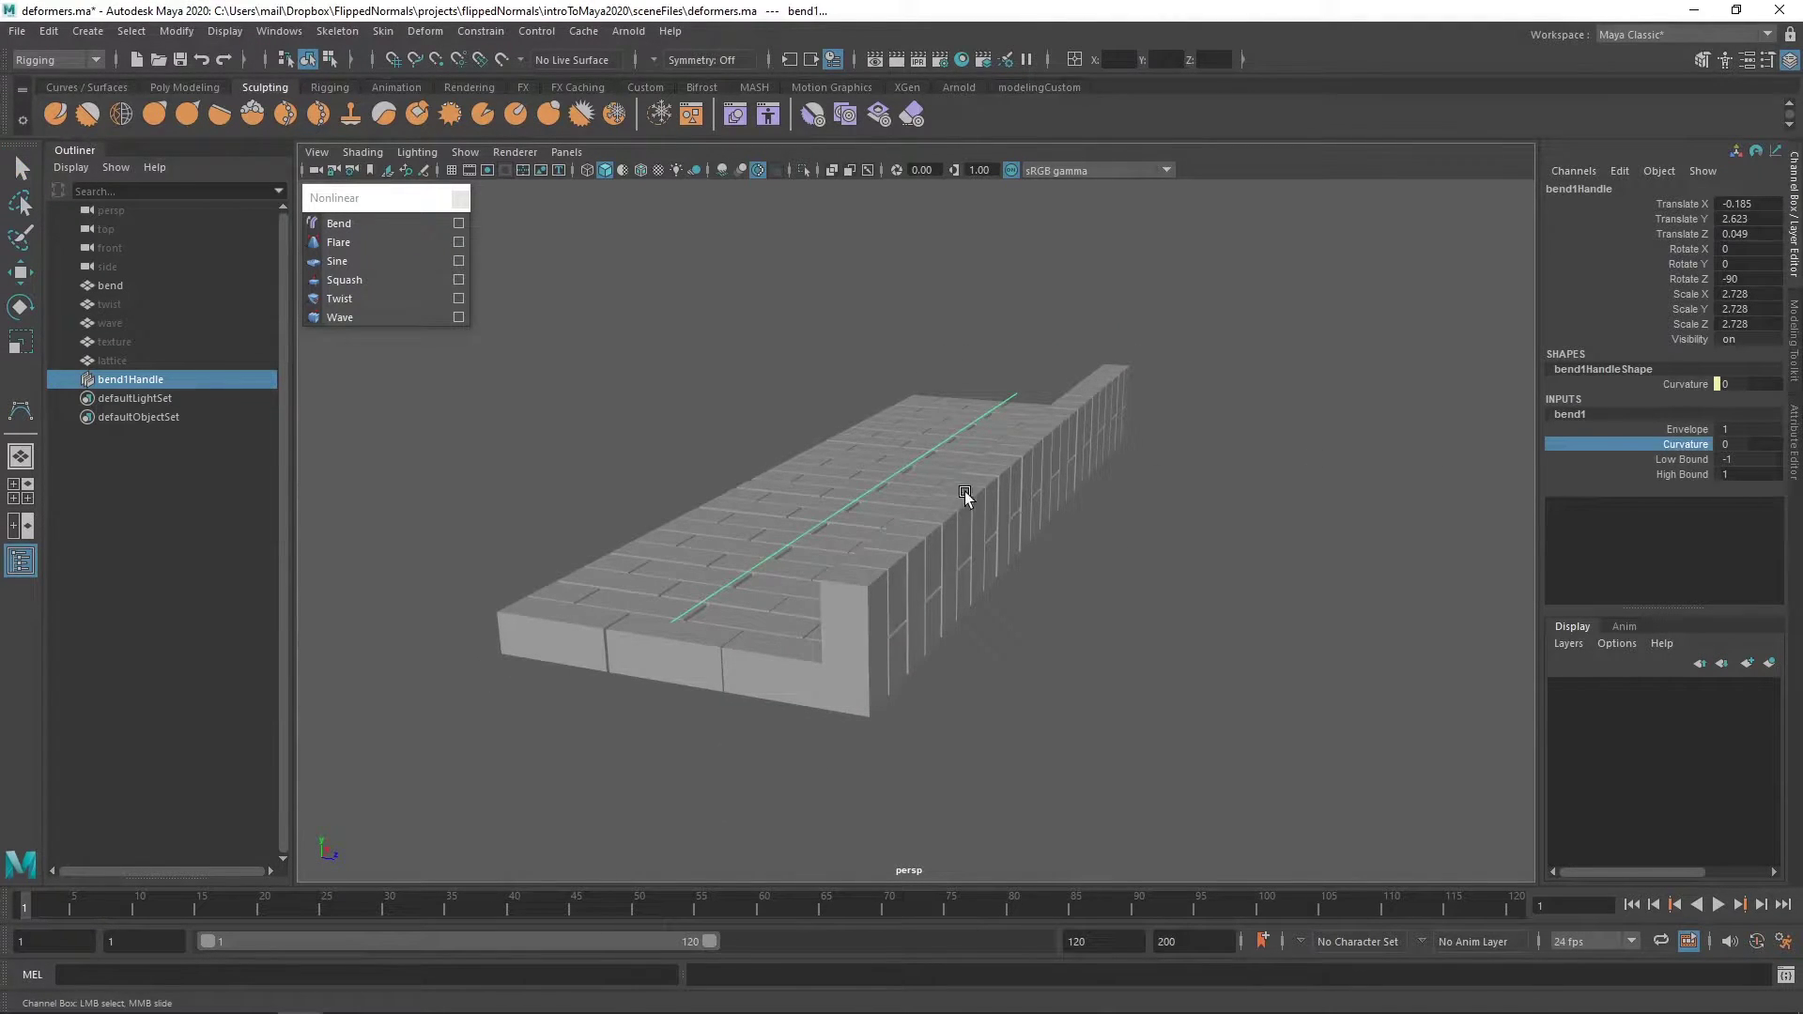
middle_drag(965, 492, 1090, 470)
alt+drag(1353, 537, 1259, 532)
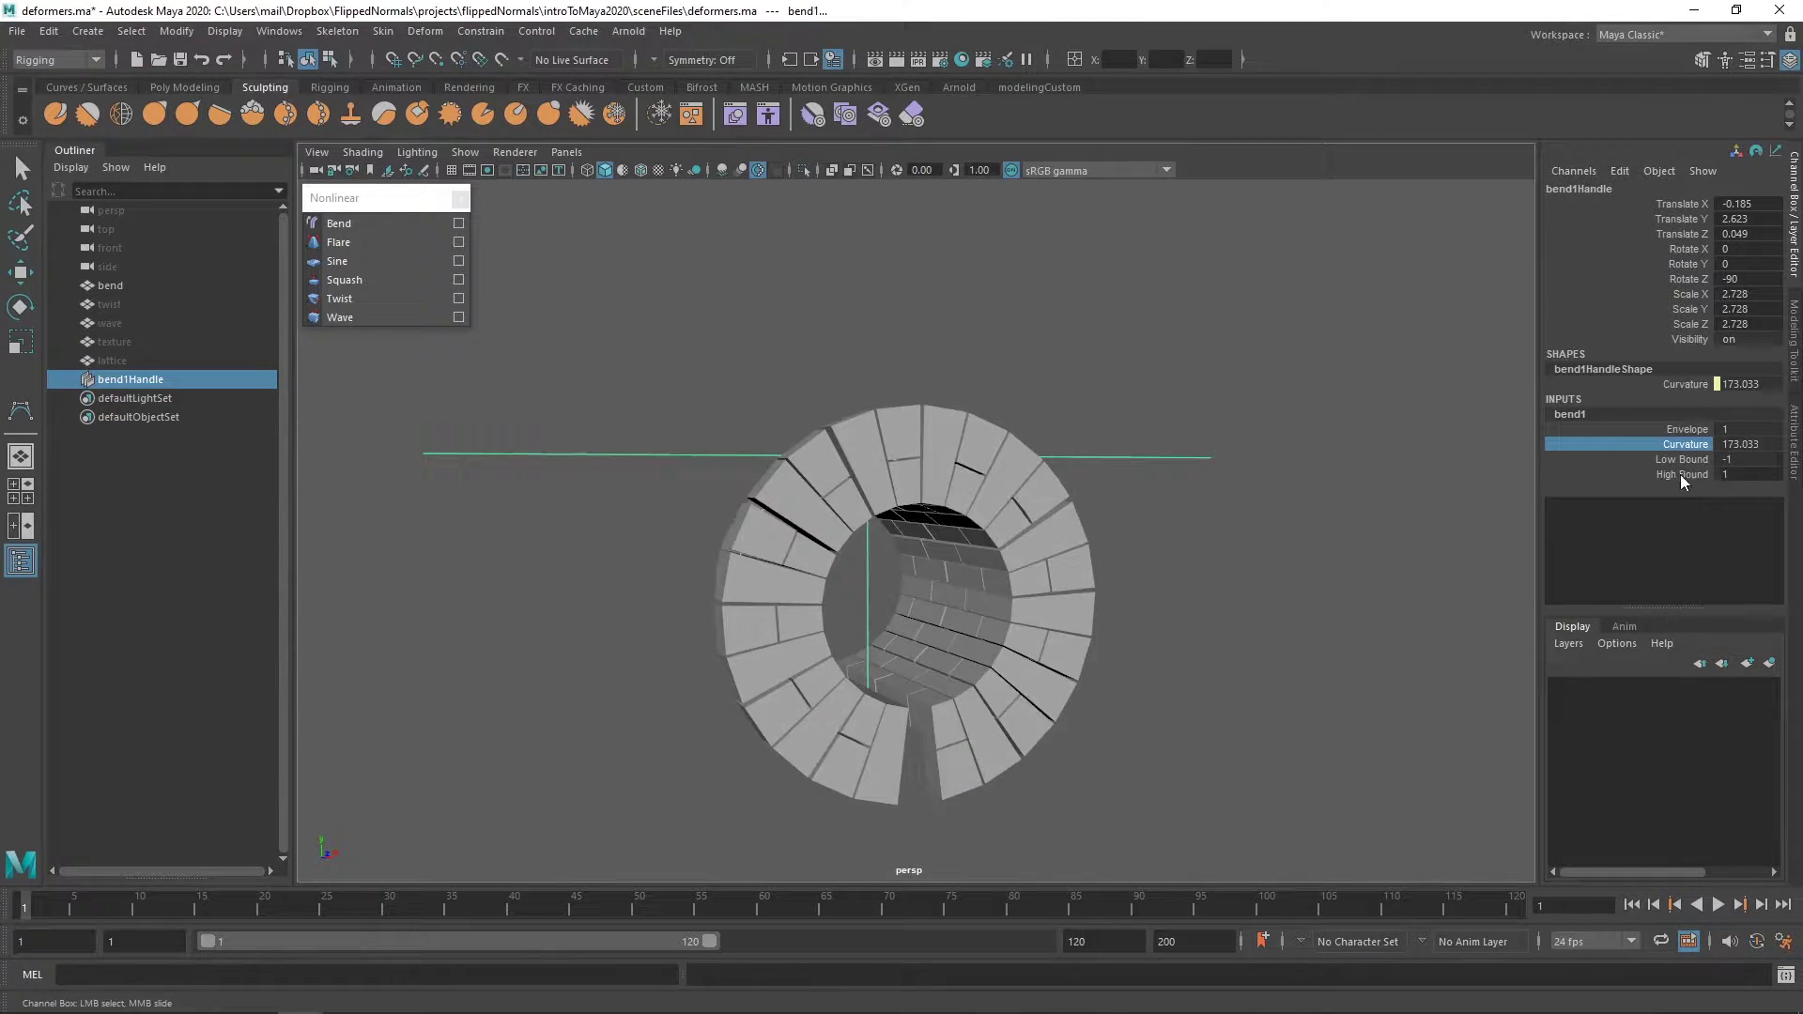
click(1727, 443)
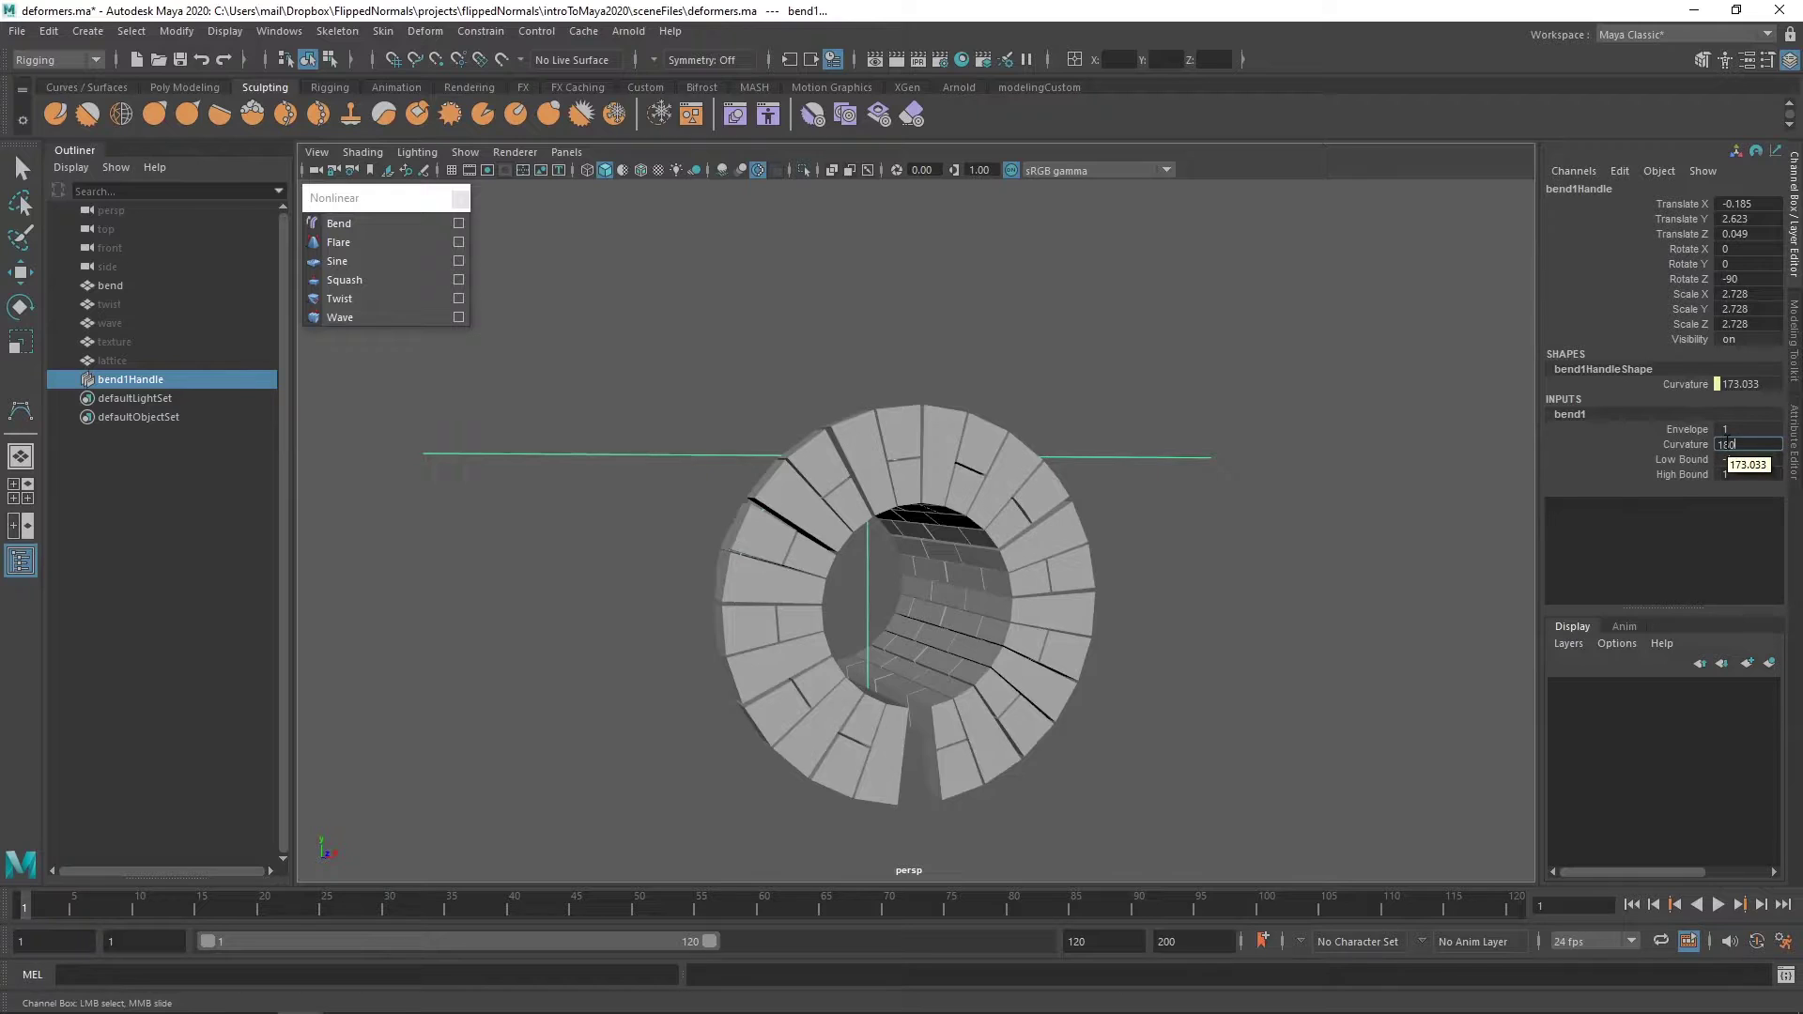
text(180)
key(Return)
Step: Reduce the bend deformer's Curvature to 30 to flatten the bricks into a shallow arch
alt+drag(937, 434, 725, 725)
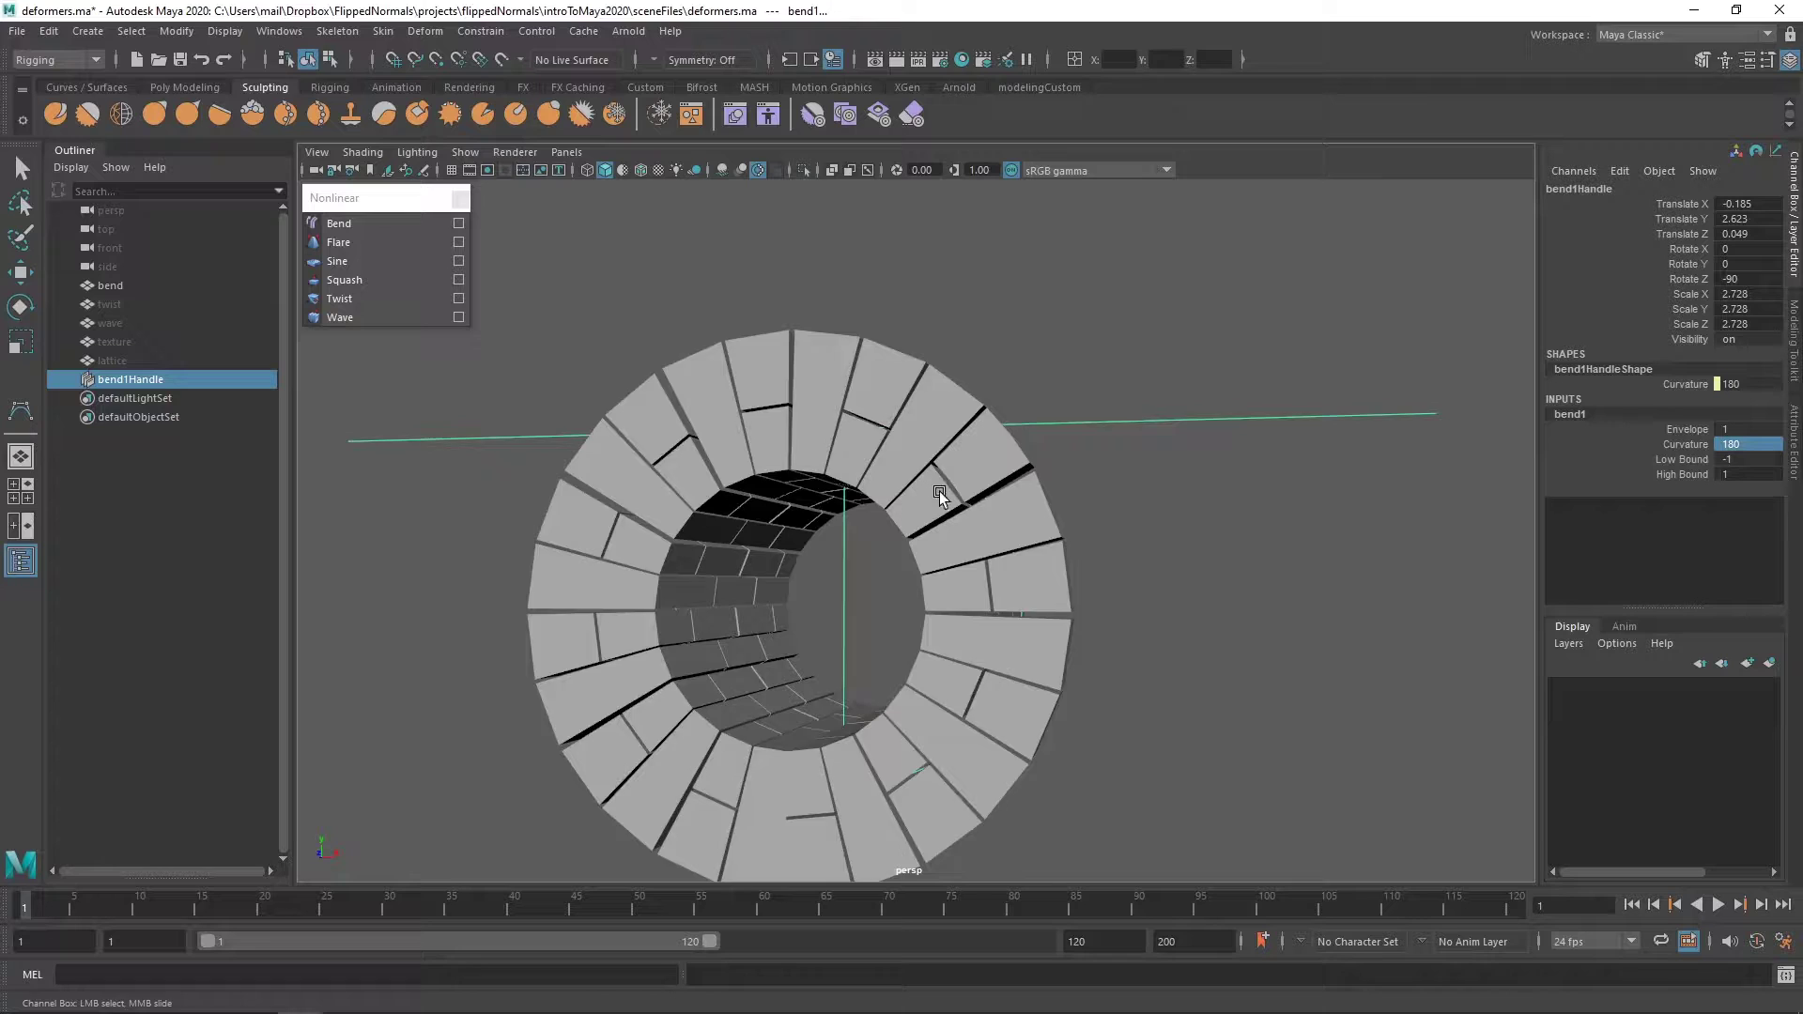
middle_drag(939, 492, 1139, 487)
alt+drag(886, 630, 845, 598)
middle_drag(1142, 509, 566, 637)
Step: Show the brick mesh's vertices to inspect its geometry, and undo the switch to vertex mode
alt+middle_drag(1040, 575, 996, 568)
right_drag(1033, 569, 994, 567)
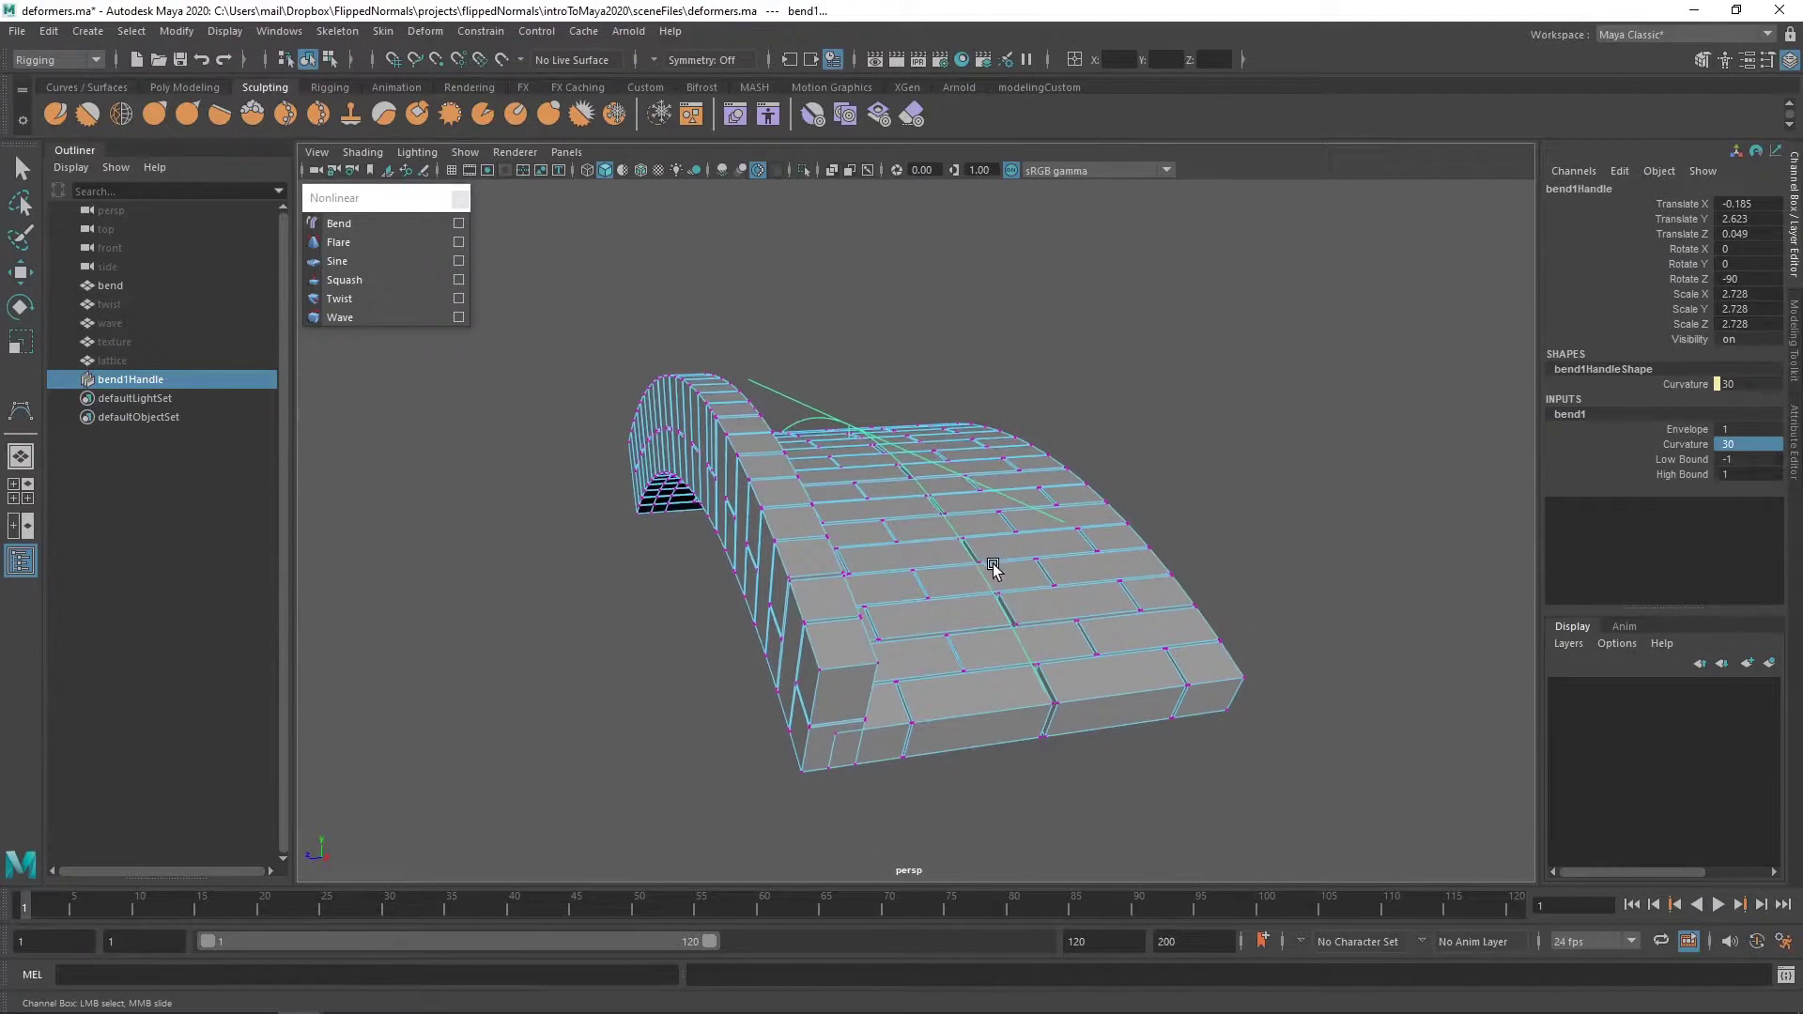
key(ctrl+z)
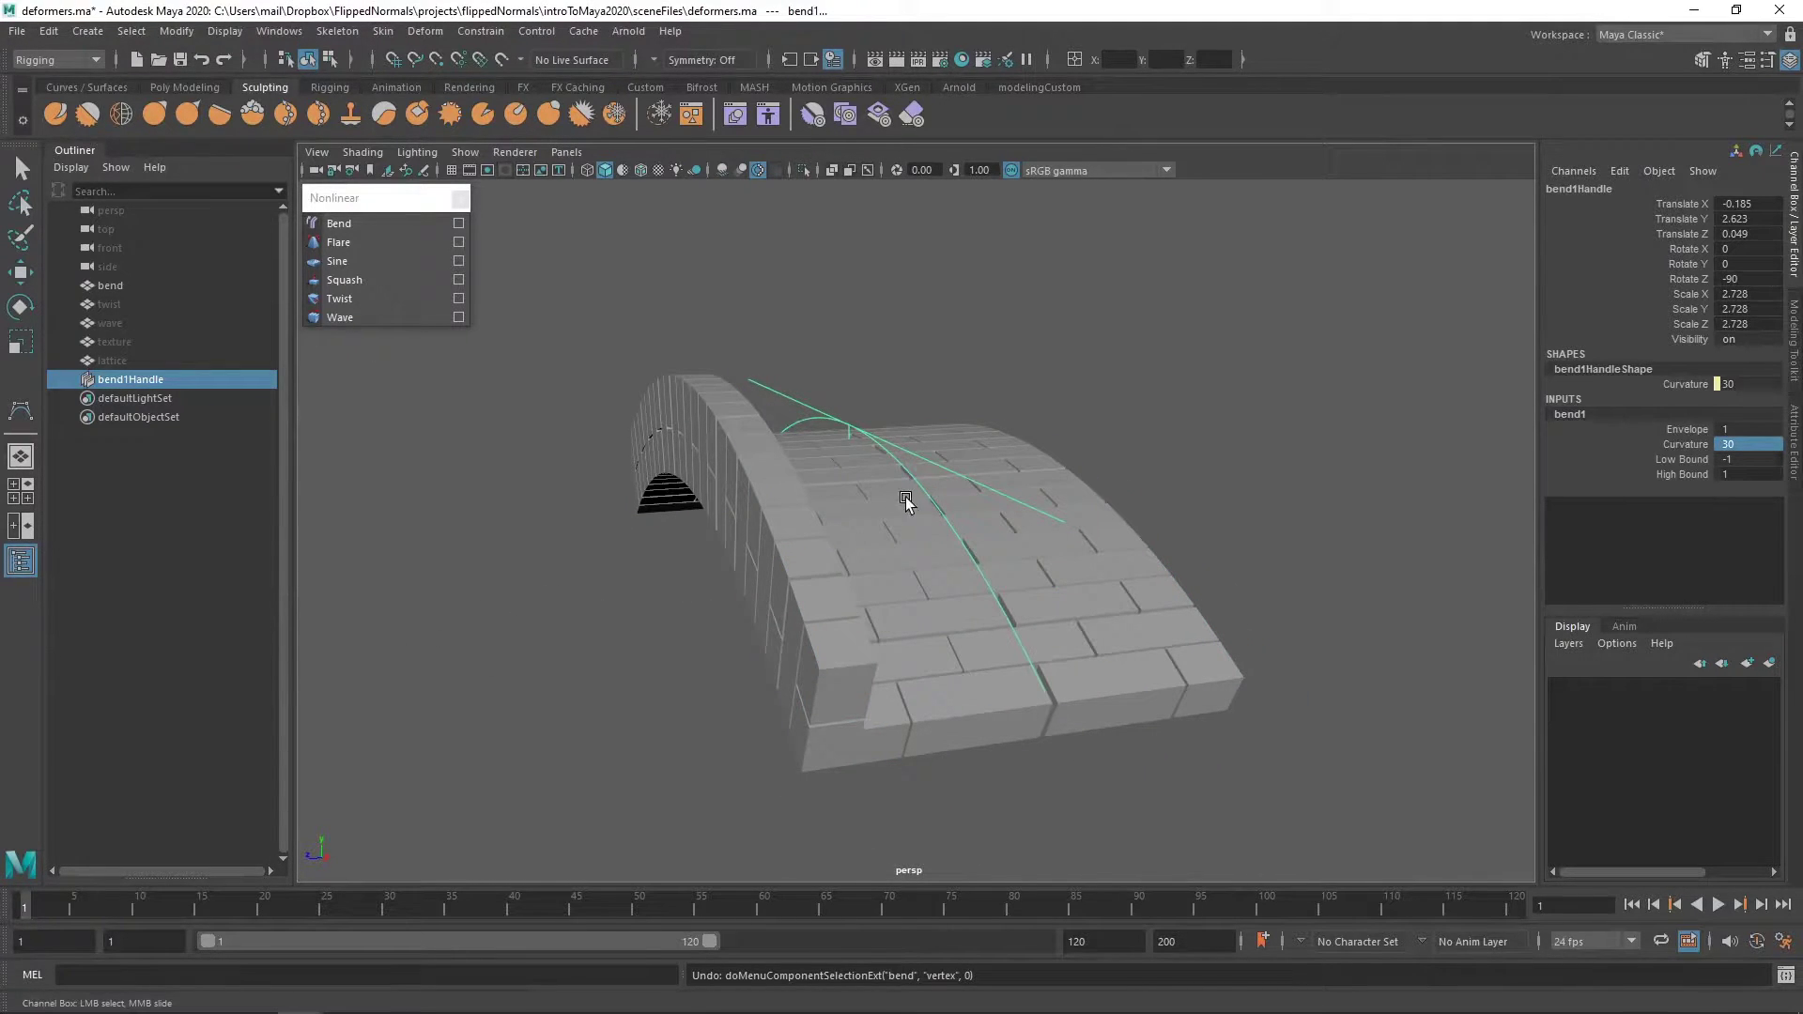
Step: Vary the bend deformer's Curvature between about 85 and 176, and set it to 90 for a half-circle arch
middle_drag(1125, 547, 1427, 515)
middle_drag(810, 483, 1112, 516)
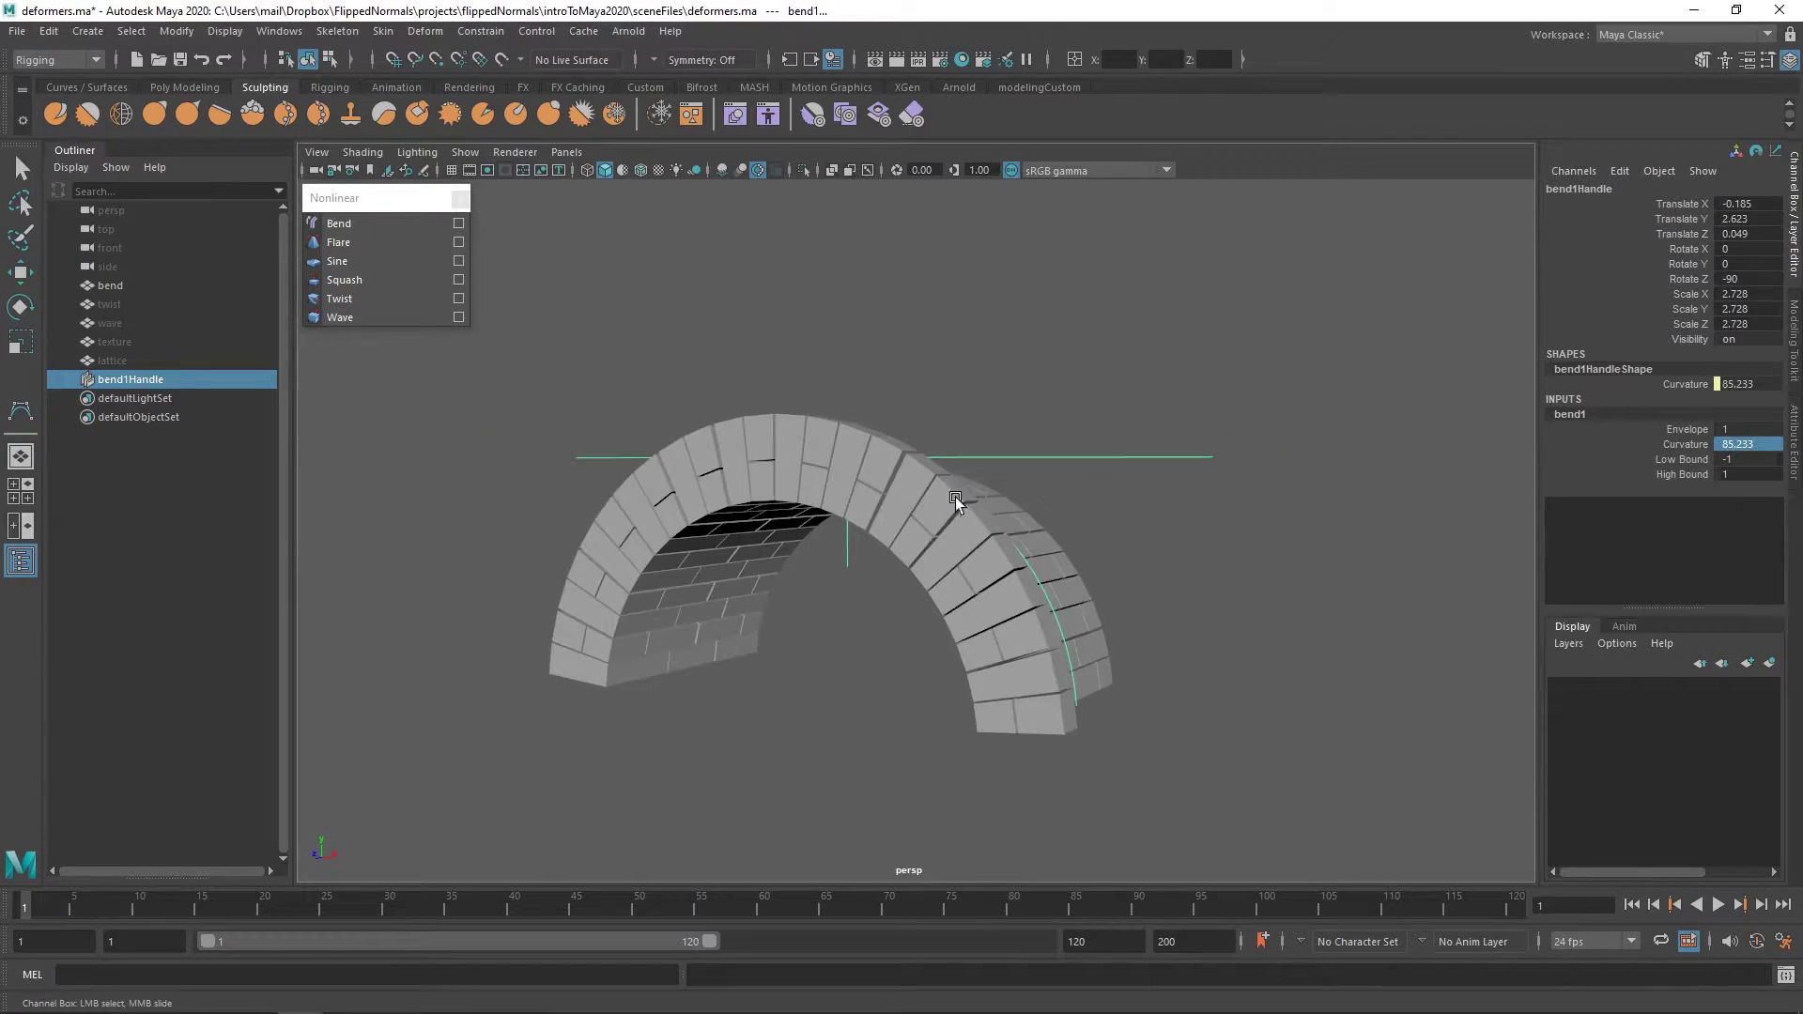
middle_drag(955, 498, 1796, 411)
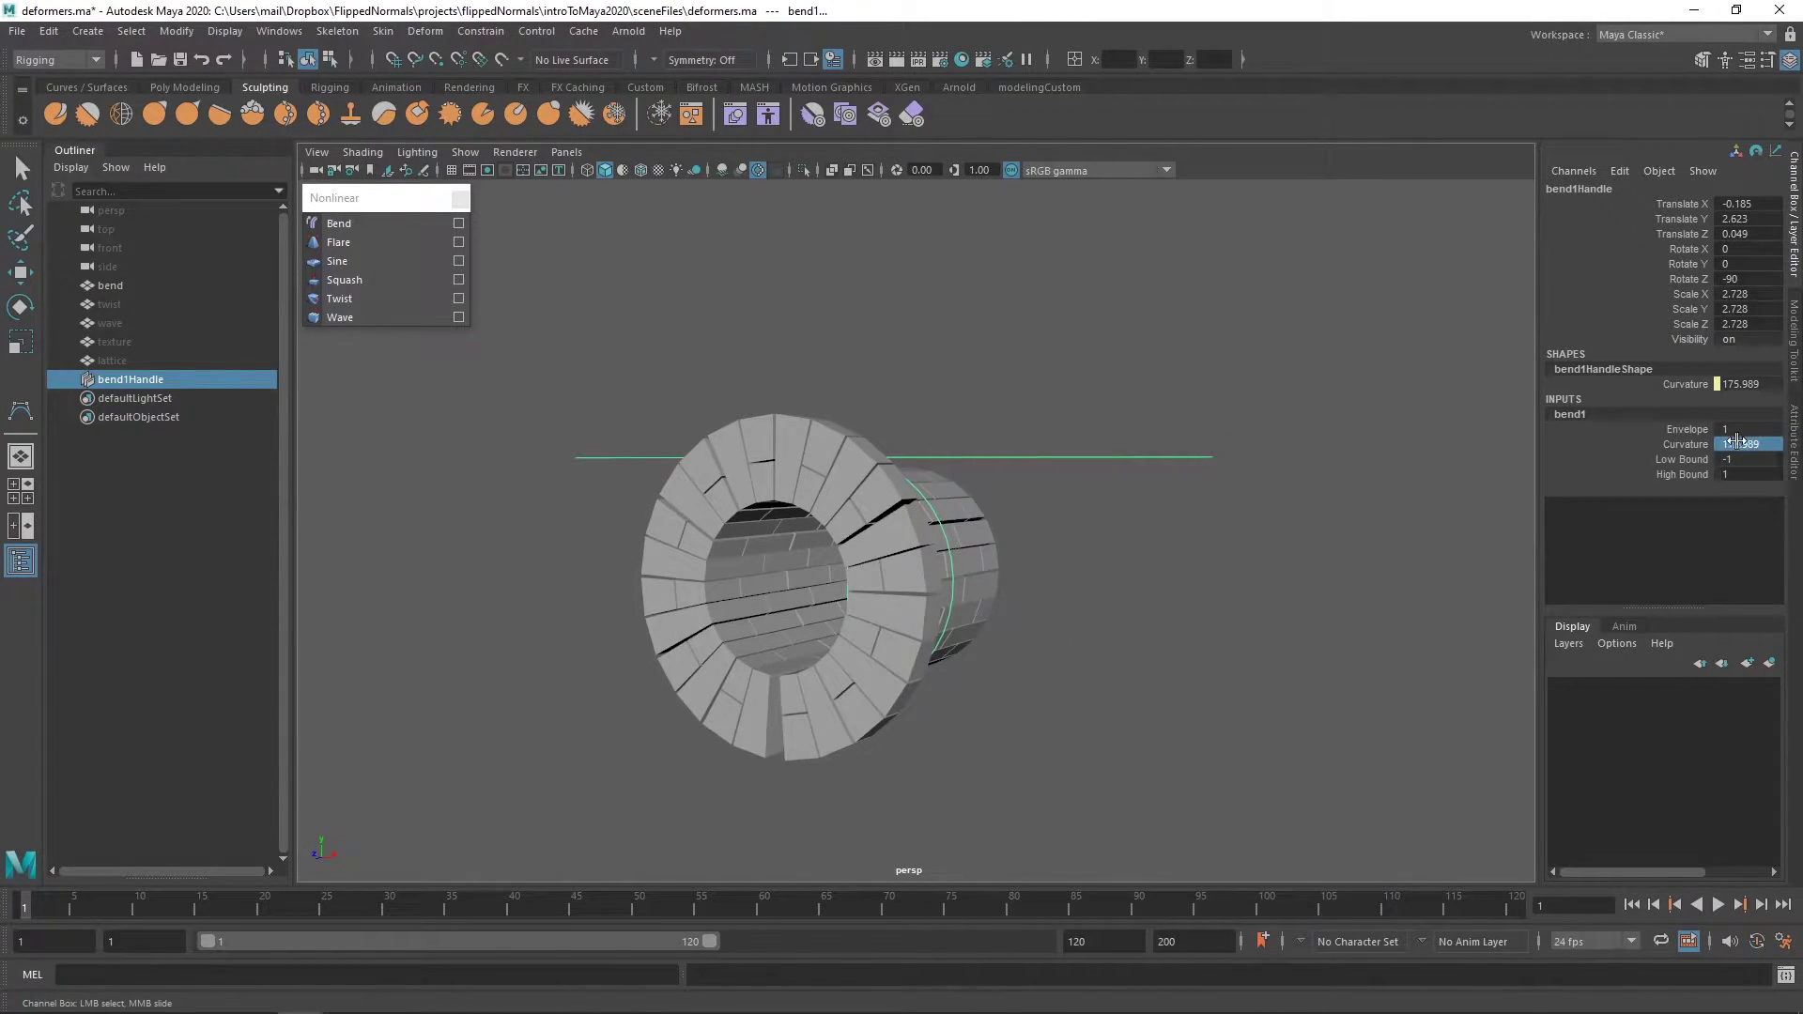
middle_drag(1178, 551, 797, 575)
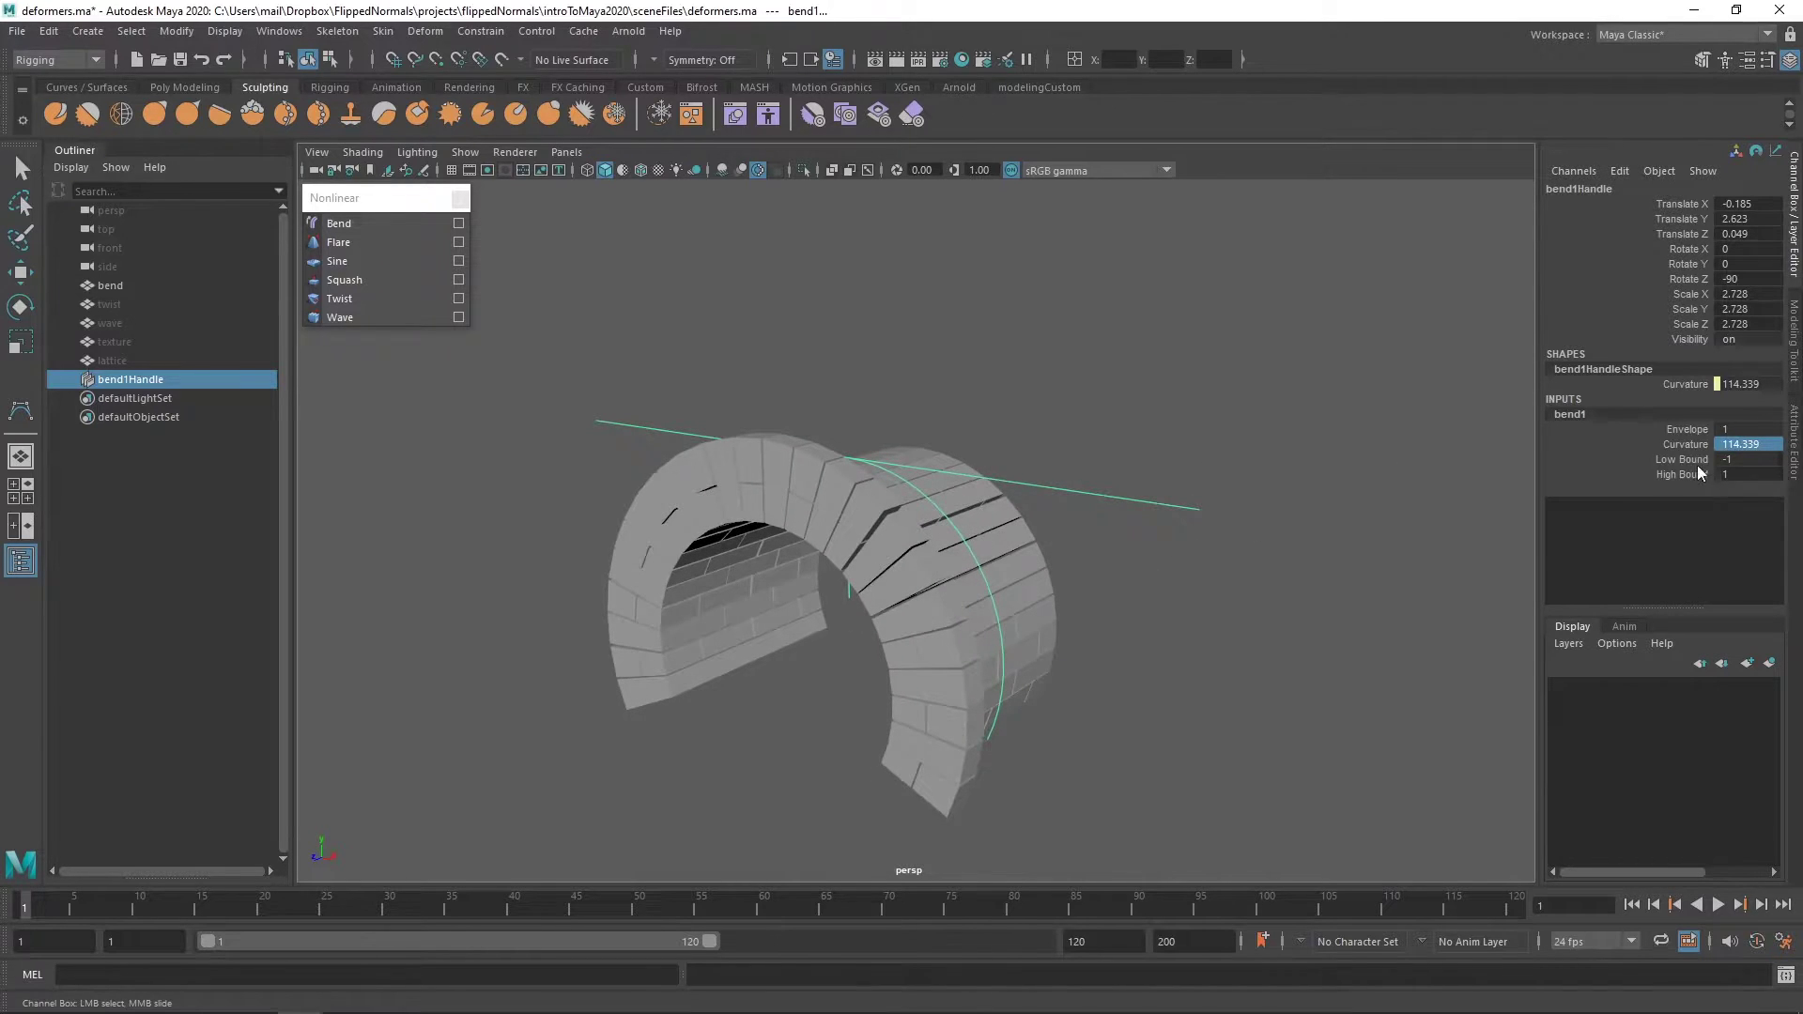
key(Return)
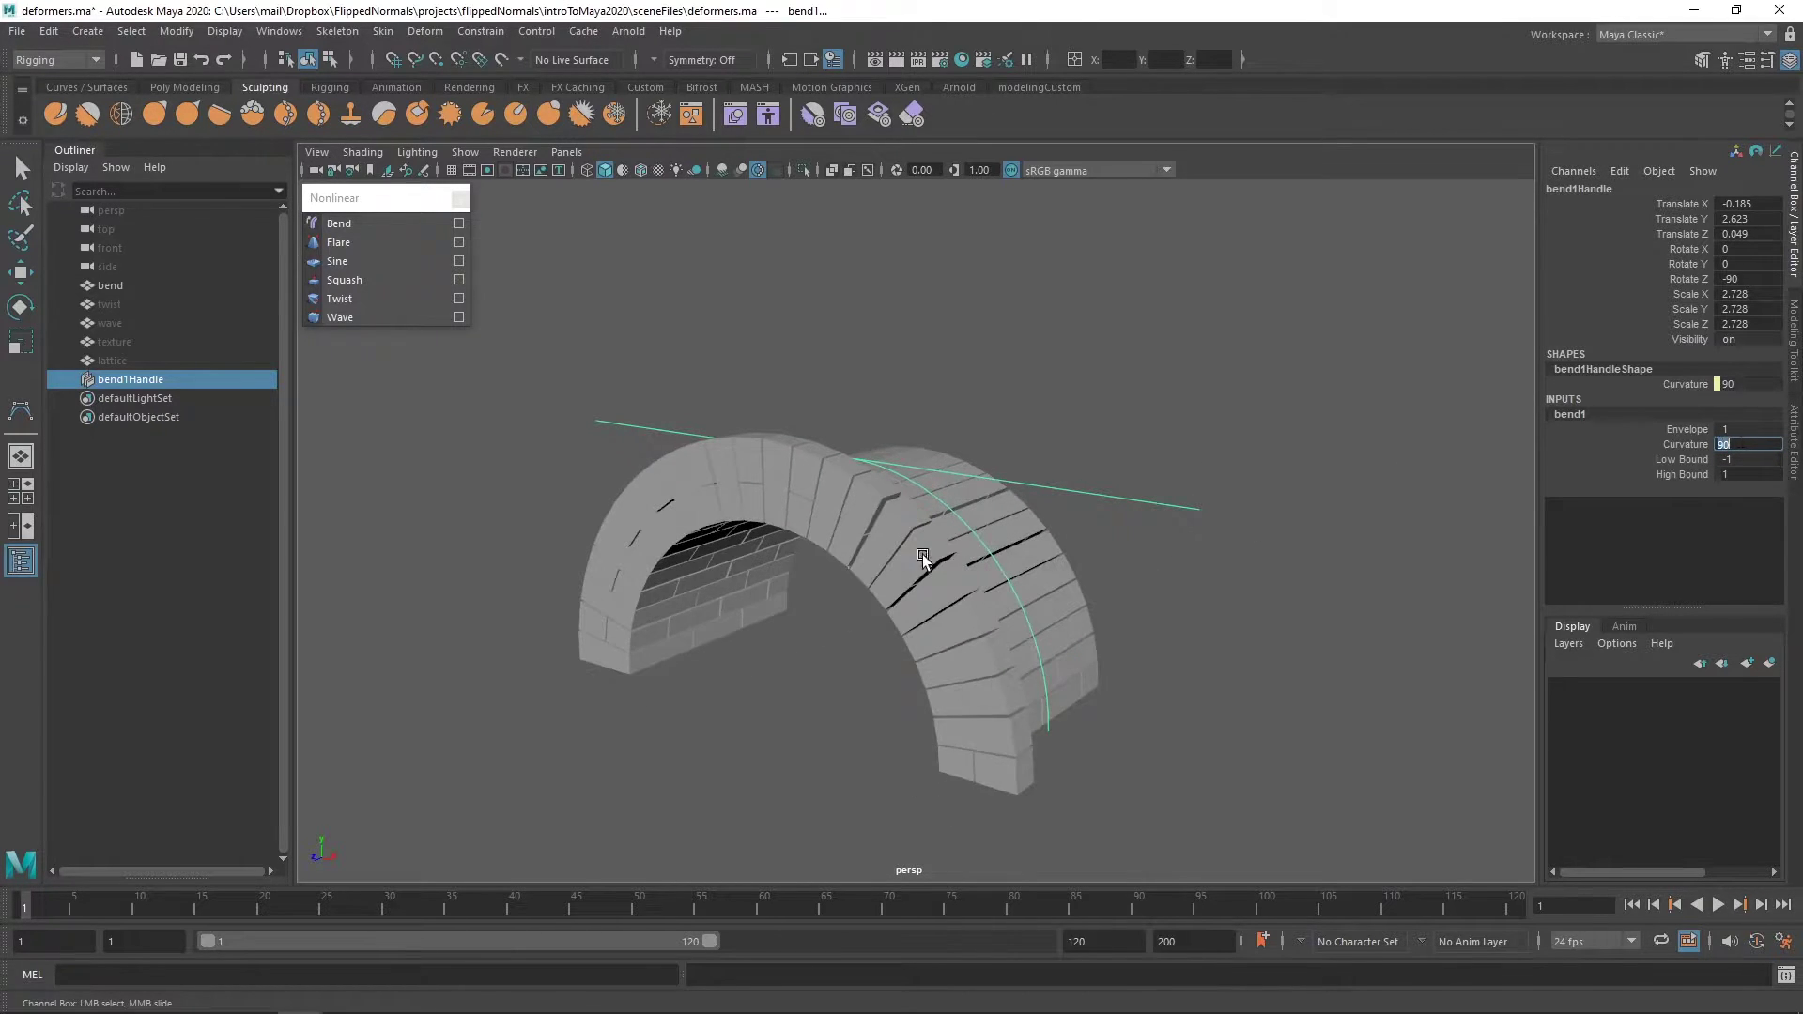
alt+drag(925, 561, 1143, 536)
scroll(1080, 527, up, 2)
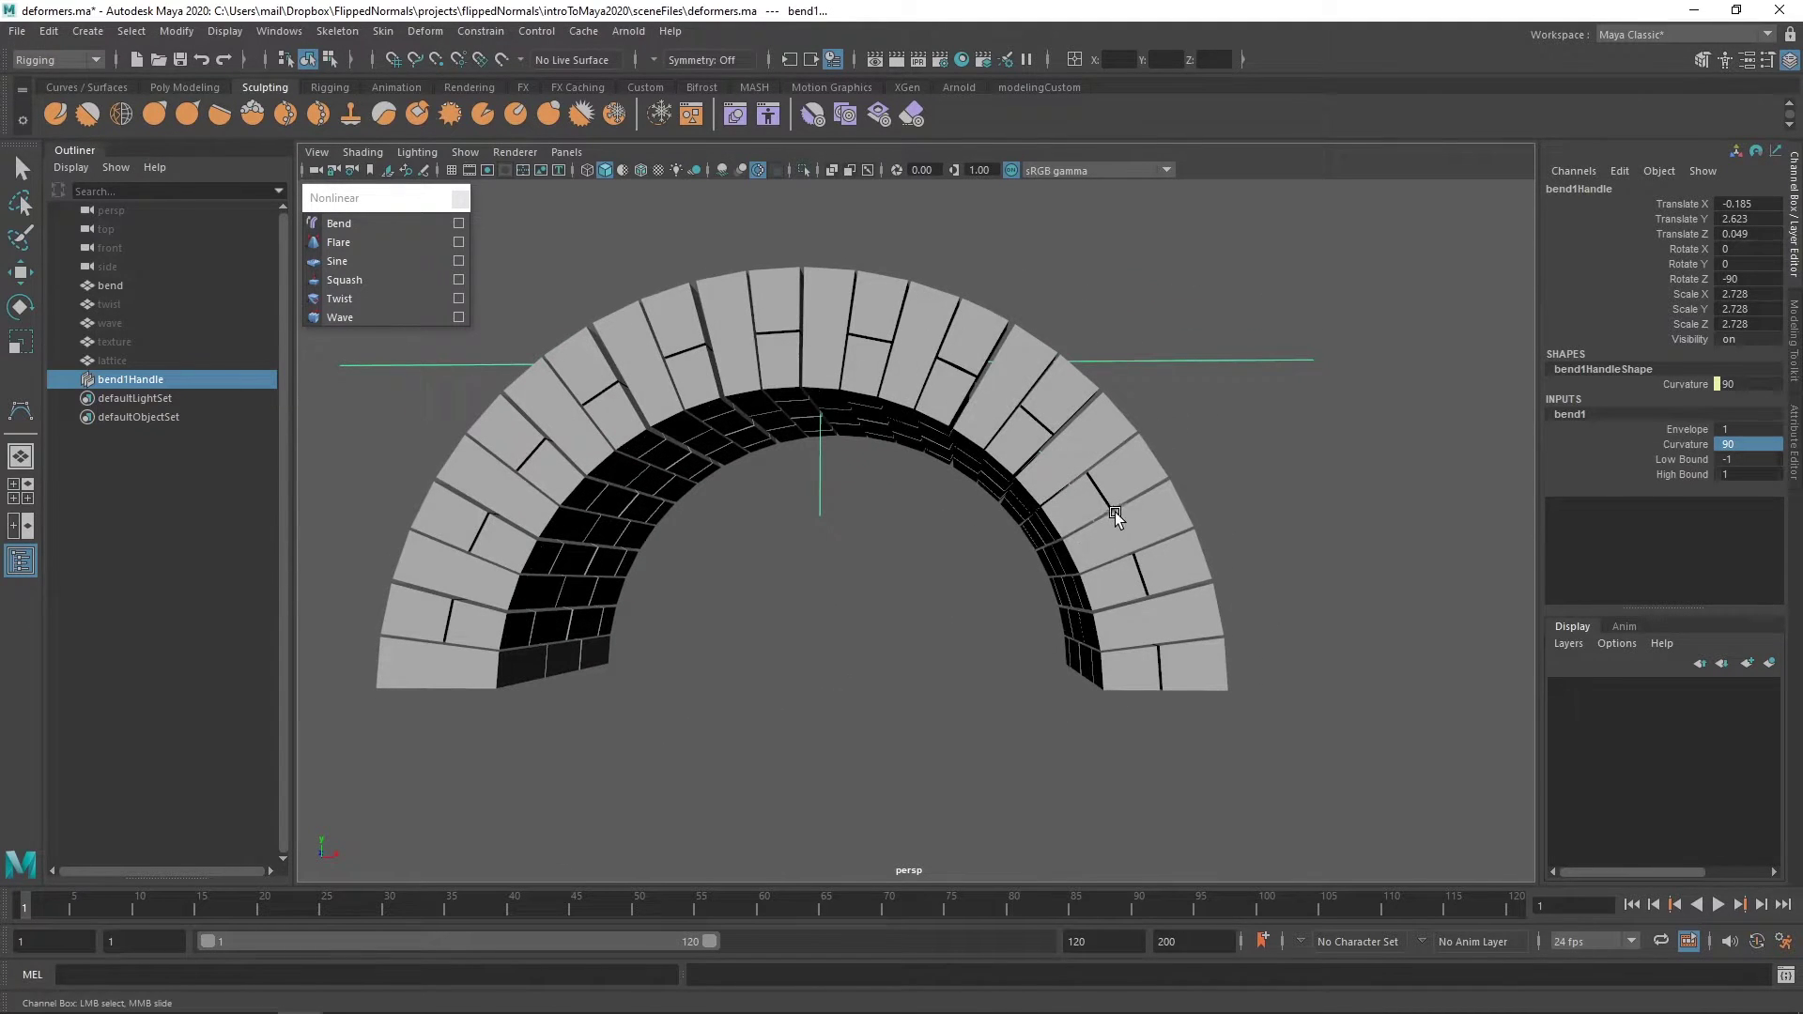
mouse_move(1035, 518)
alt+mouse_down()
mouse_move(1079, 495)
mouse_move(974, 511)
mouse_move(1074, 511)
mouse_move(1052, 515)
alt+mouse_up()
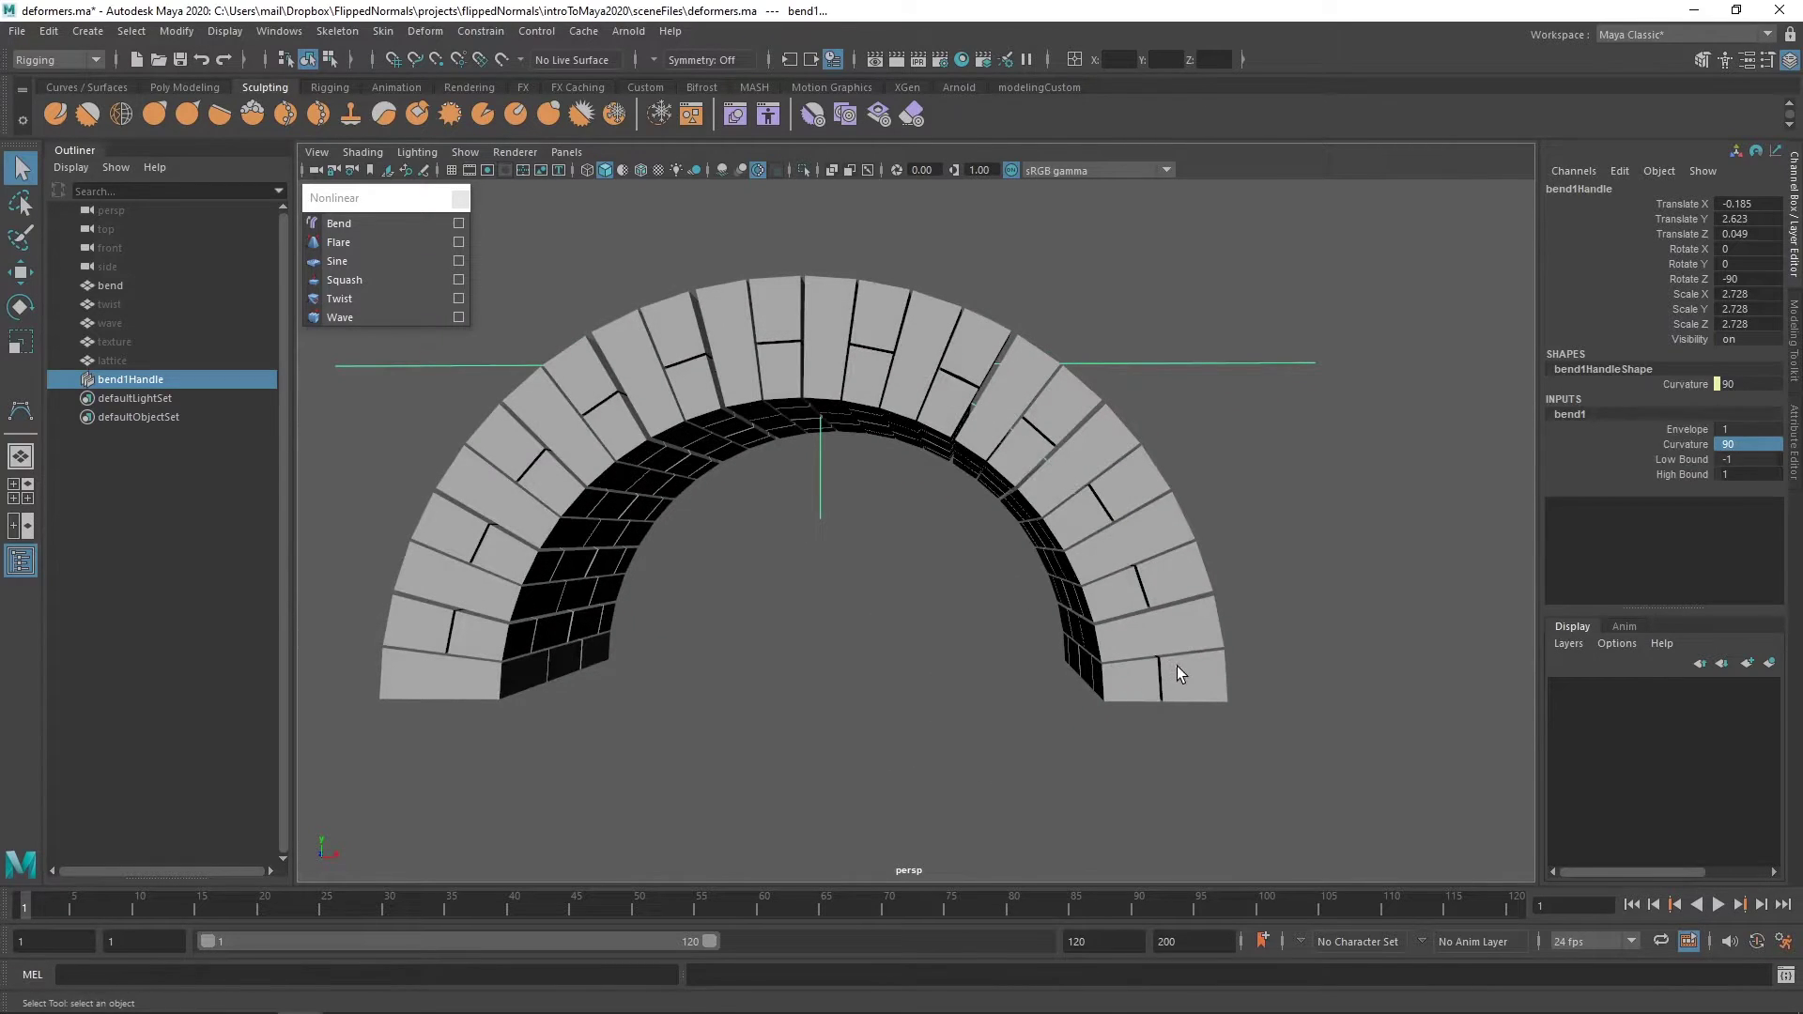
Step: Select the arched brick mesh to check its inputs, and reselect the bend deformer's handle
click(1130, 658)
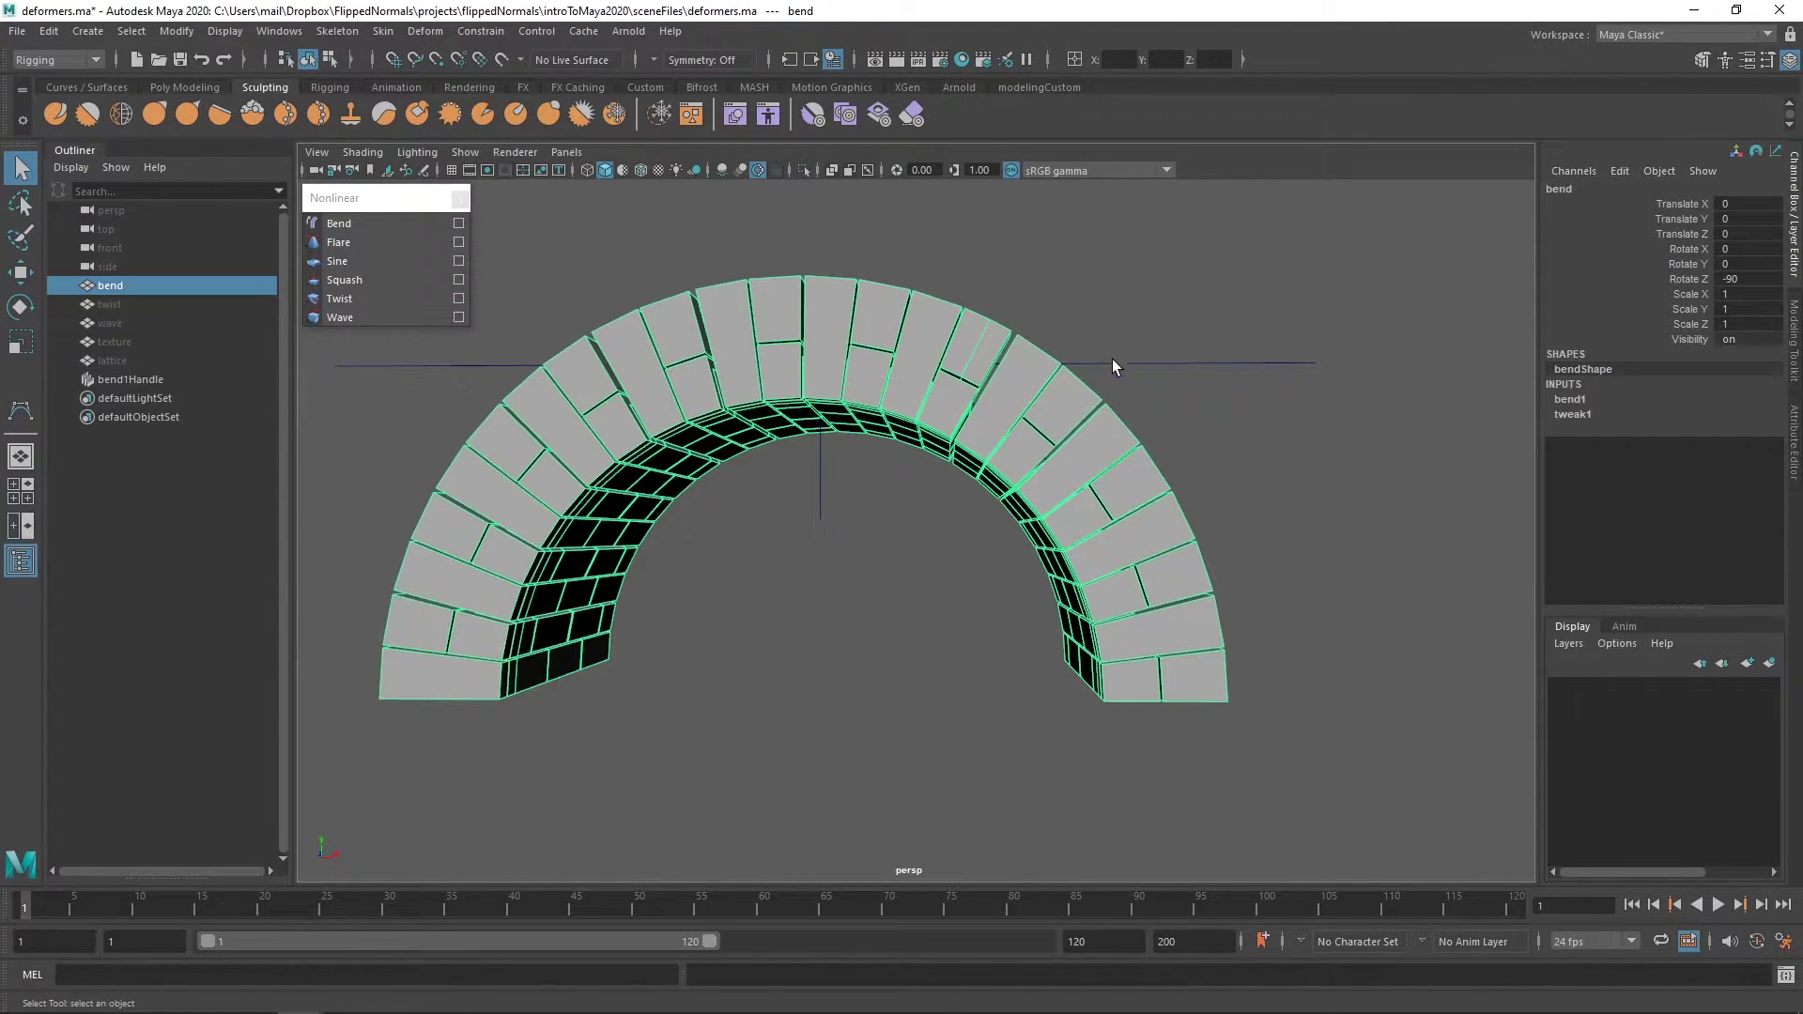
mouse_move(1112, 359)
alt+mouse_down()
mouse_move(1145, 357)
mouse_move(1018, 363)
mouse_move(1085, 371)
alt+mouse_up()
click(1090, 396)
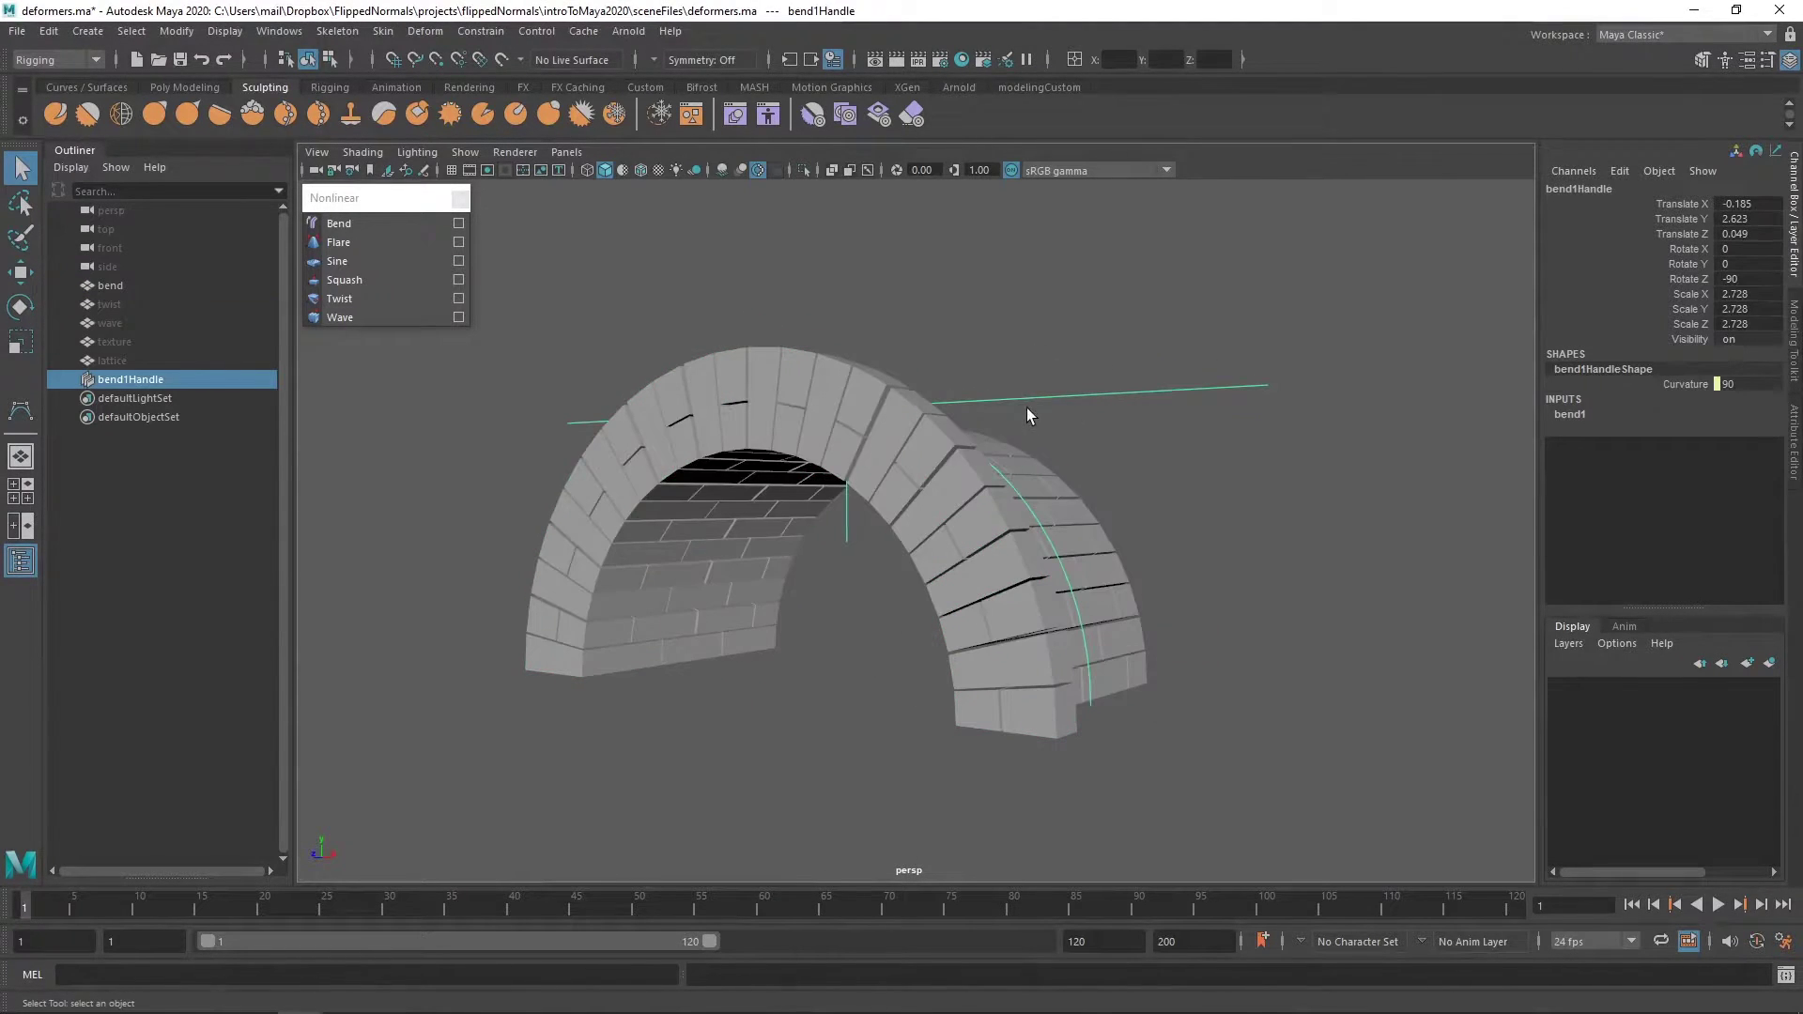
Step: Try rotating the bend handle to about 55 degrees in Y, and undo the rotation
key(e)
drag(797, 435, 770, 404)
key(ctrl+z)
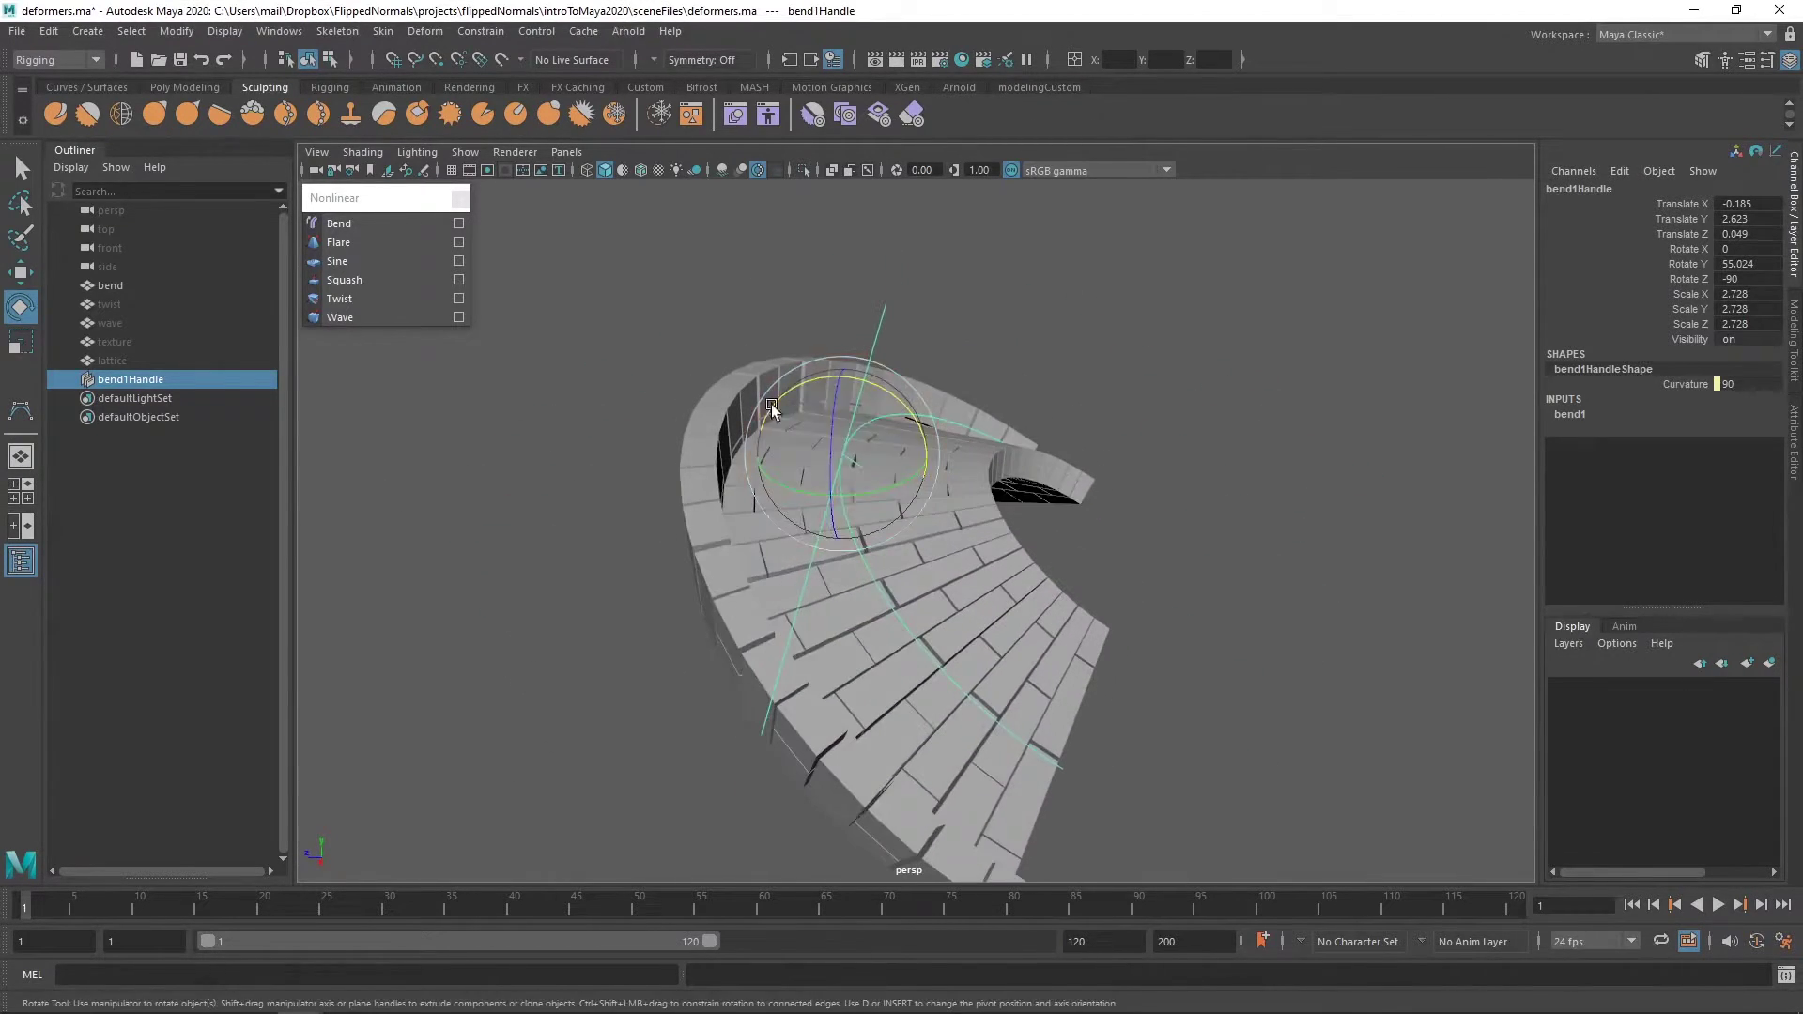
Step: Rotate the bend handle in Y to about -303 degrees and back to about -358, undoing a trial Z rotation
drag(878, 381, 785, 492)
drag(925, 409, 955, 482)
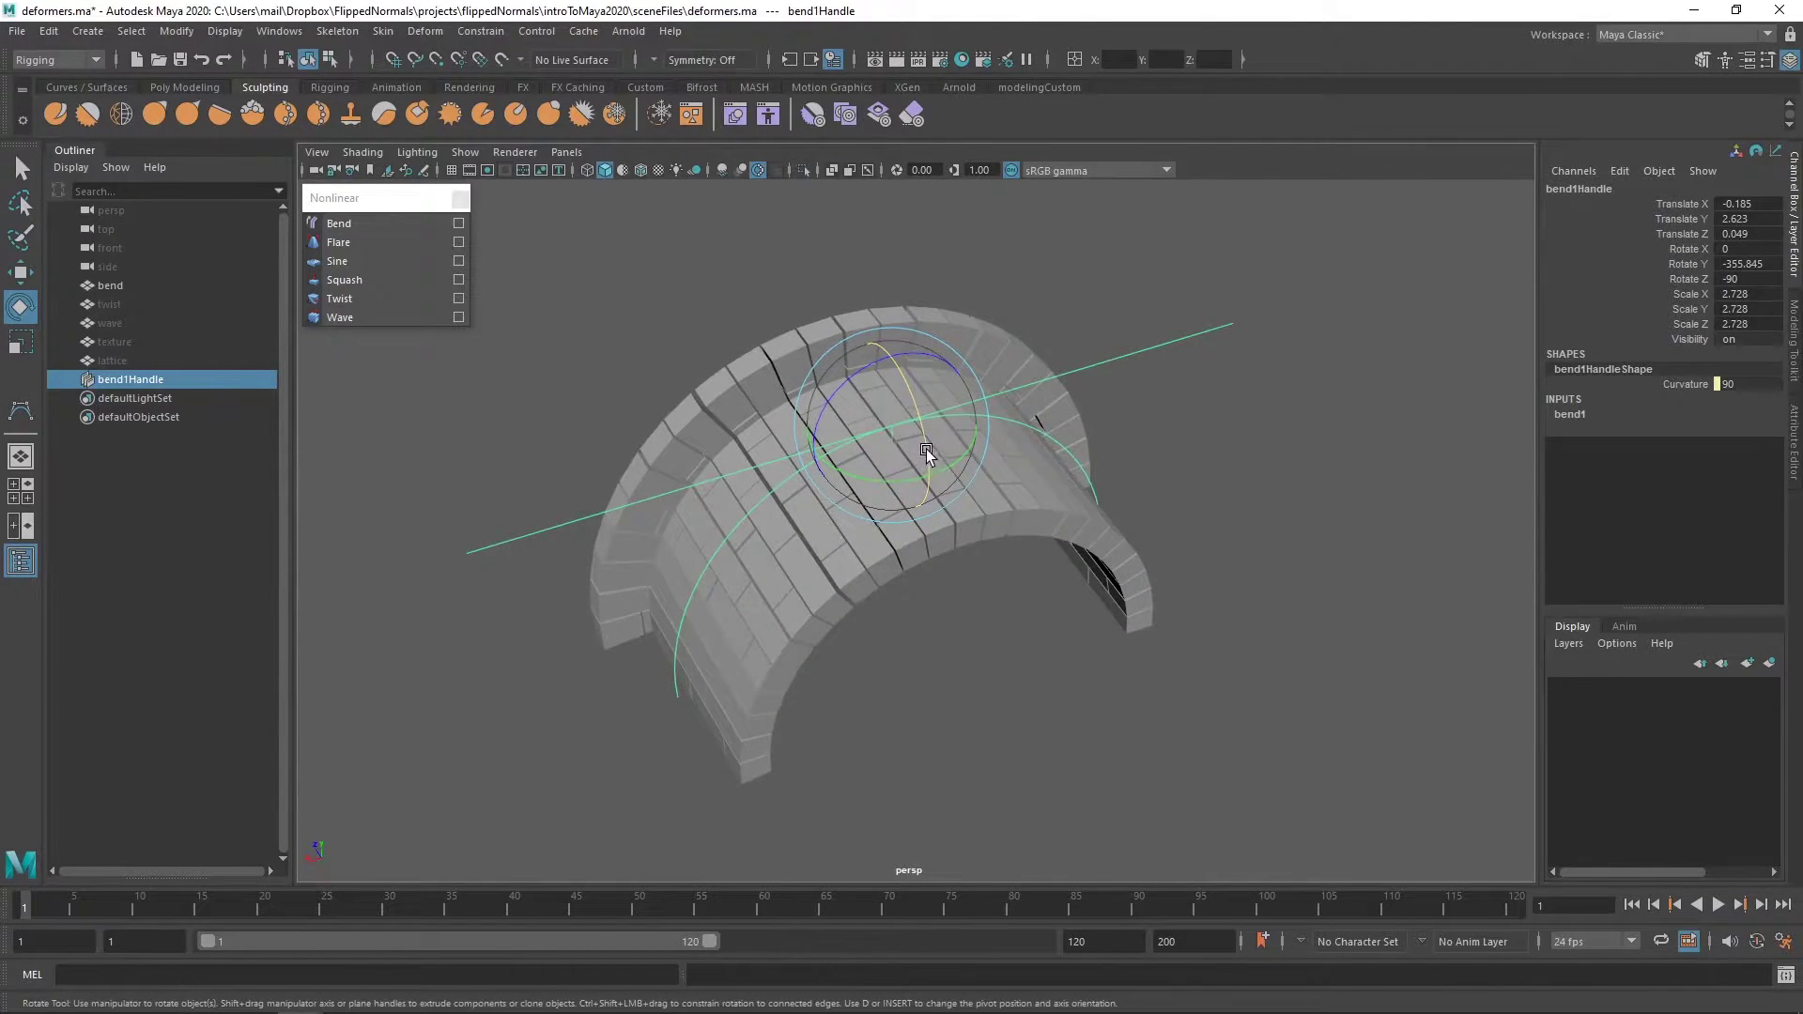
alt+drag(794, 411, 804, 549)
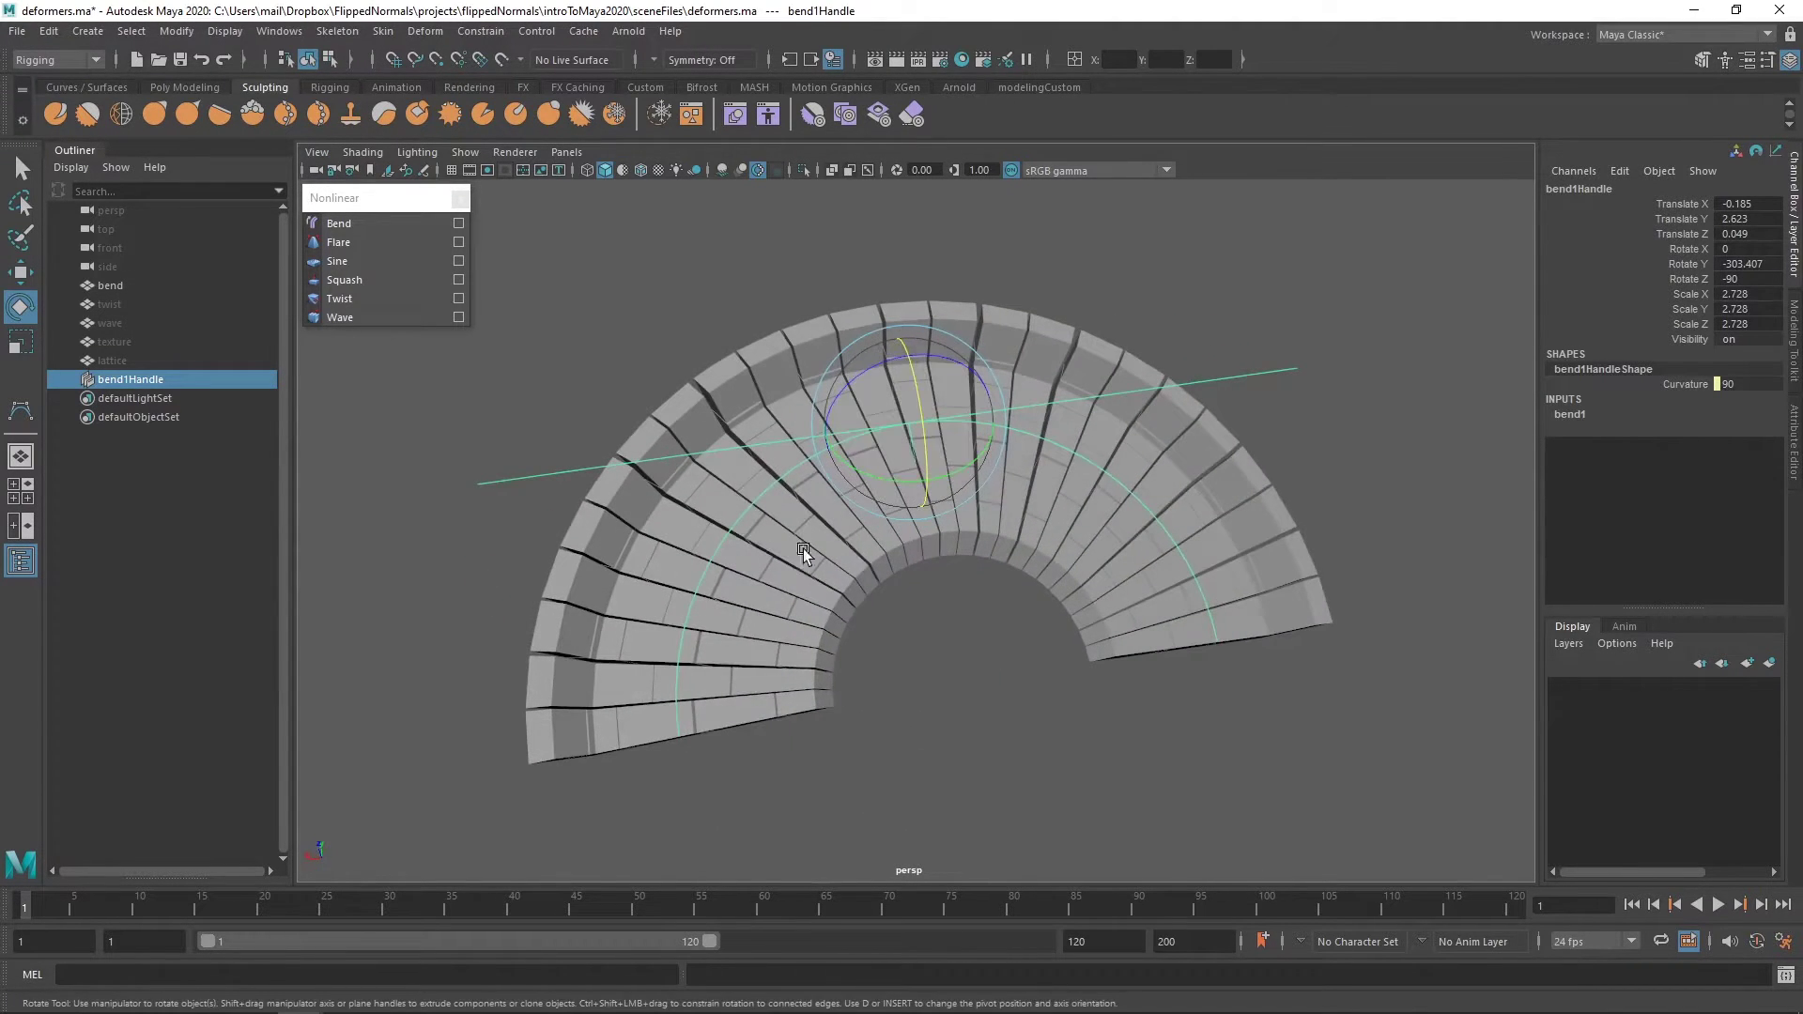
alt+drag(958, 610, 959, 499)
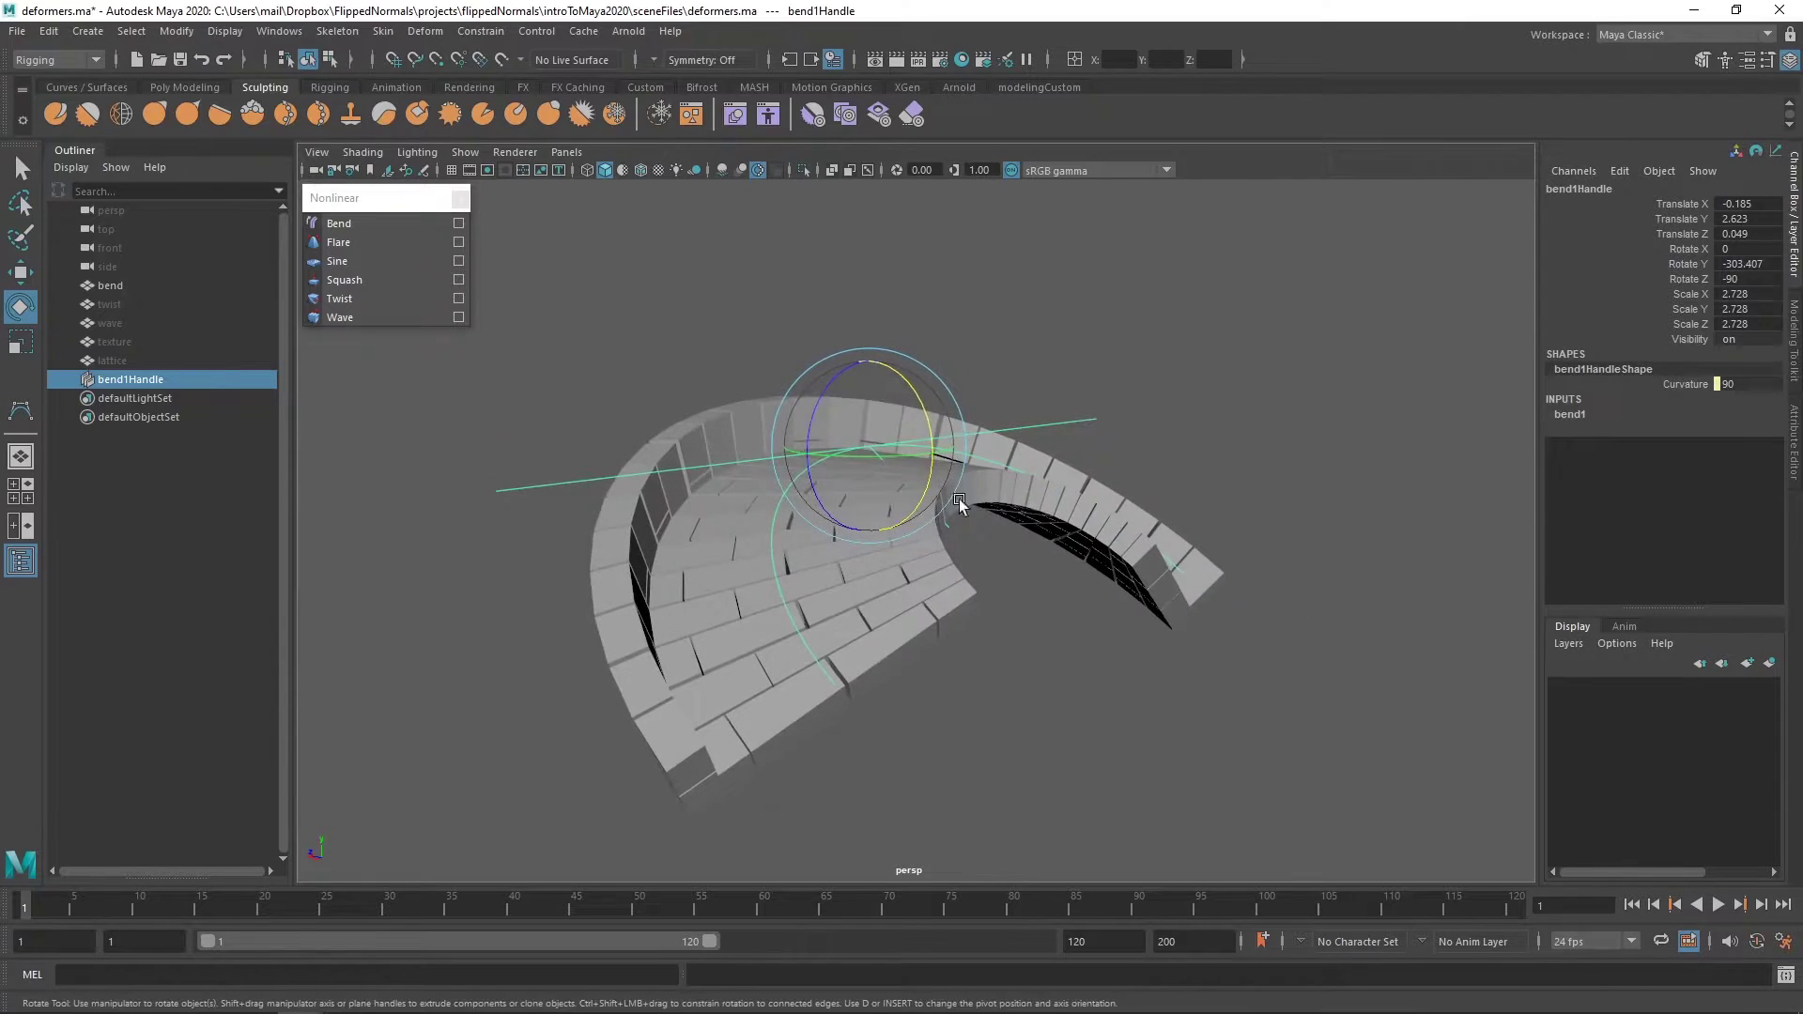
drag(916, 389, 948, 458)
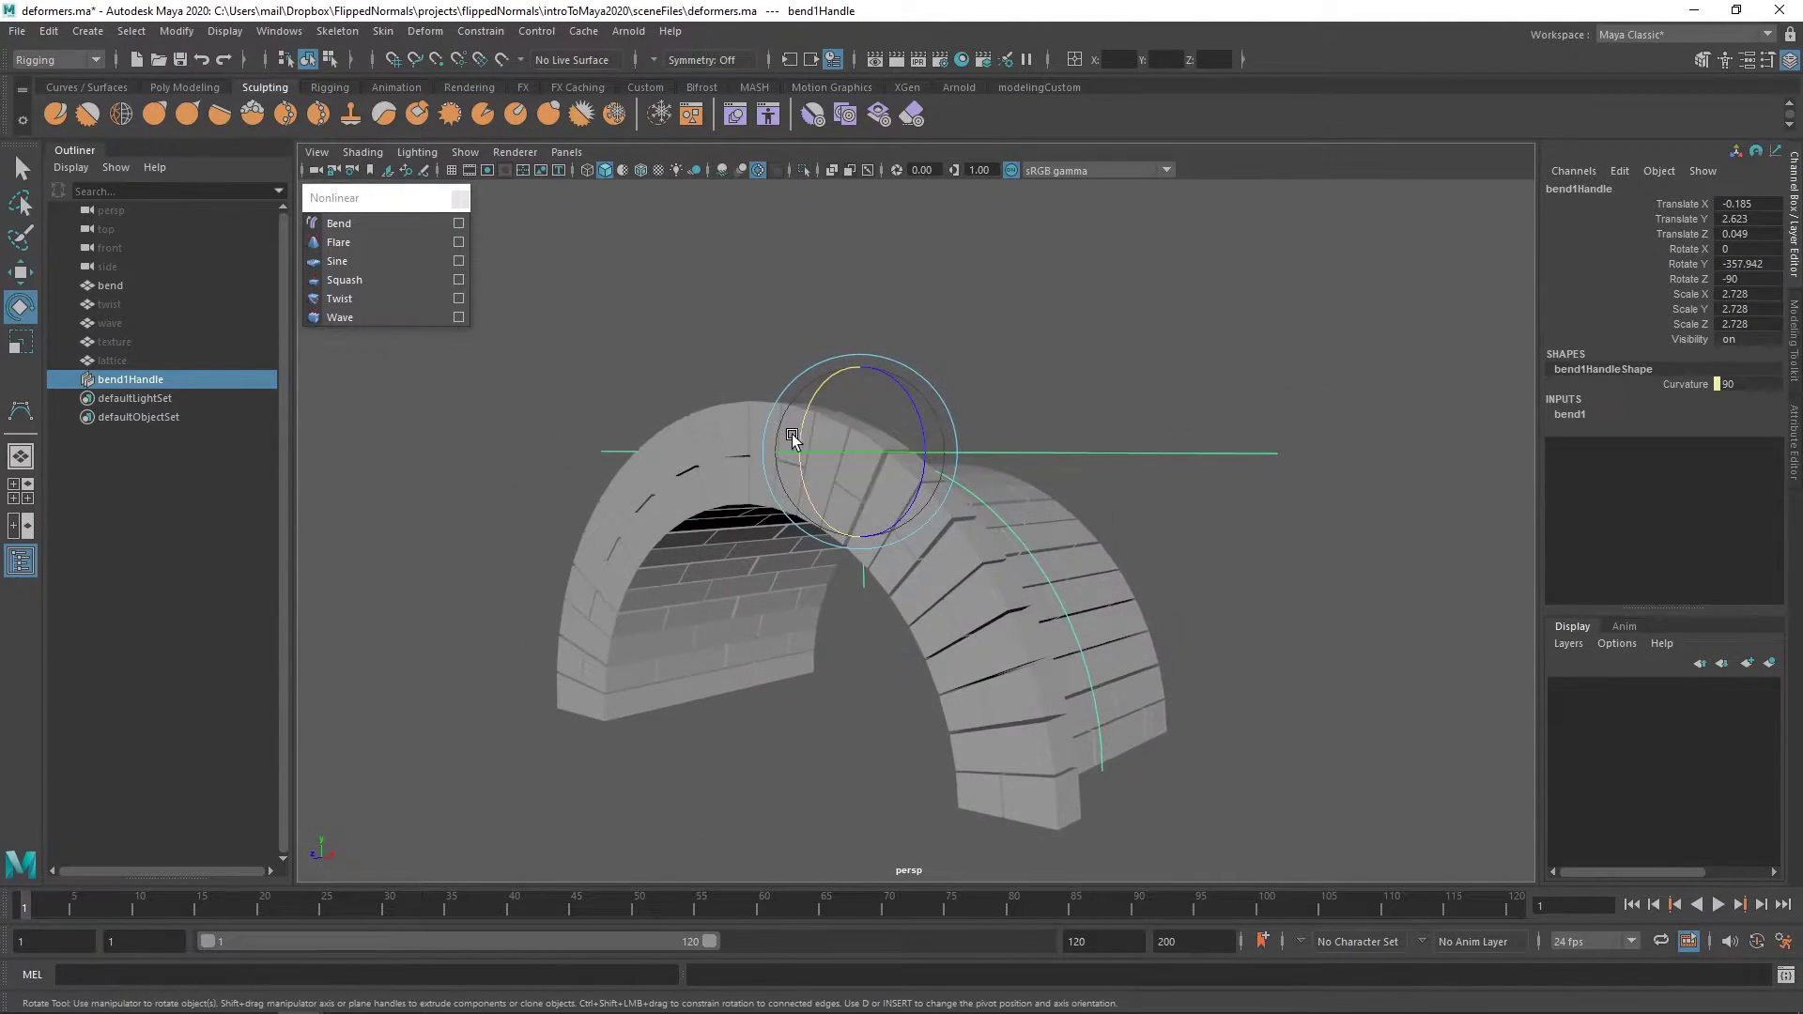
alt+middle_drag(813, 453, 808, 399)
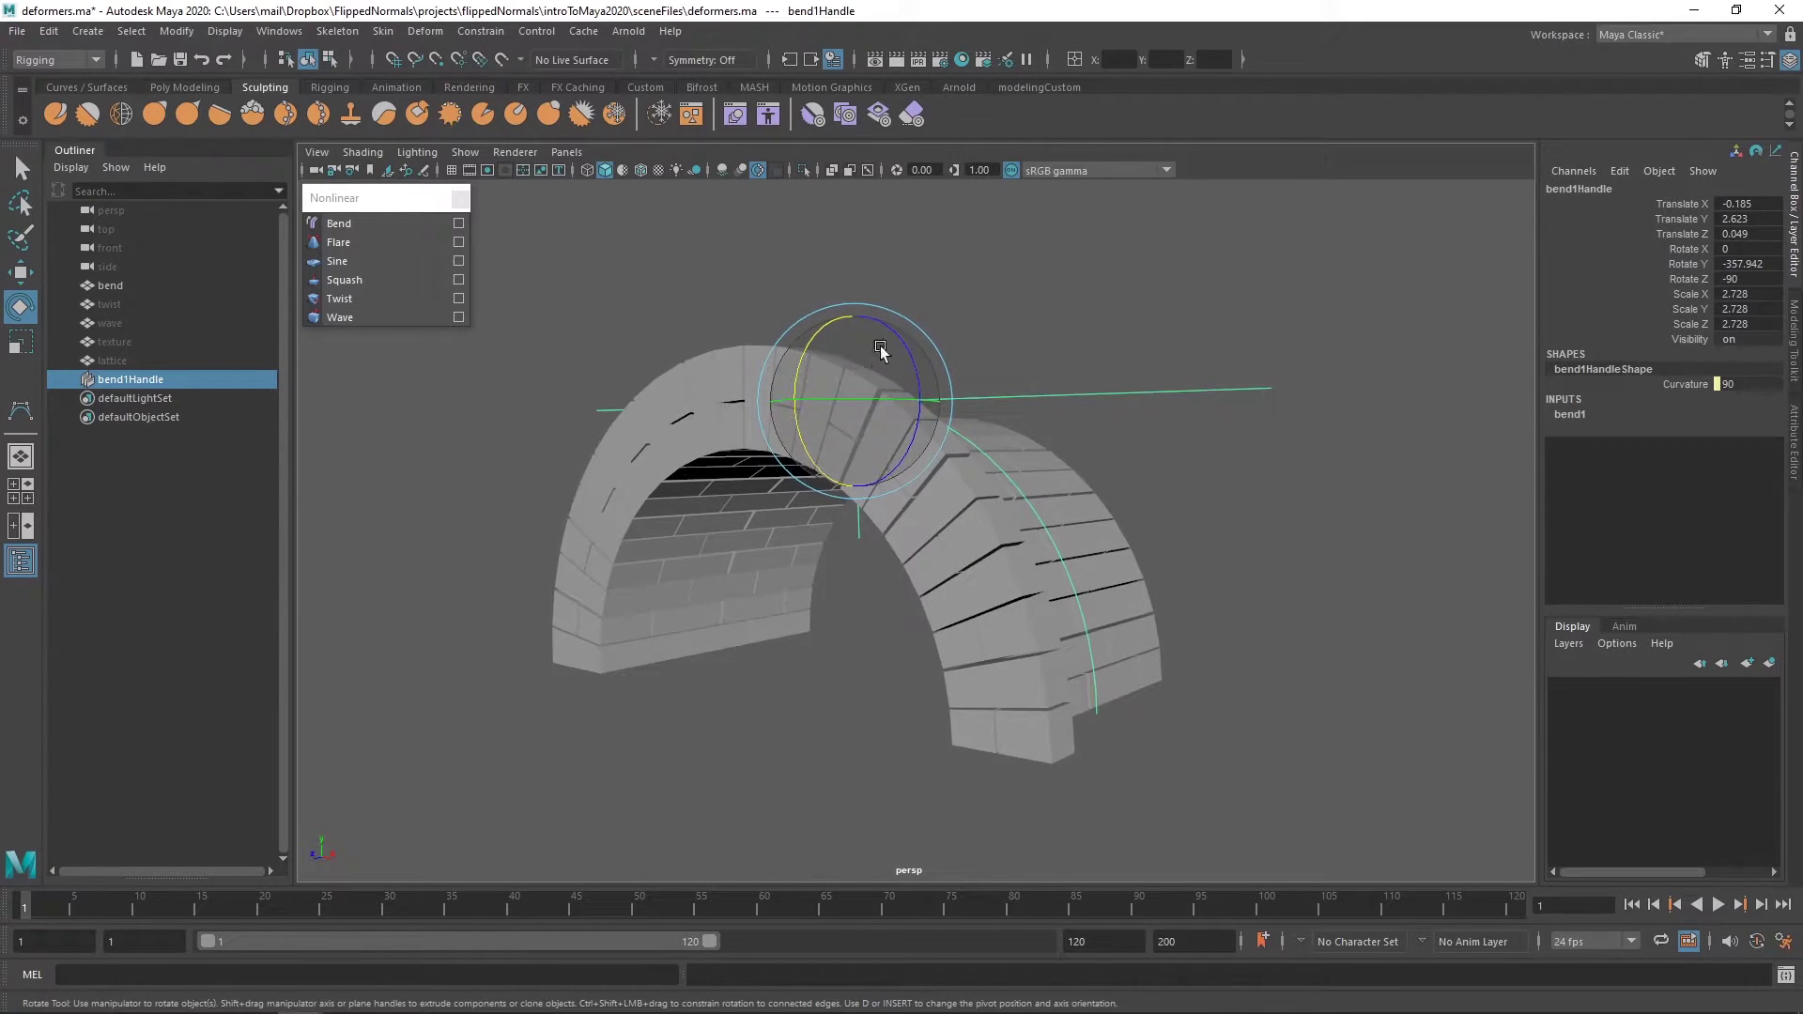
drag(896, 335, 924, 370)
key(ctrl+z)
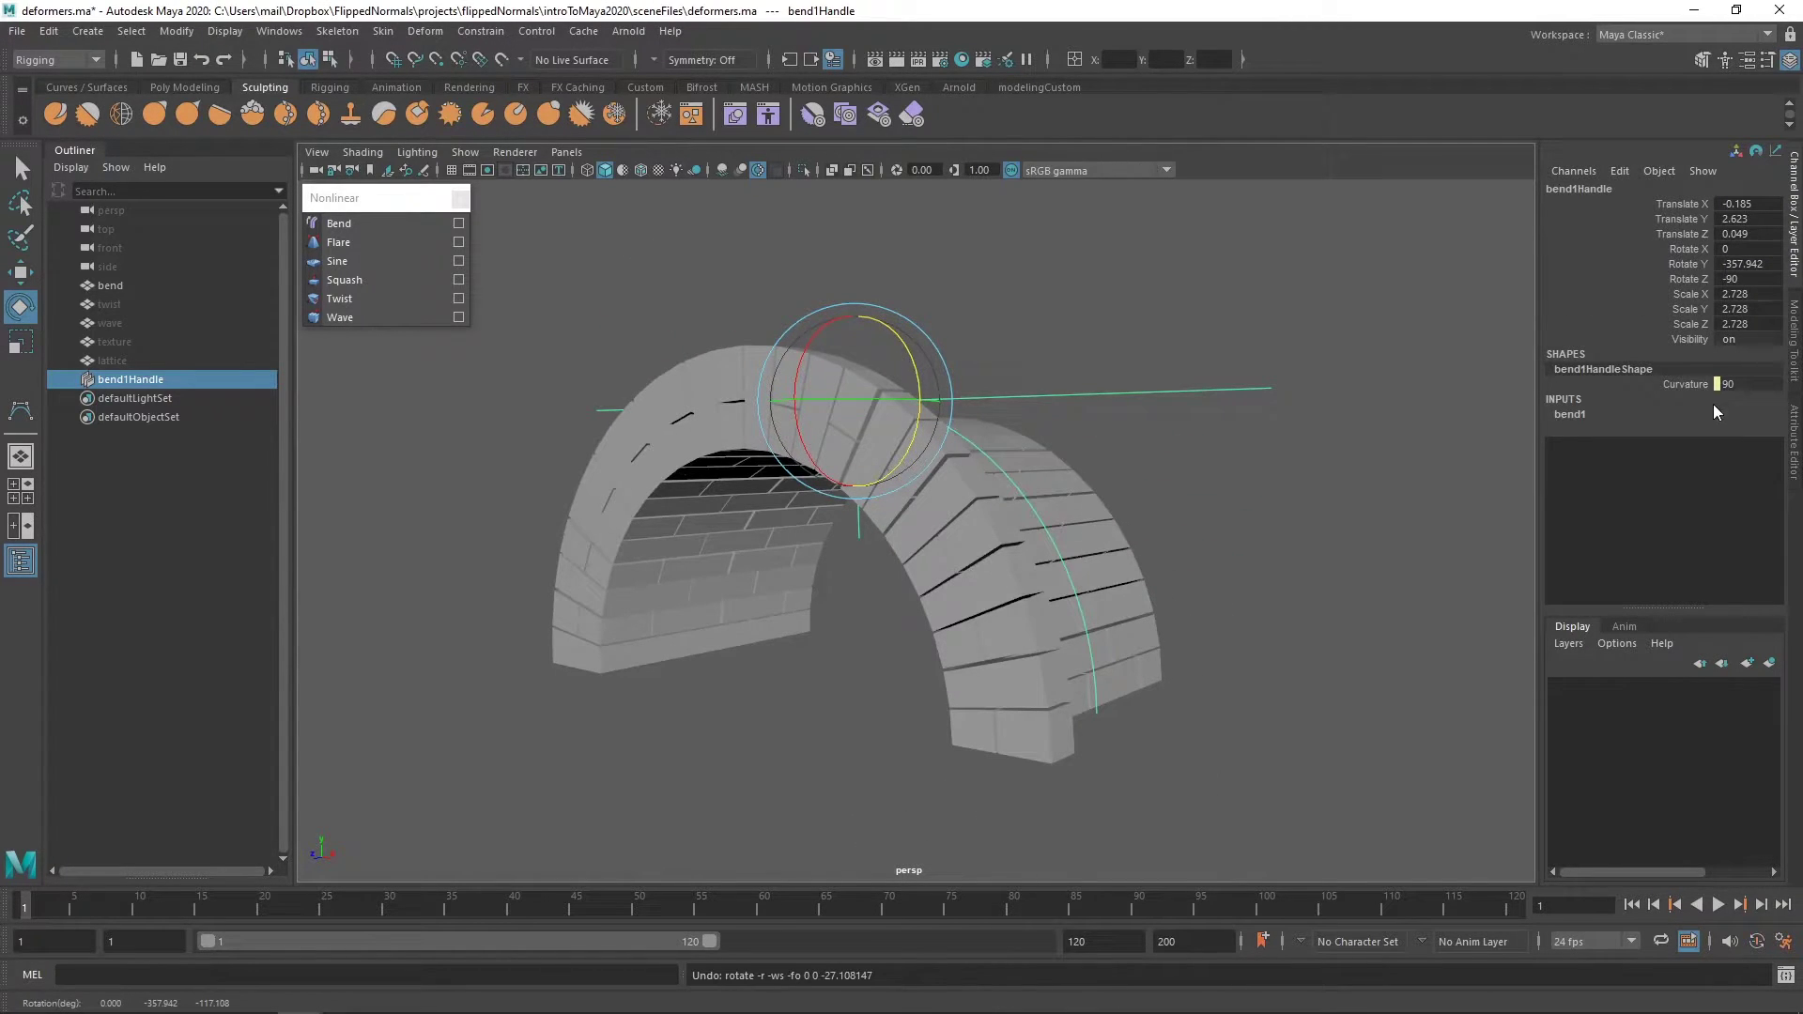
Step: Open the bend1 input's attributes and raise its Curvature to 180 to close the bricks into a full cylinder
click(1689, 384)
alt+drag(1309, 439, 1156, 463)
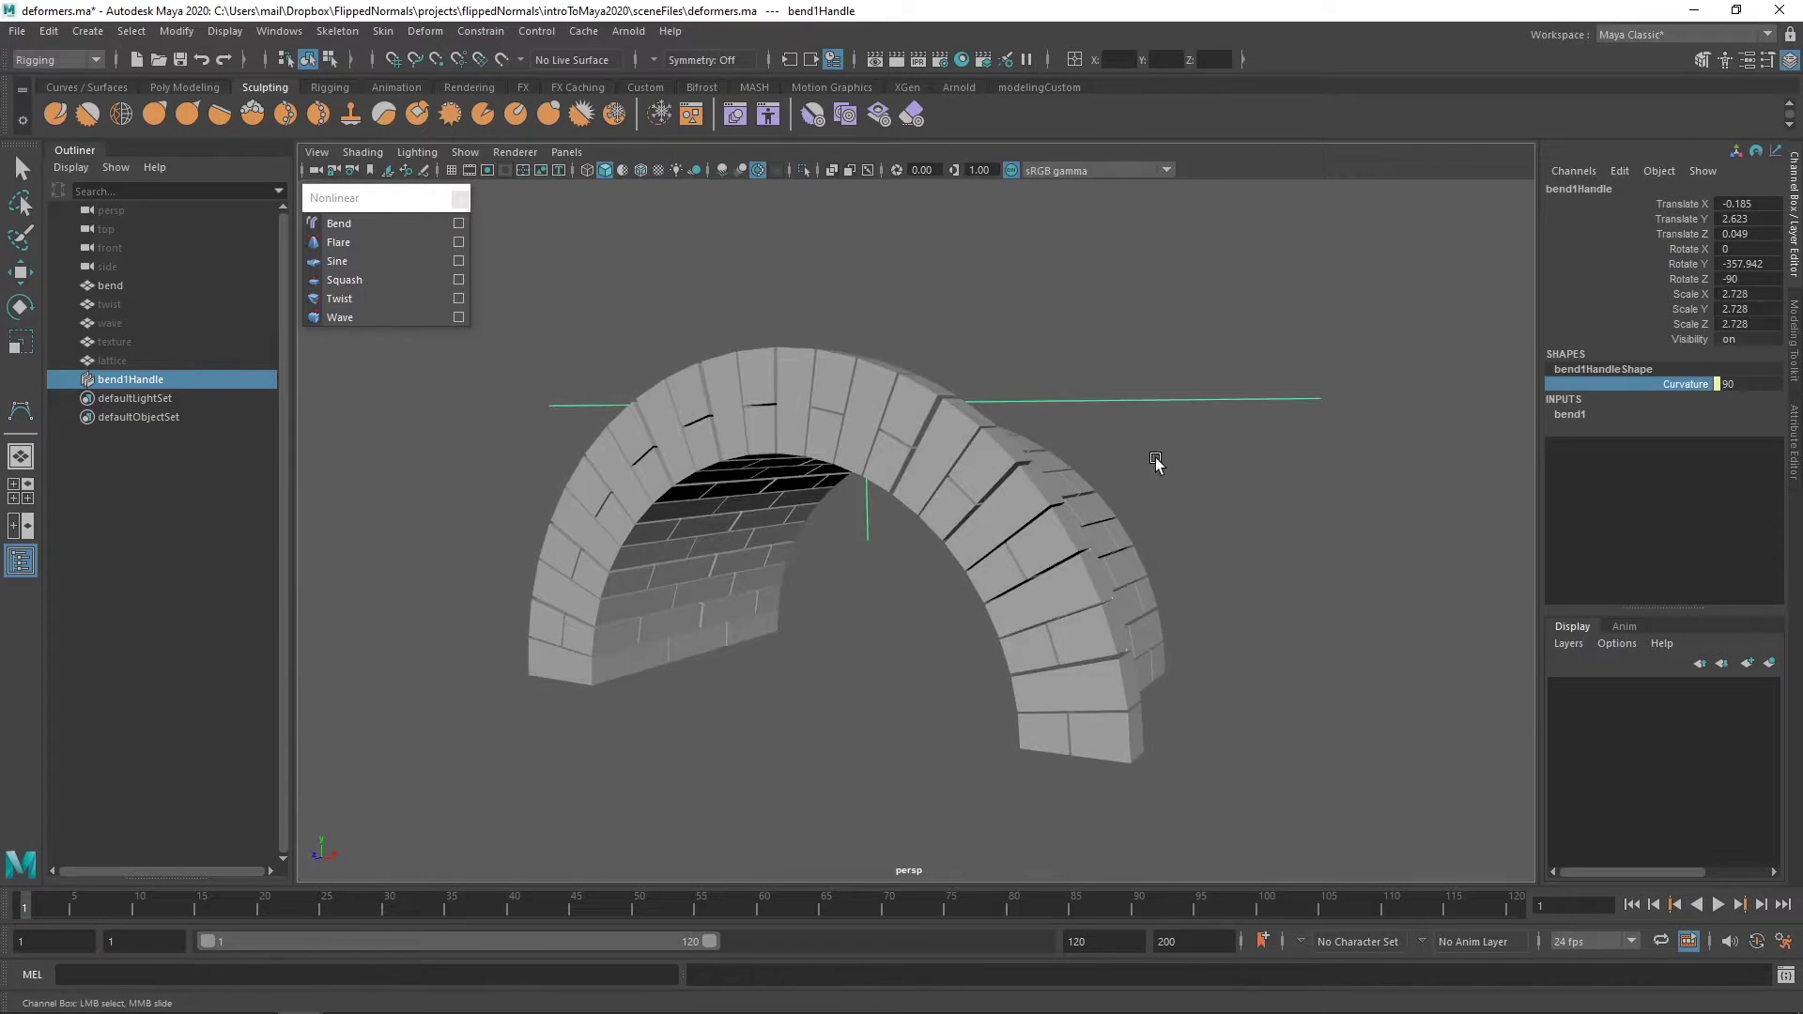
click(1576, 415)
click(1685, 444)
middle_drag(1520, 443, 1309, 415)
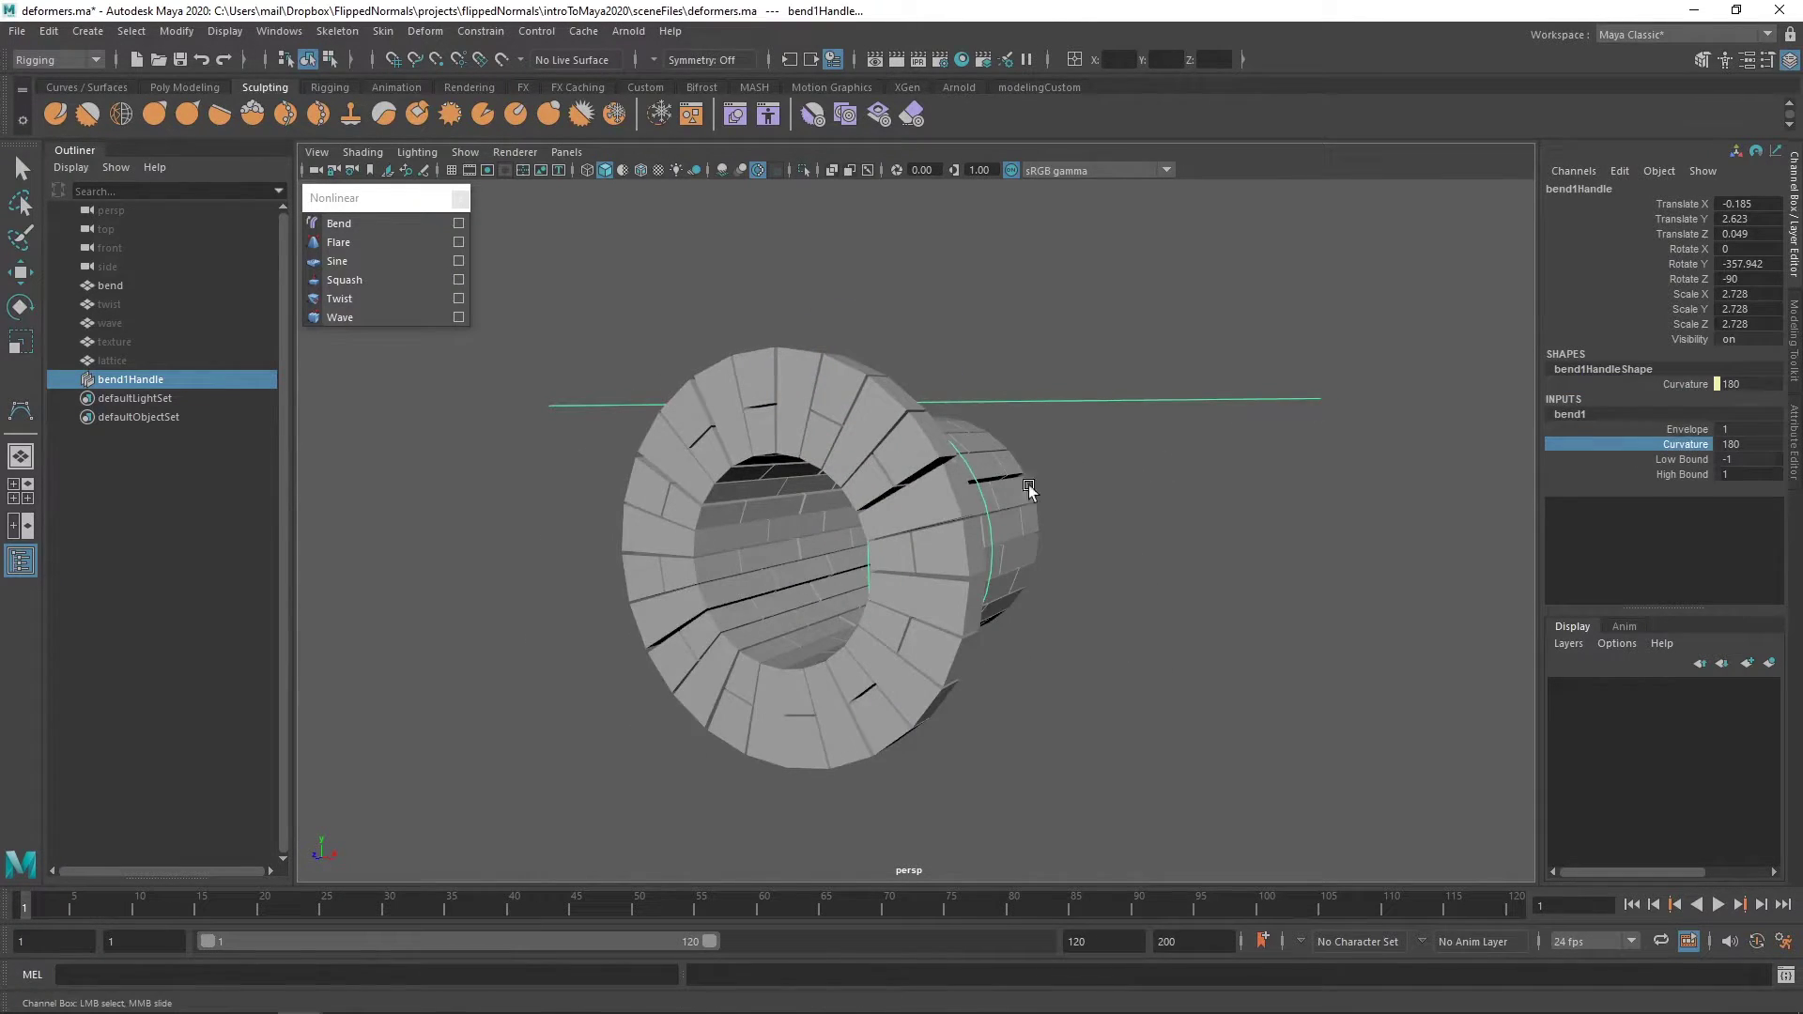
Step: Delete the bend deformer's handle from the scene to restore the flat brick mesh
alt+drag(1029, 489, 882, 511)
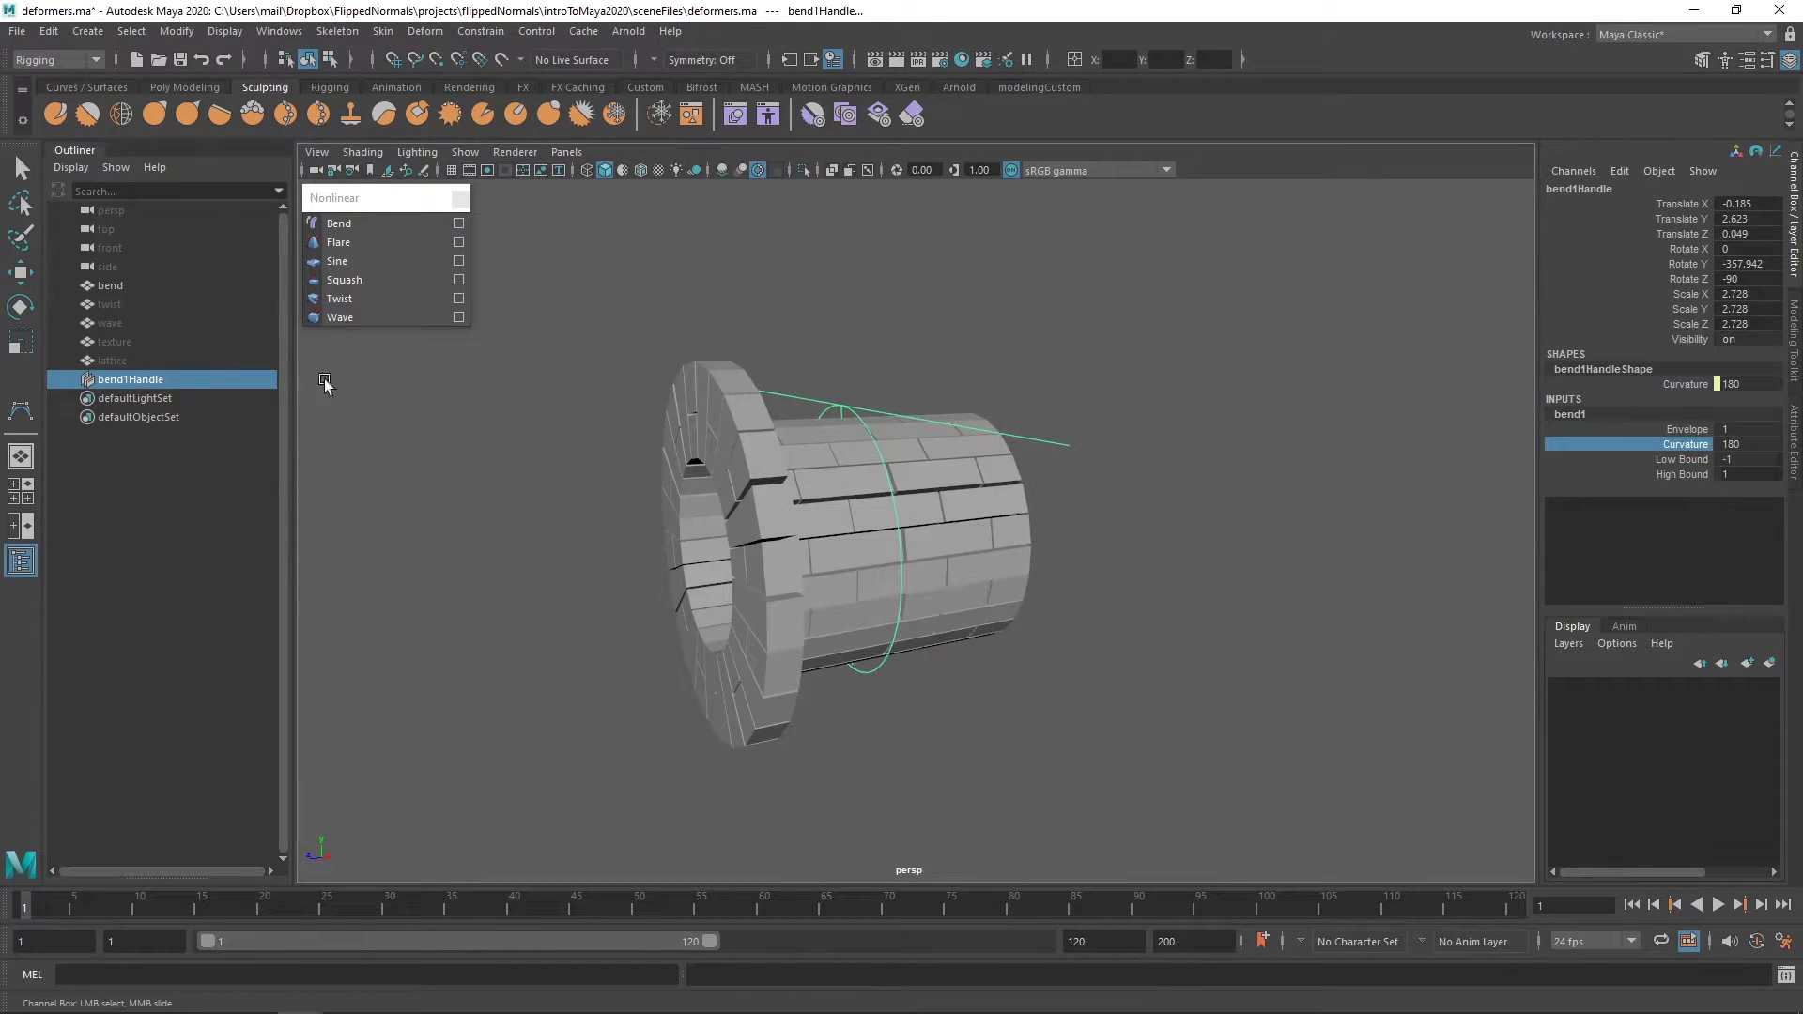
click(137, 381)
key(e)
key(Delete)
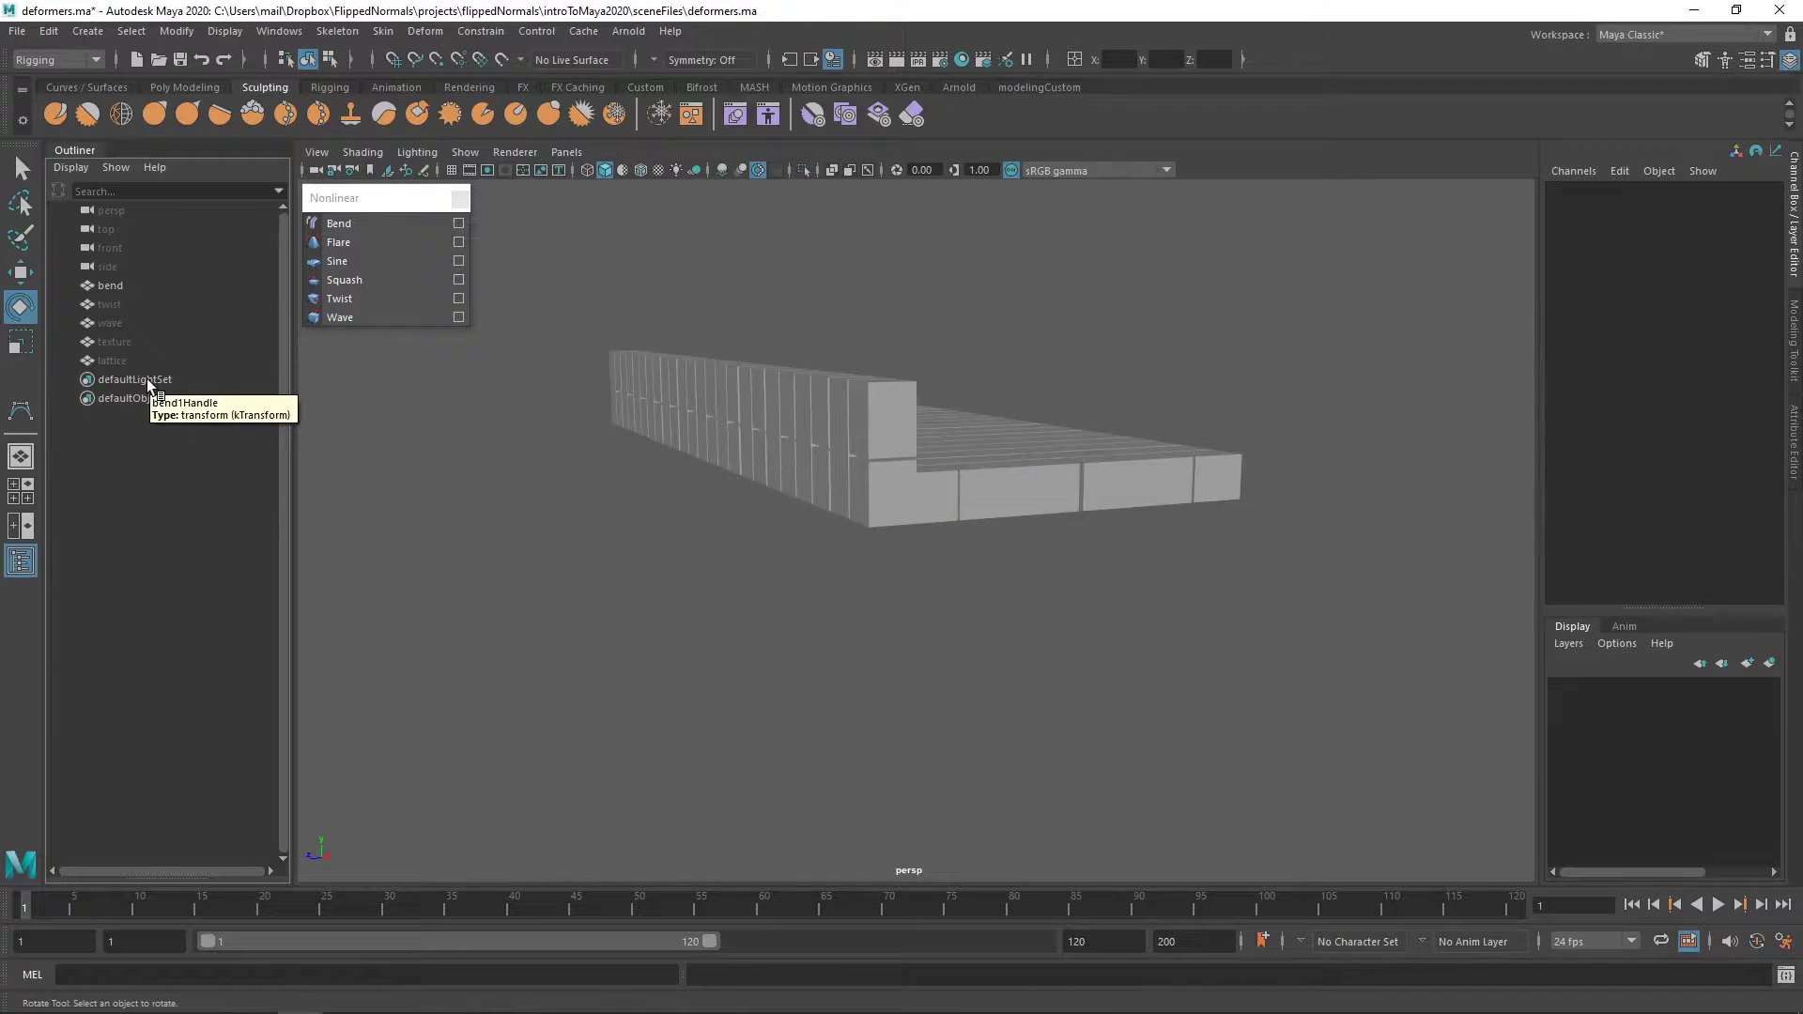
Step: Hide the bend brick mesh and unhide the twist mesh
key(f)
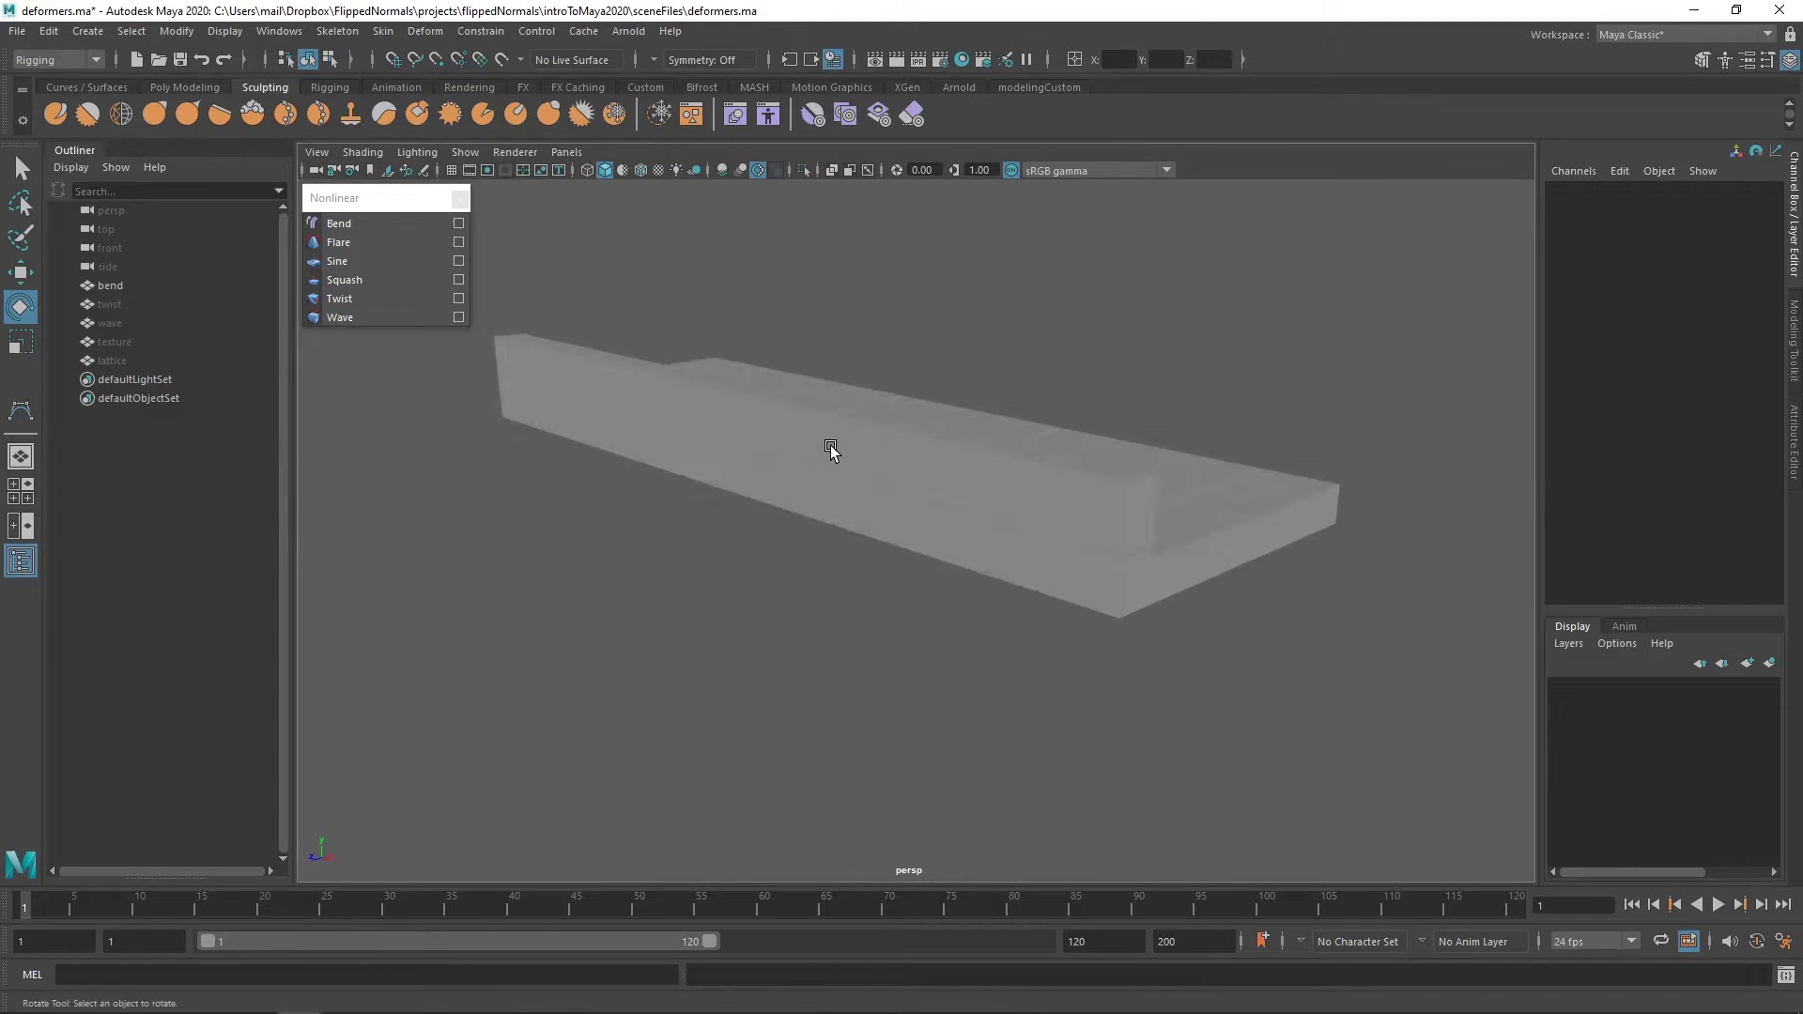
click(147, 286)
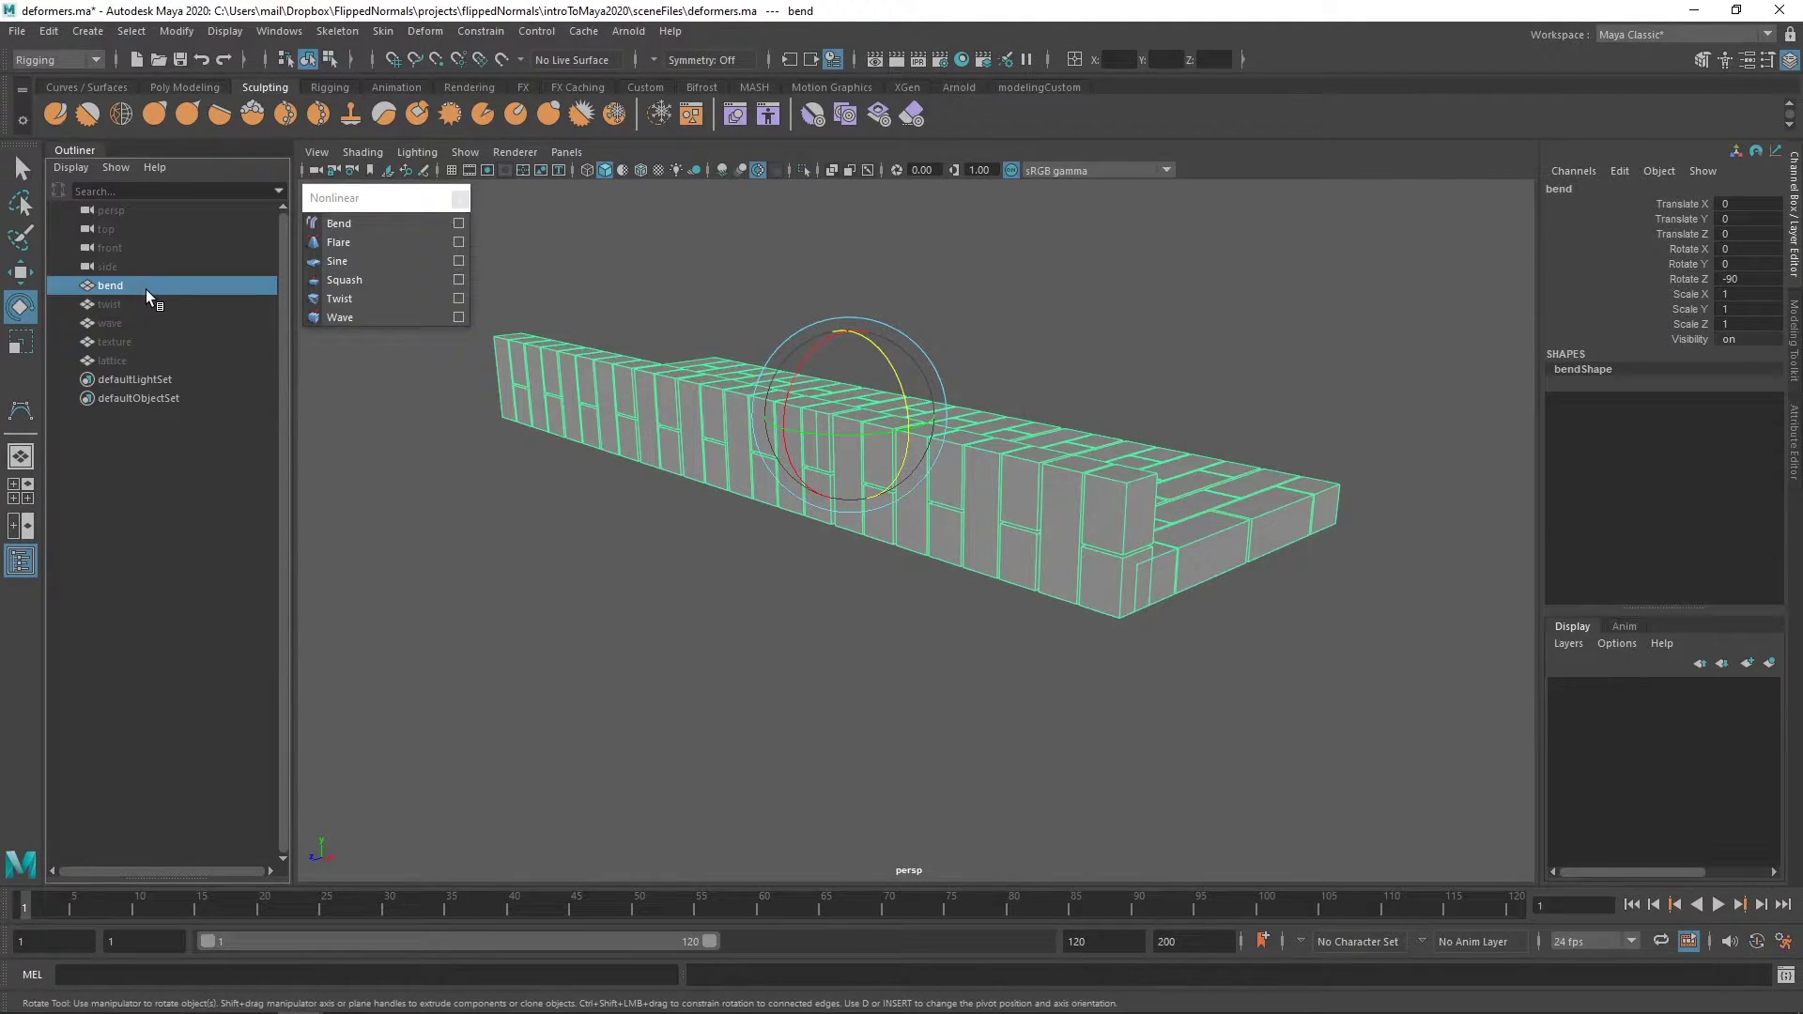
key(h)
click(146, 302)
key(h)
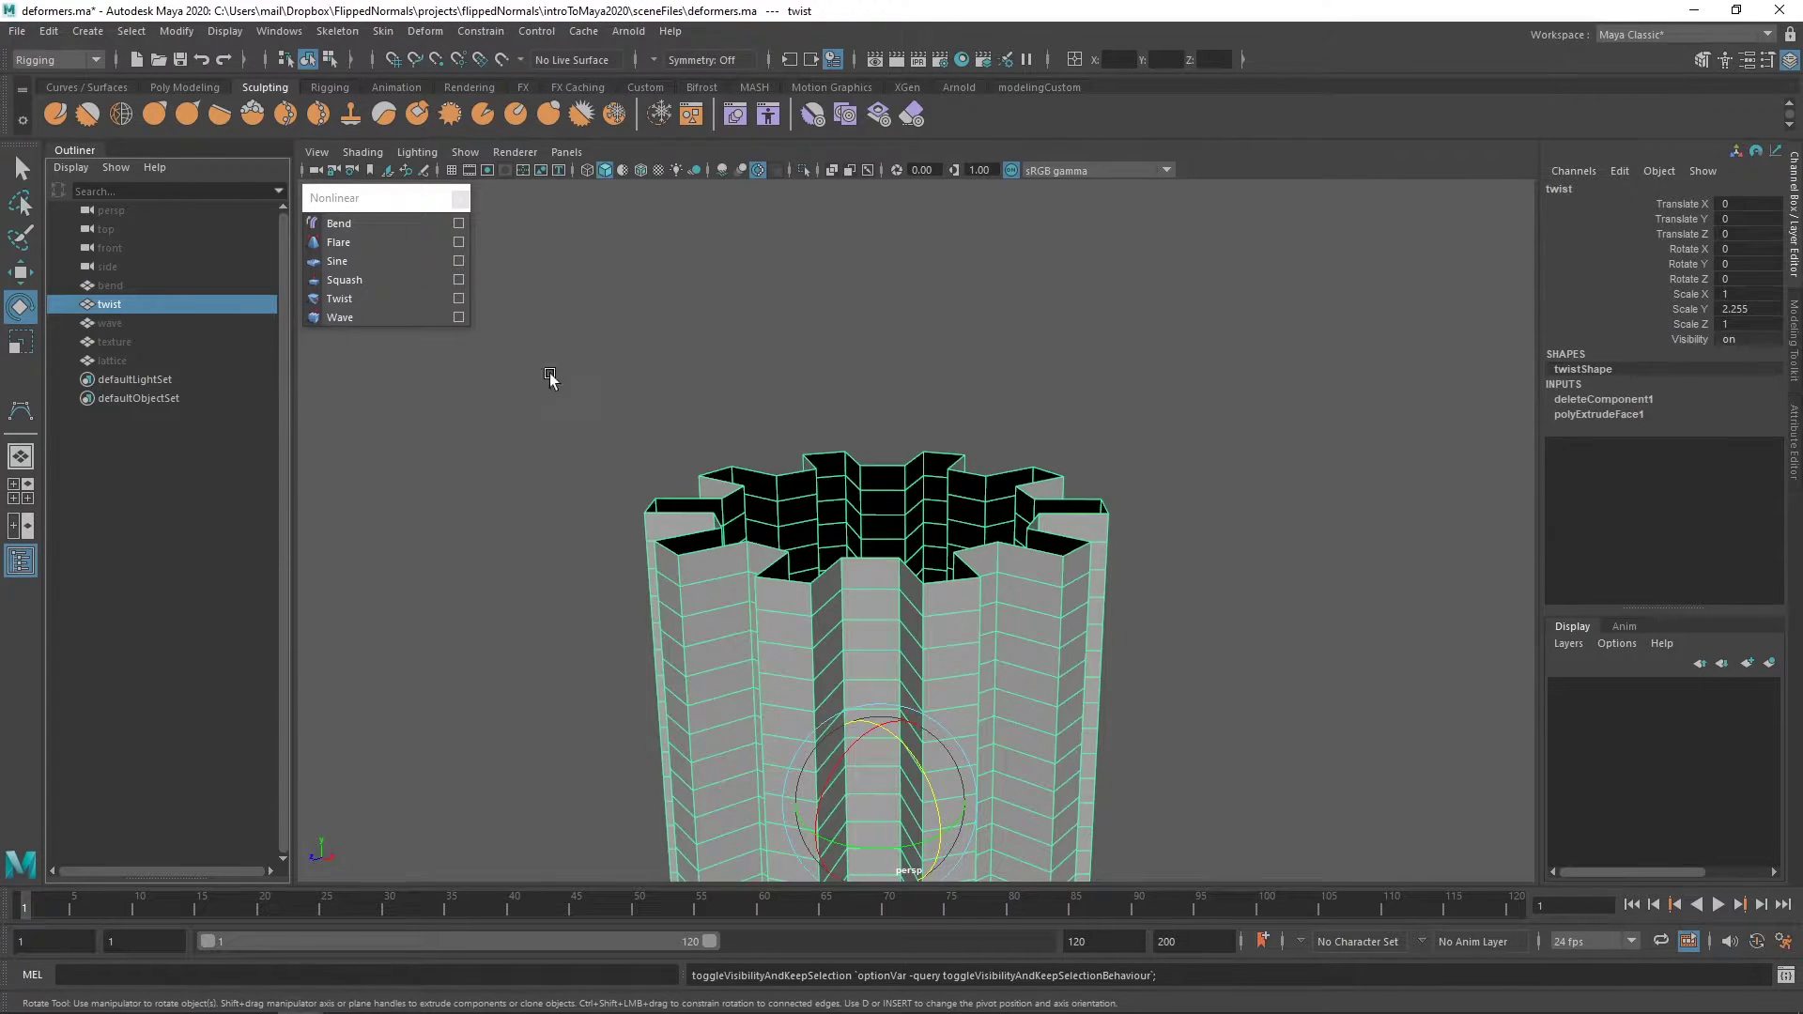
Step: Apply a nonlinear Twist deformer to the fluted cylinder mesh
alt+middle_drag(789, 502, 785, 367)
alt+right_drag(785, 366, 740, 426)
alt+middle_drag(740, 426, 716, 385)
alt+right_drag(766, 434, 733, 413)
alt+middle_drag(756, 403, 702, 315)
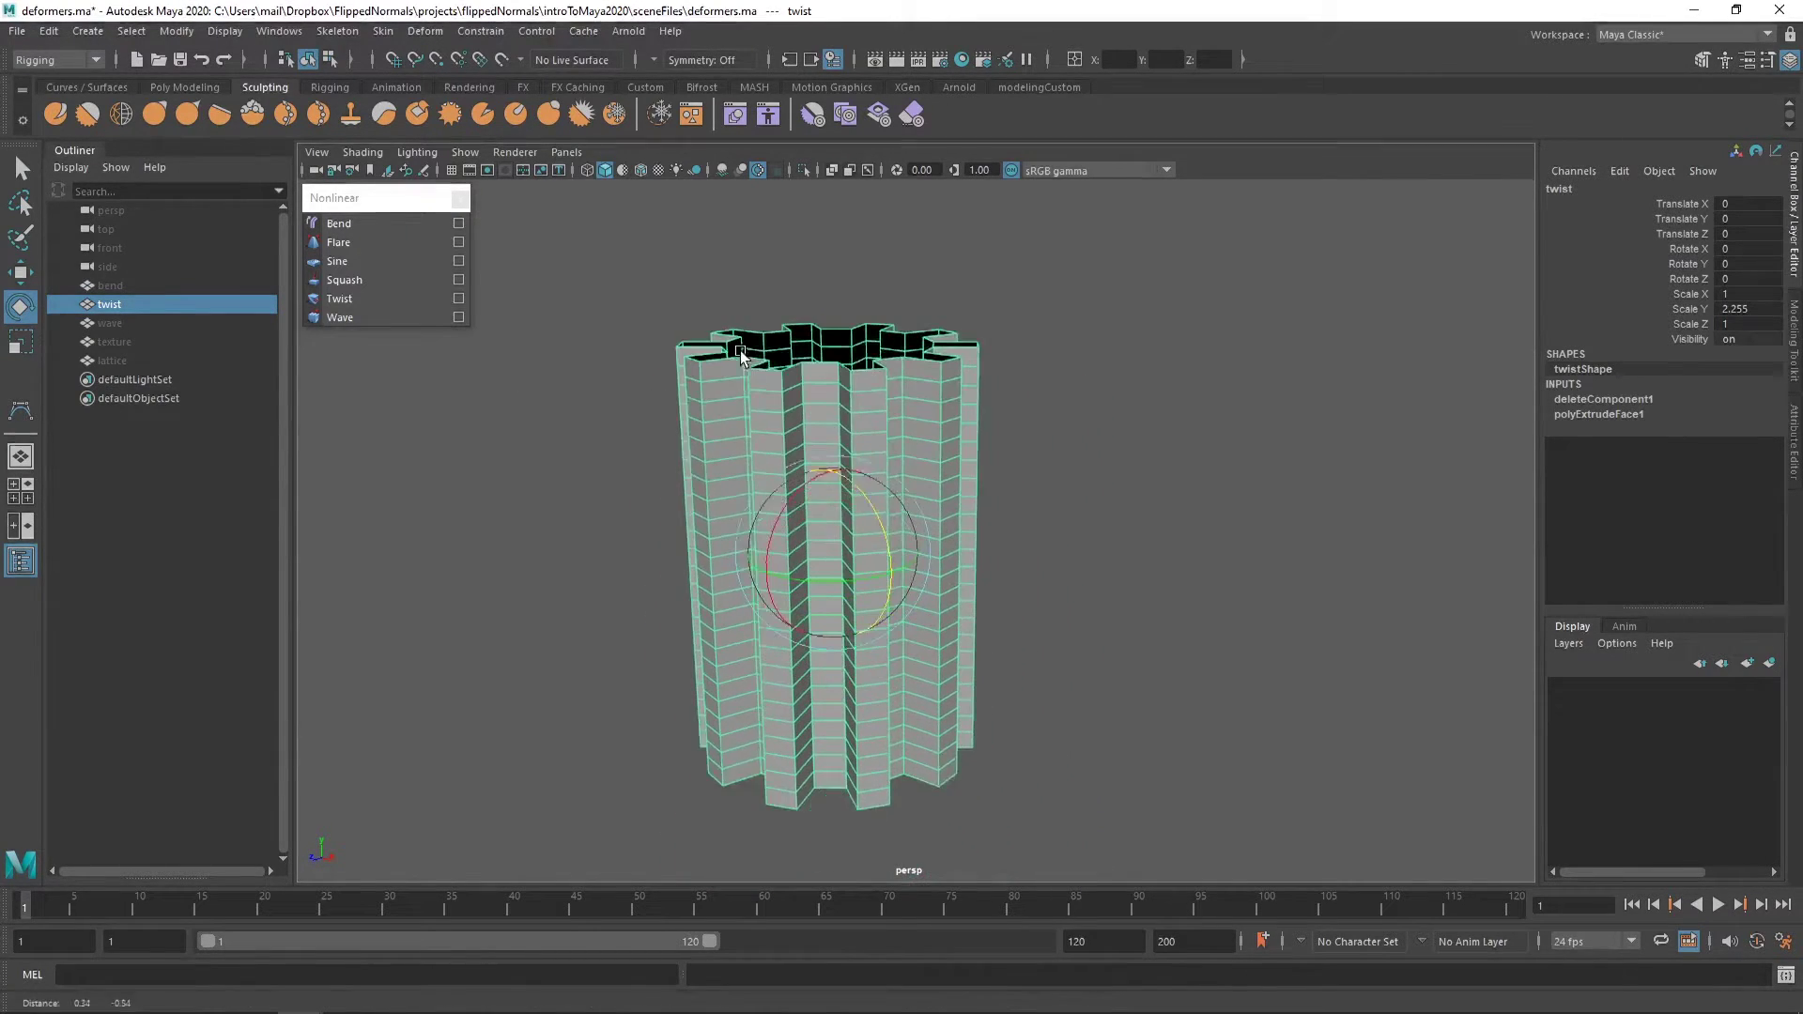
drag(382, 199, 370, 201)
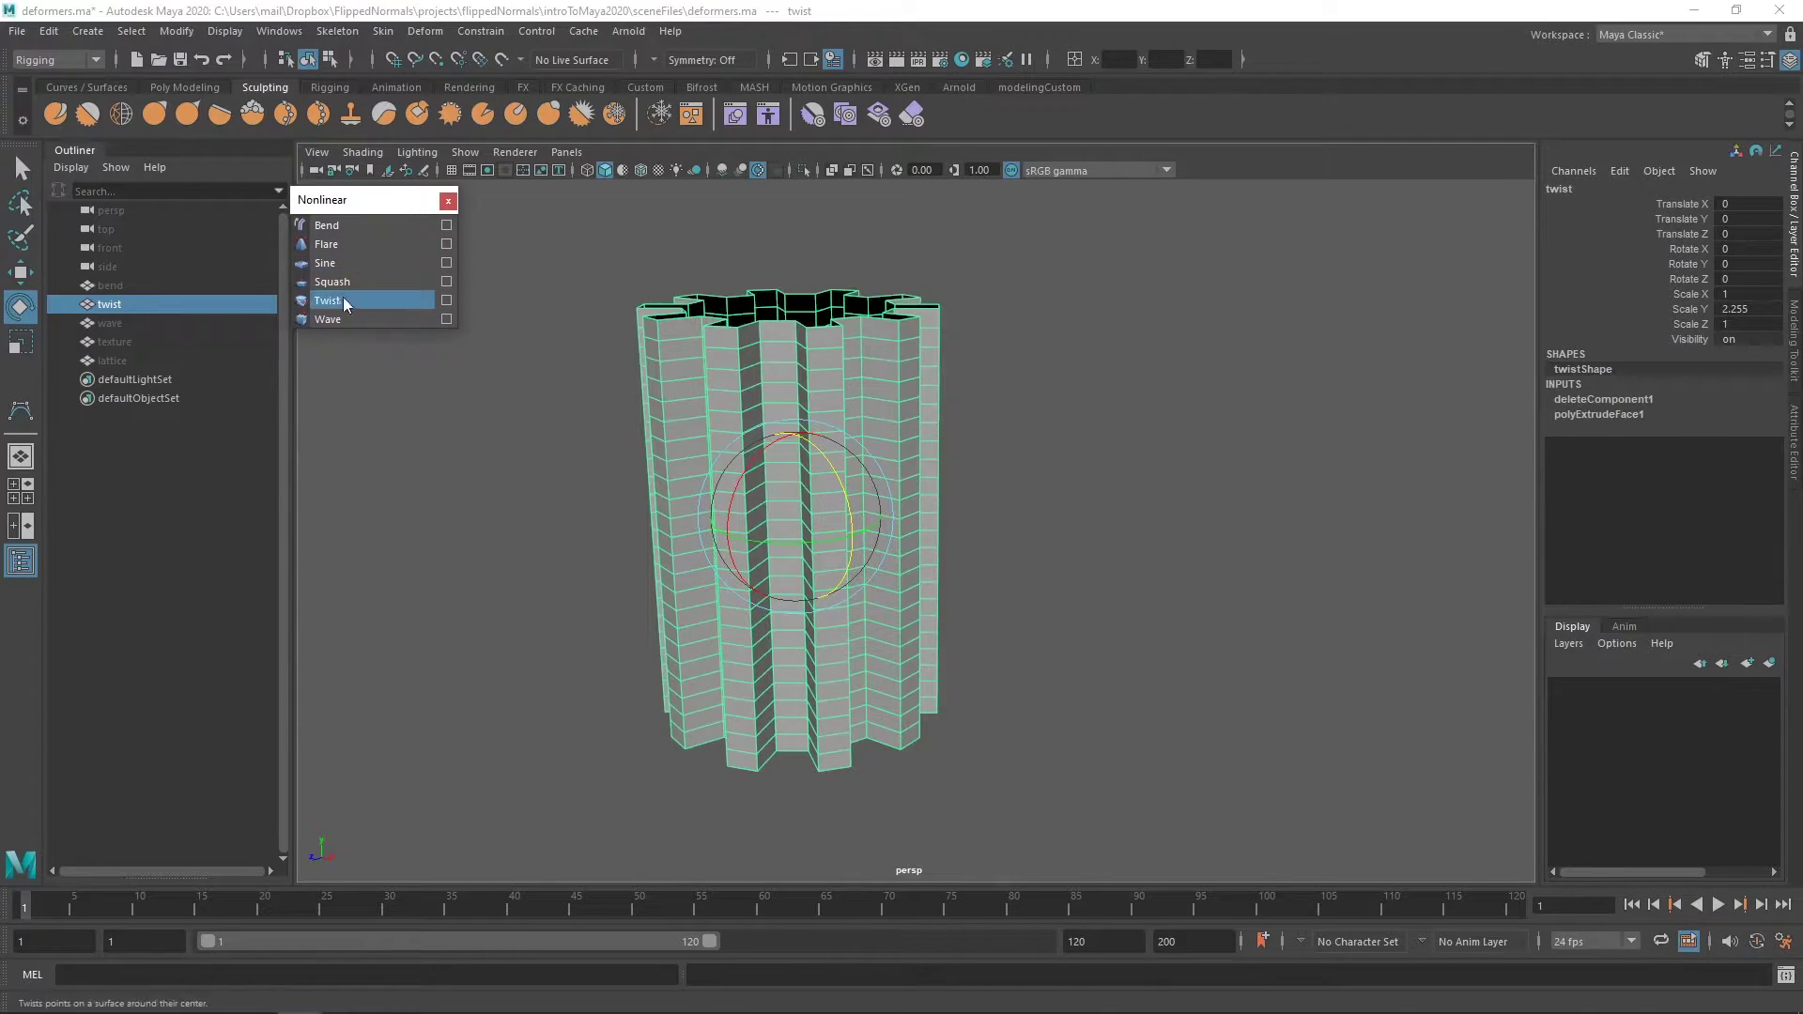
click(425, 31)
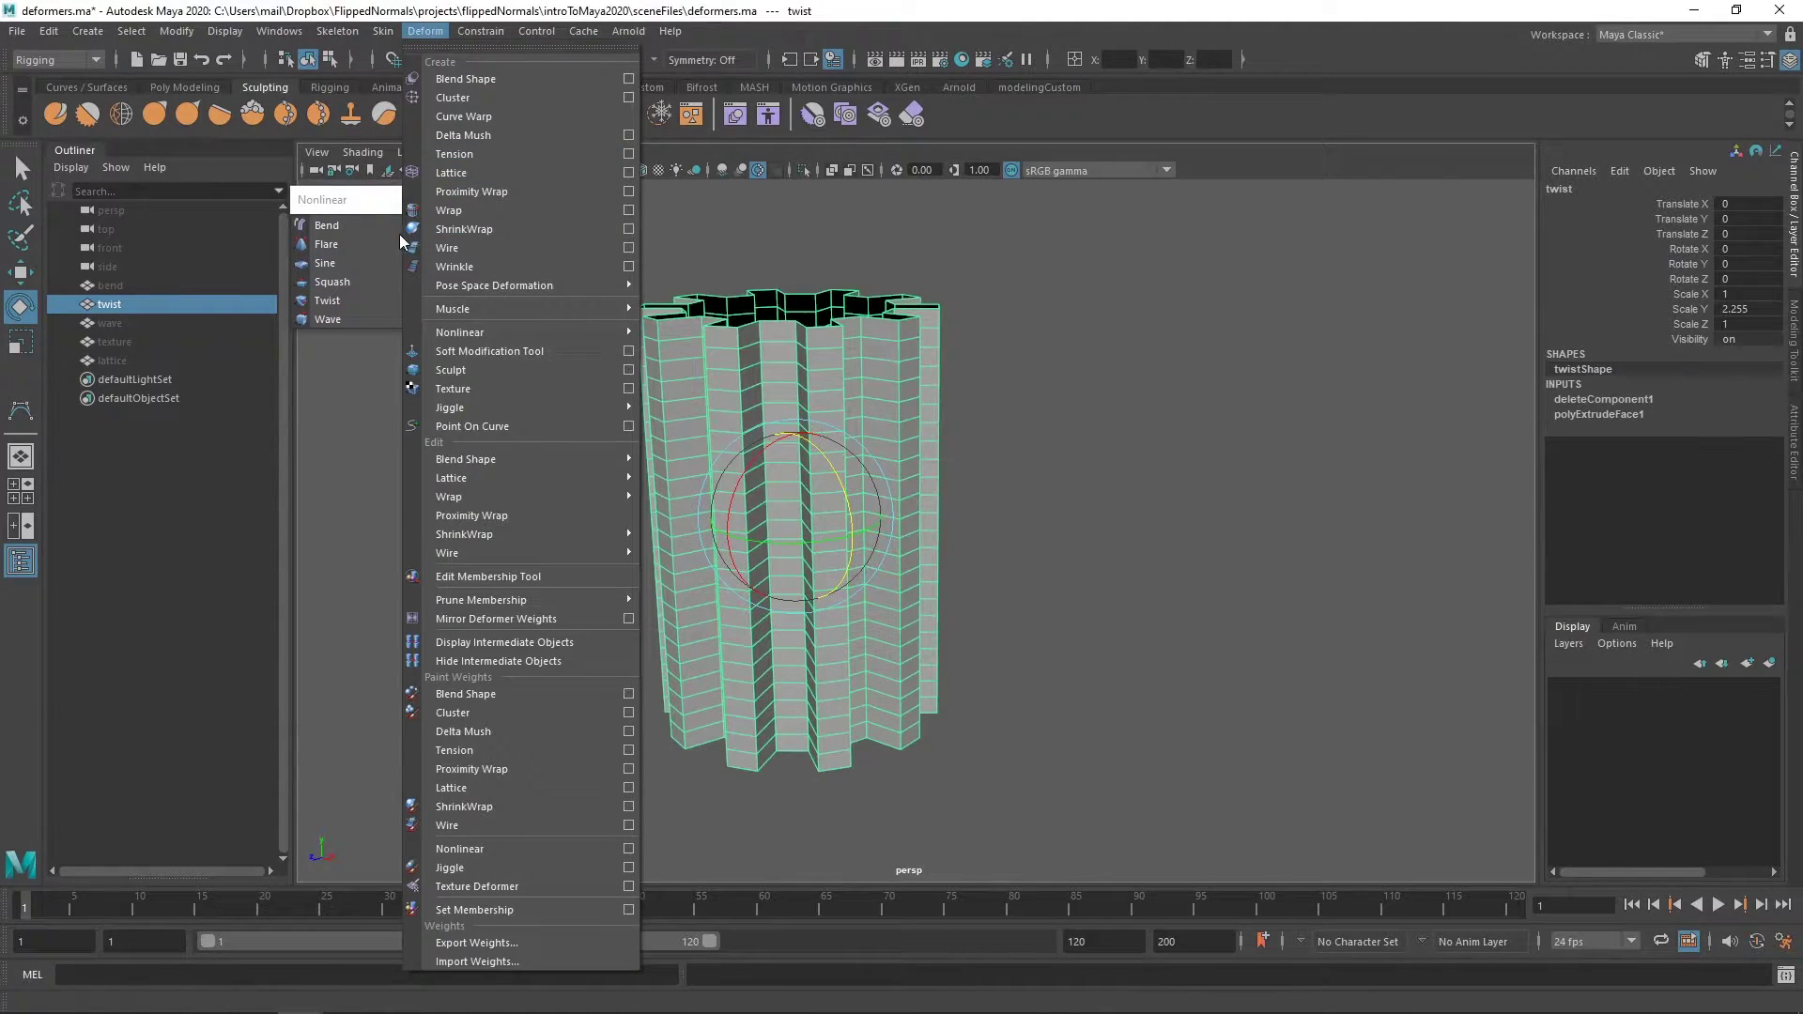
mouse_move(470, 406)
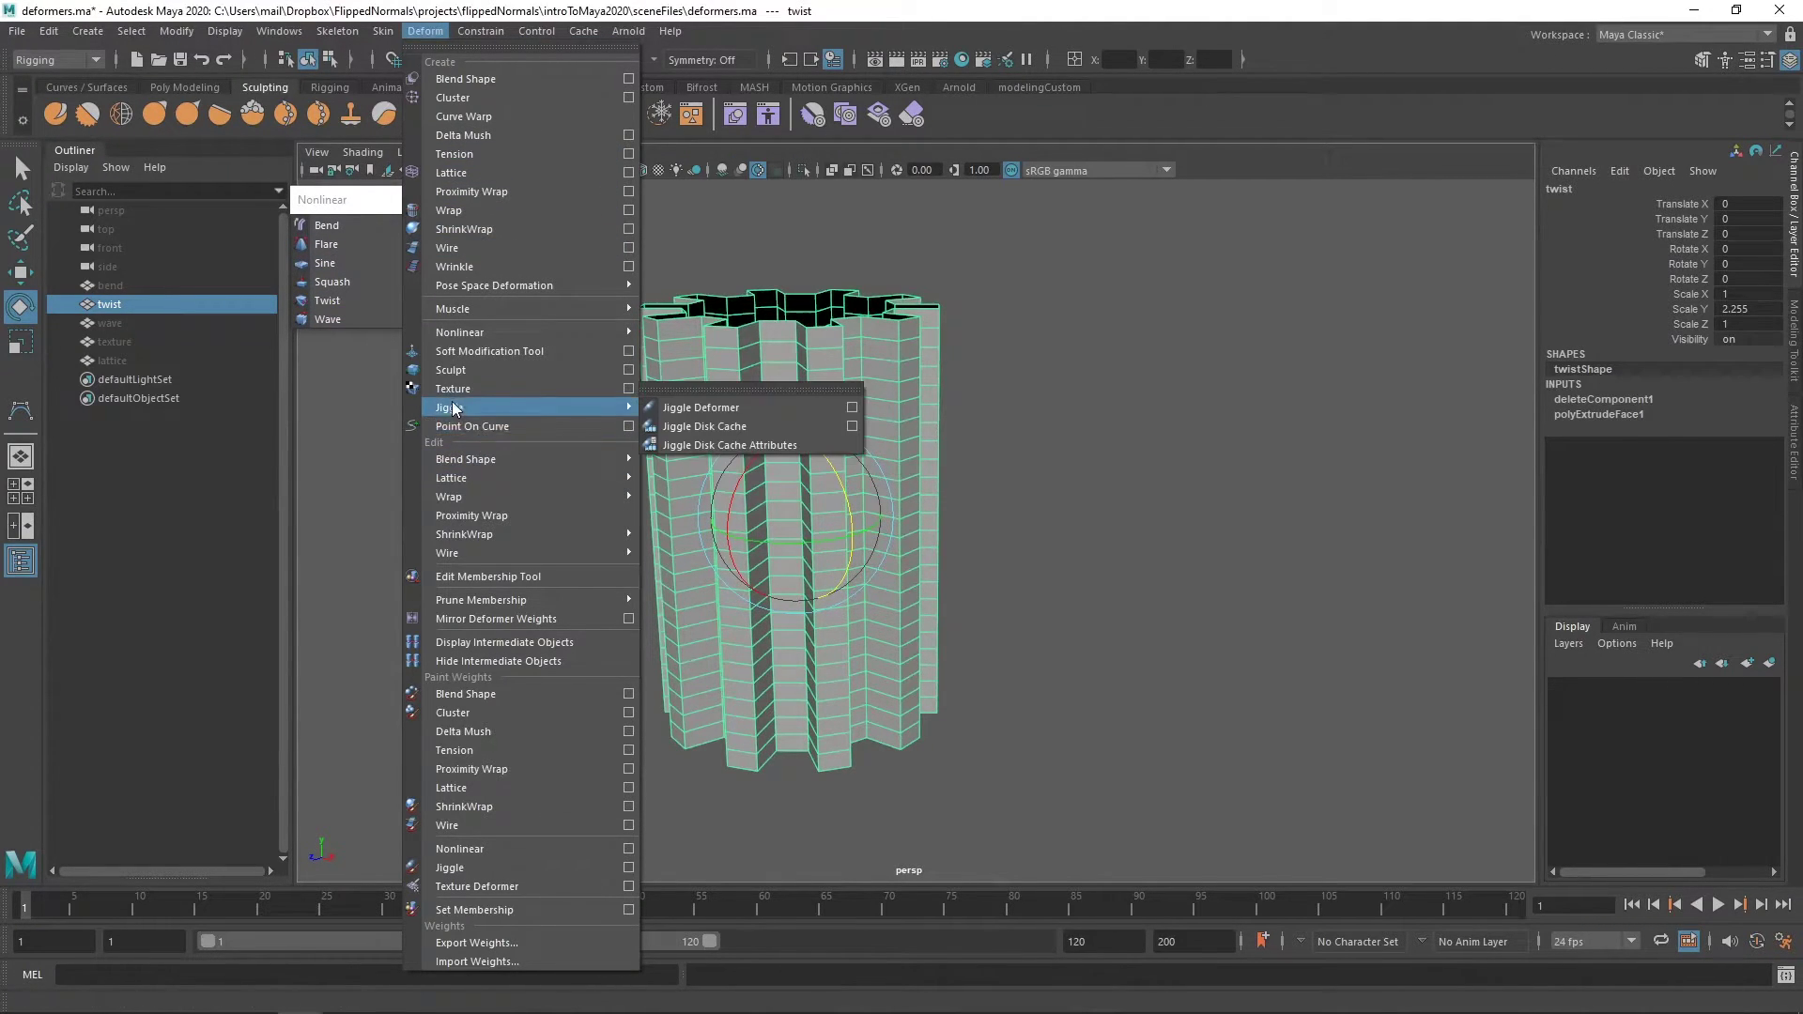
click(338, 301)
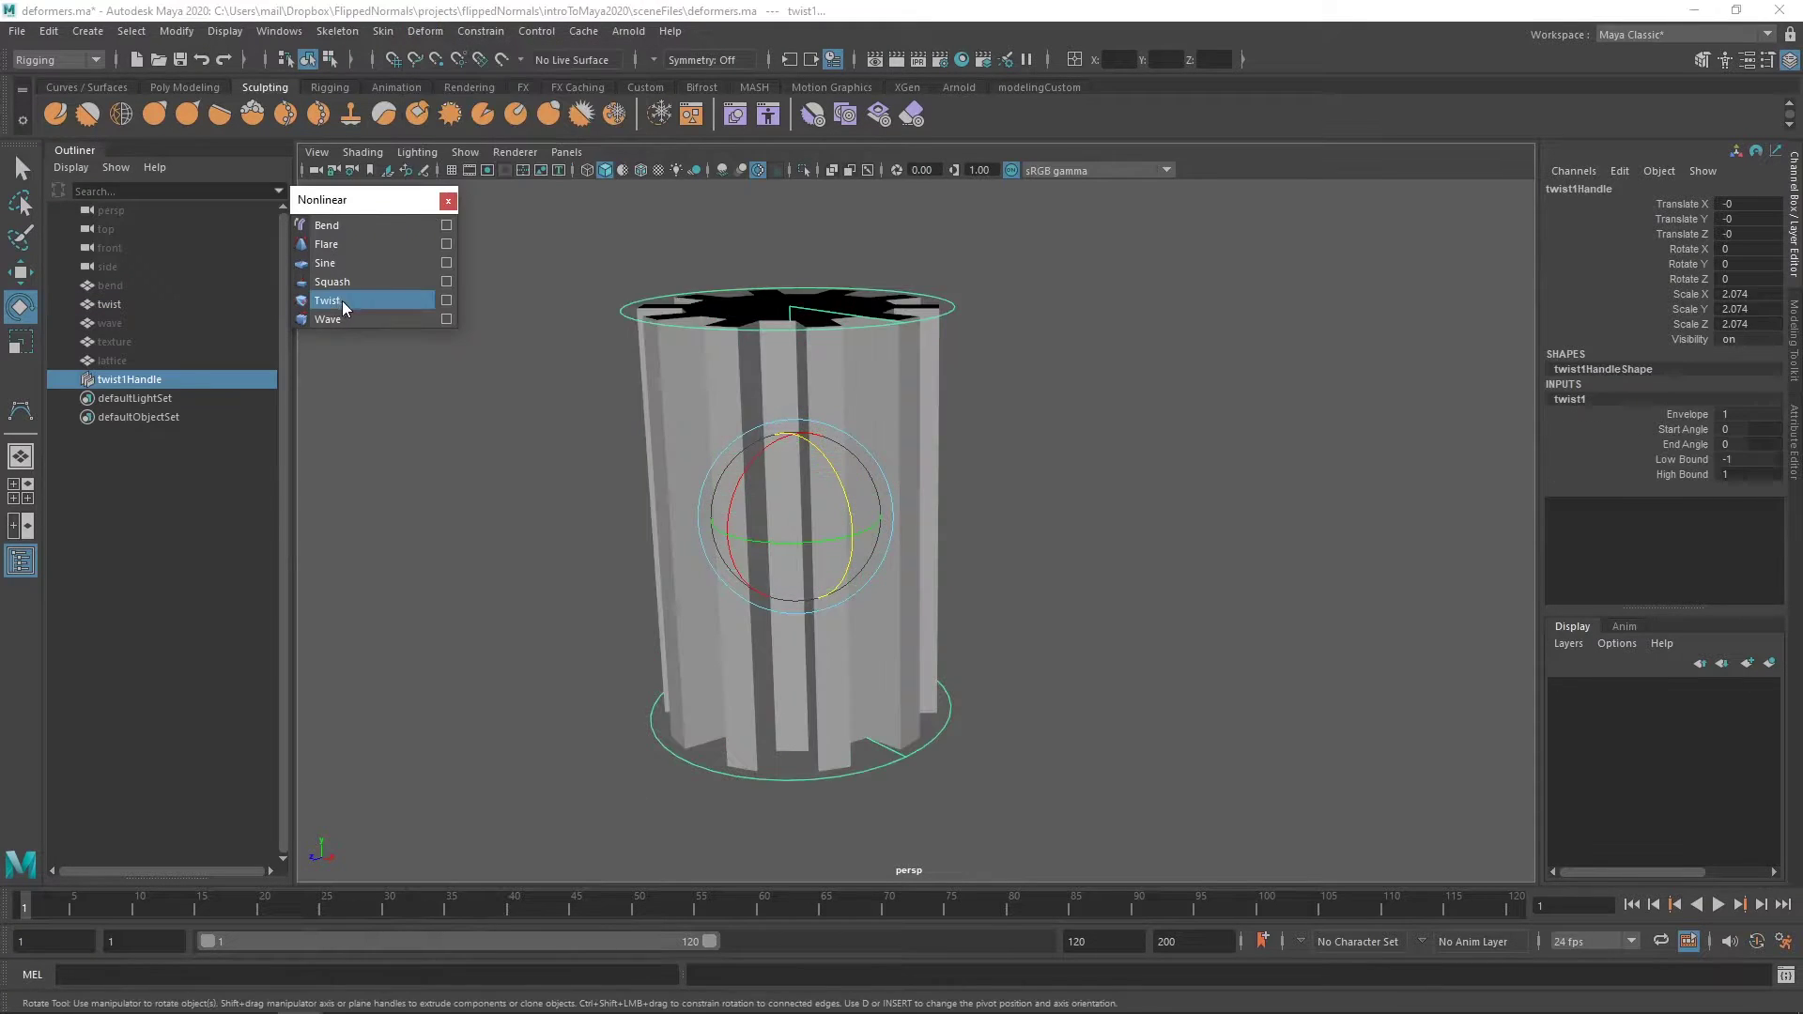
Step: Raise the twist deformer's Start Angle to about 137.5 and inspect the twisted cylinder along its length
click(1673, 430)
middle_drag(1252, 489, 1014, 456)
alt+drag(986, 525, 970, 411)
middle_drag(970, 417, 886, 475)
alt+drag(885, 475, 792, 533)
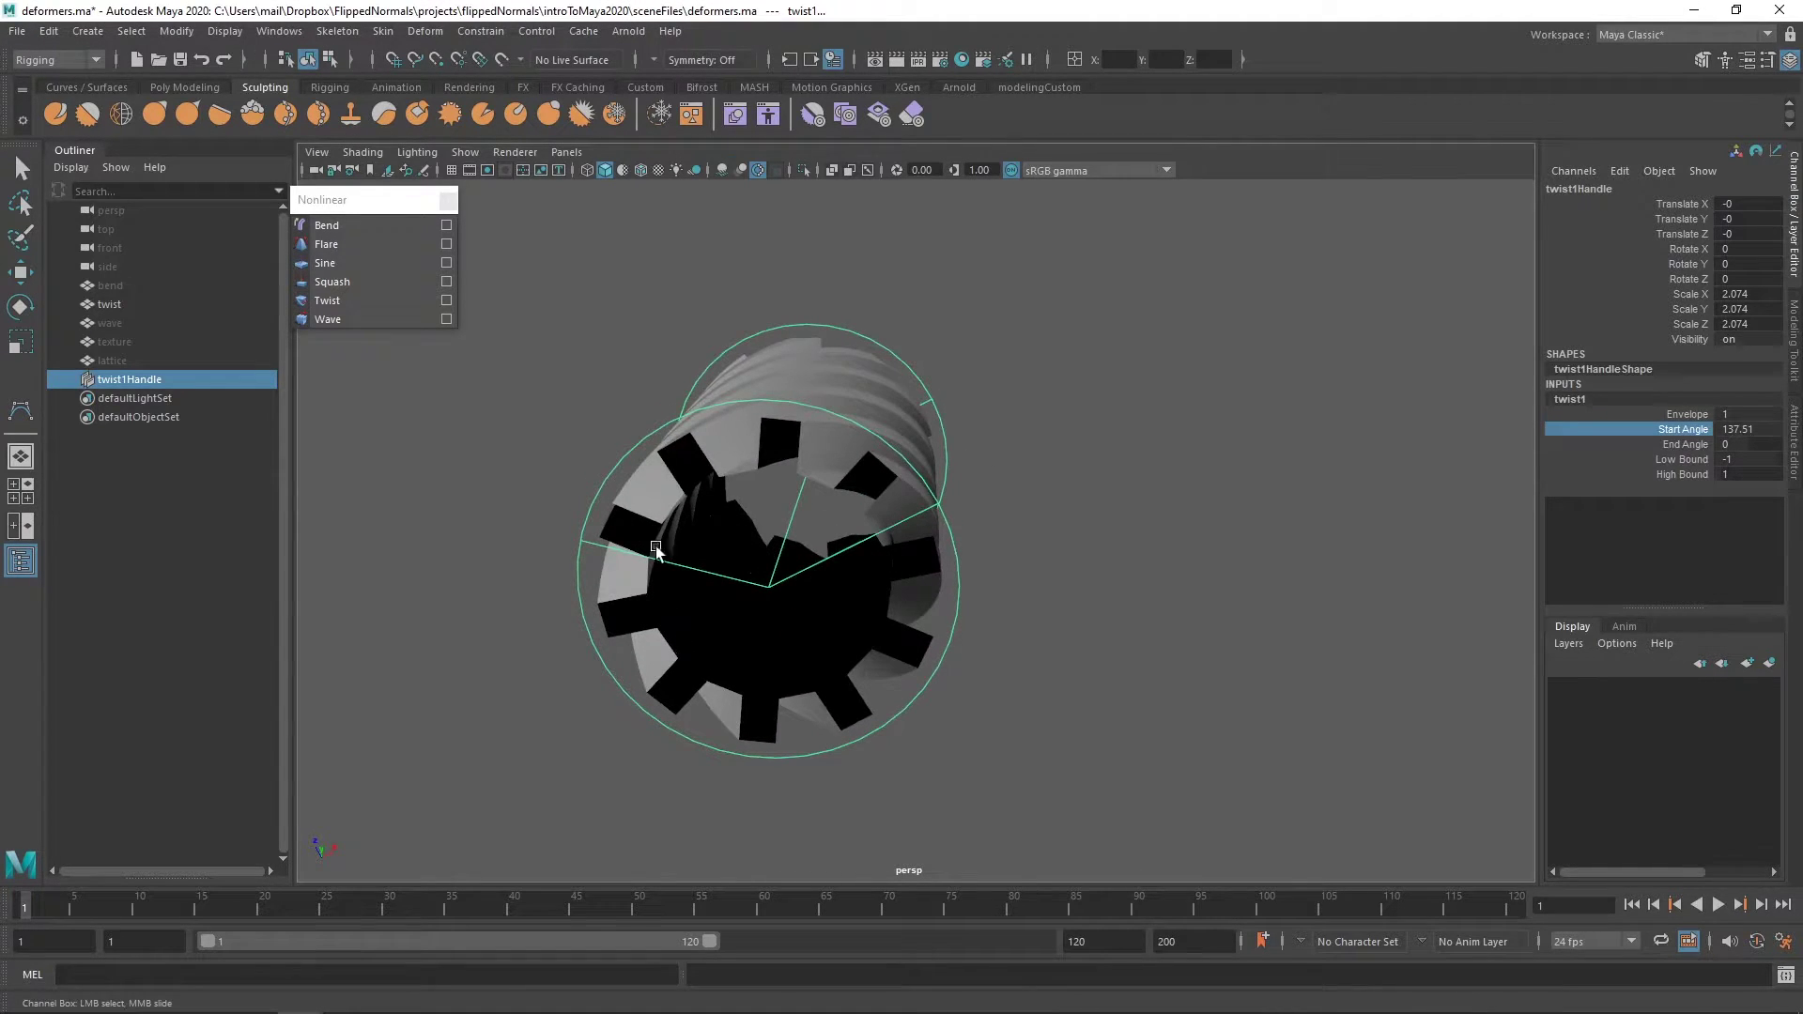
middle_drag(859, 503, 1068, 335)
Step: Reset the twist's Start Angle to 0 and raise it again to about 78
double_click(1735, 429)
text(0)
key(Return)
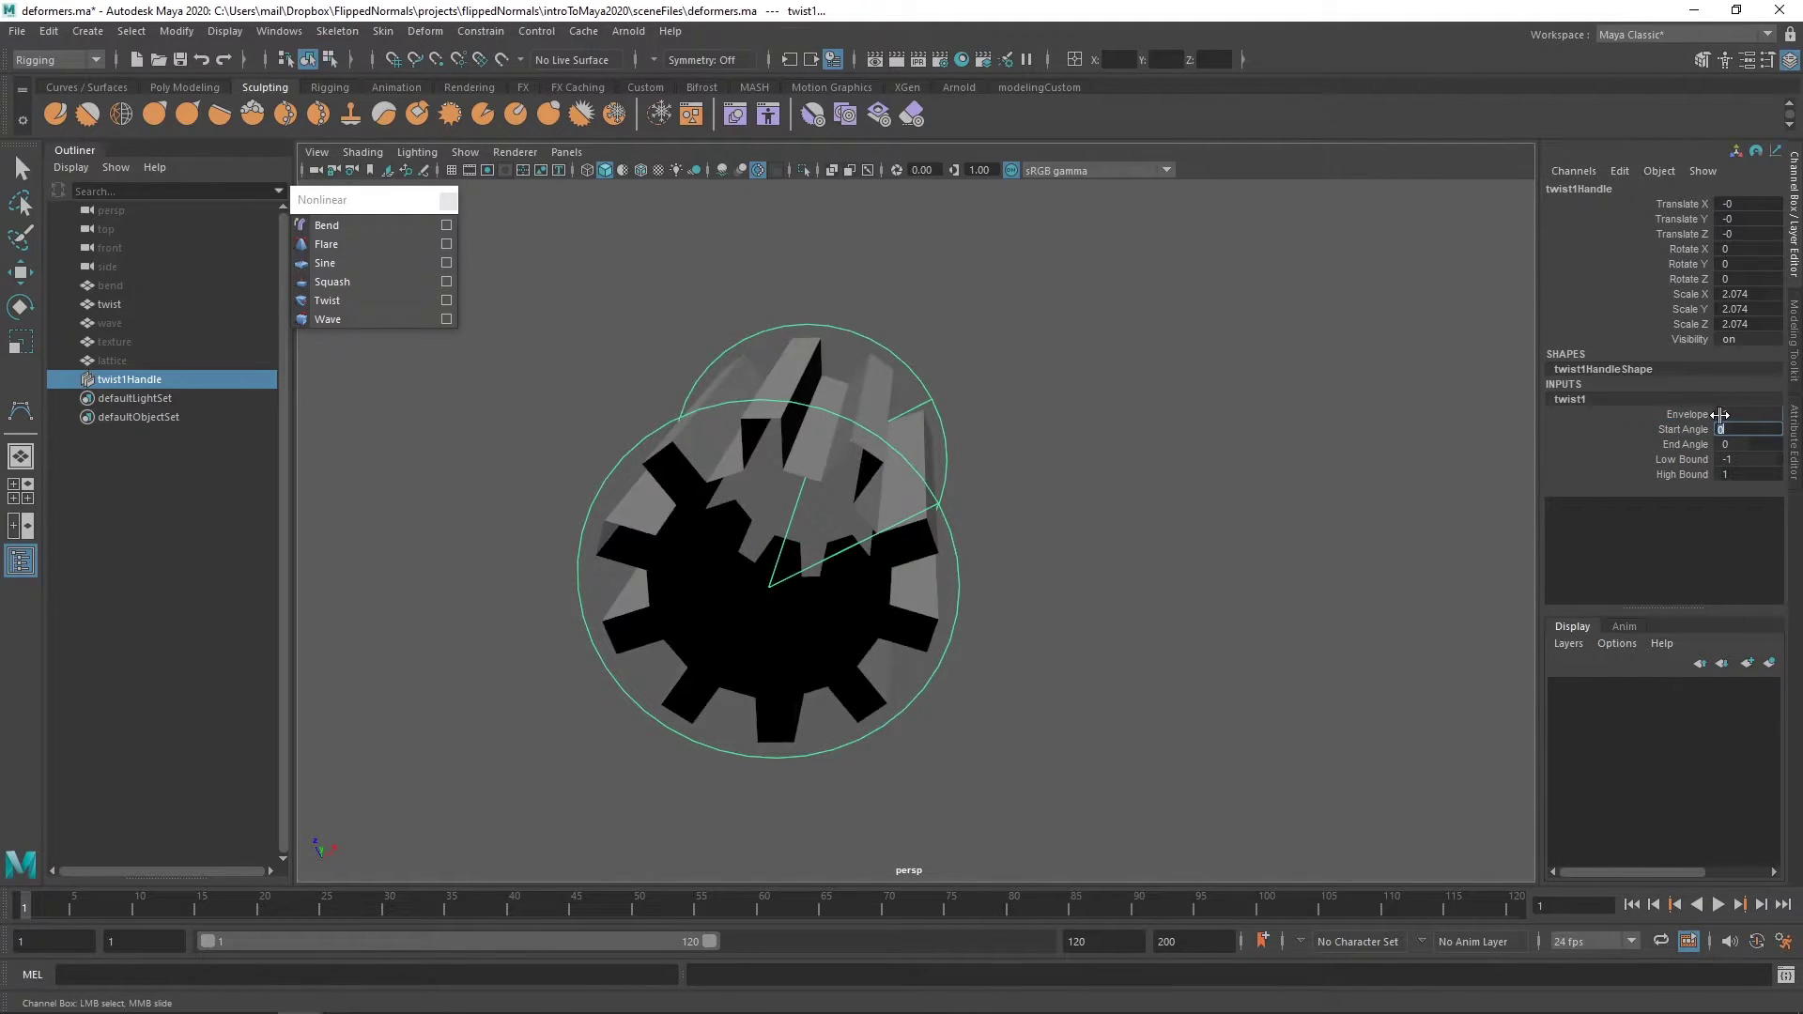
middle_drag(874, 420, 958, 499)
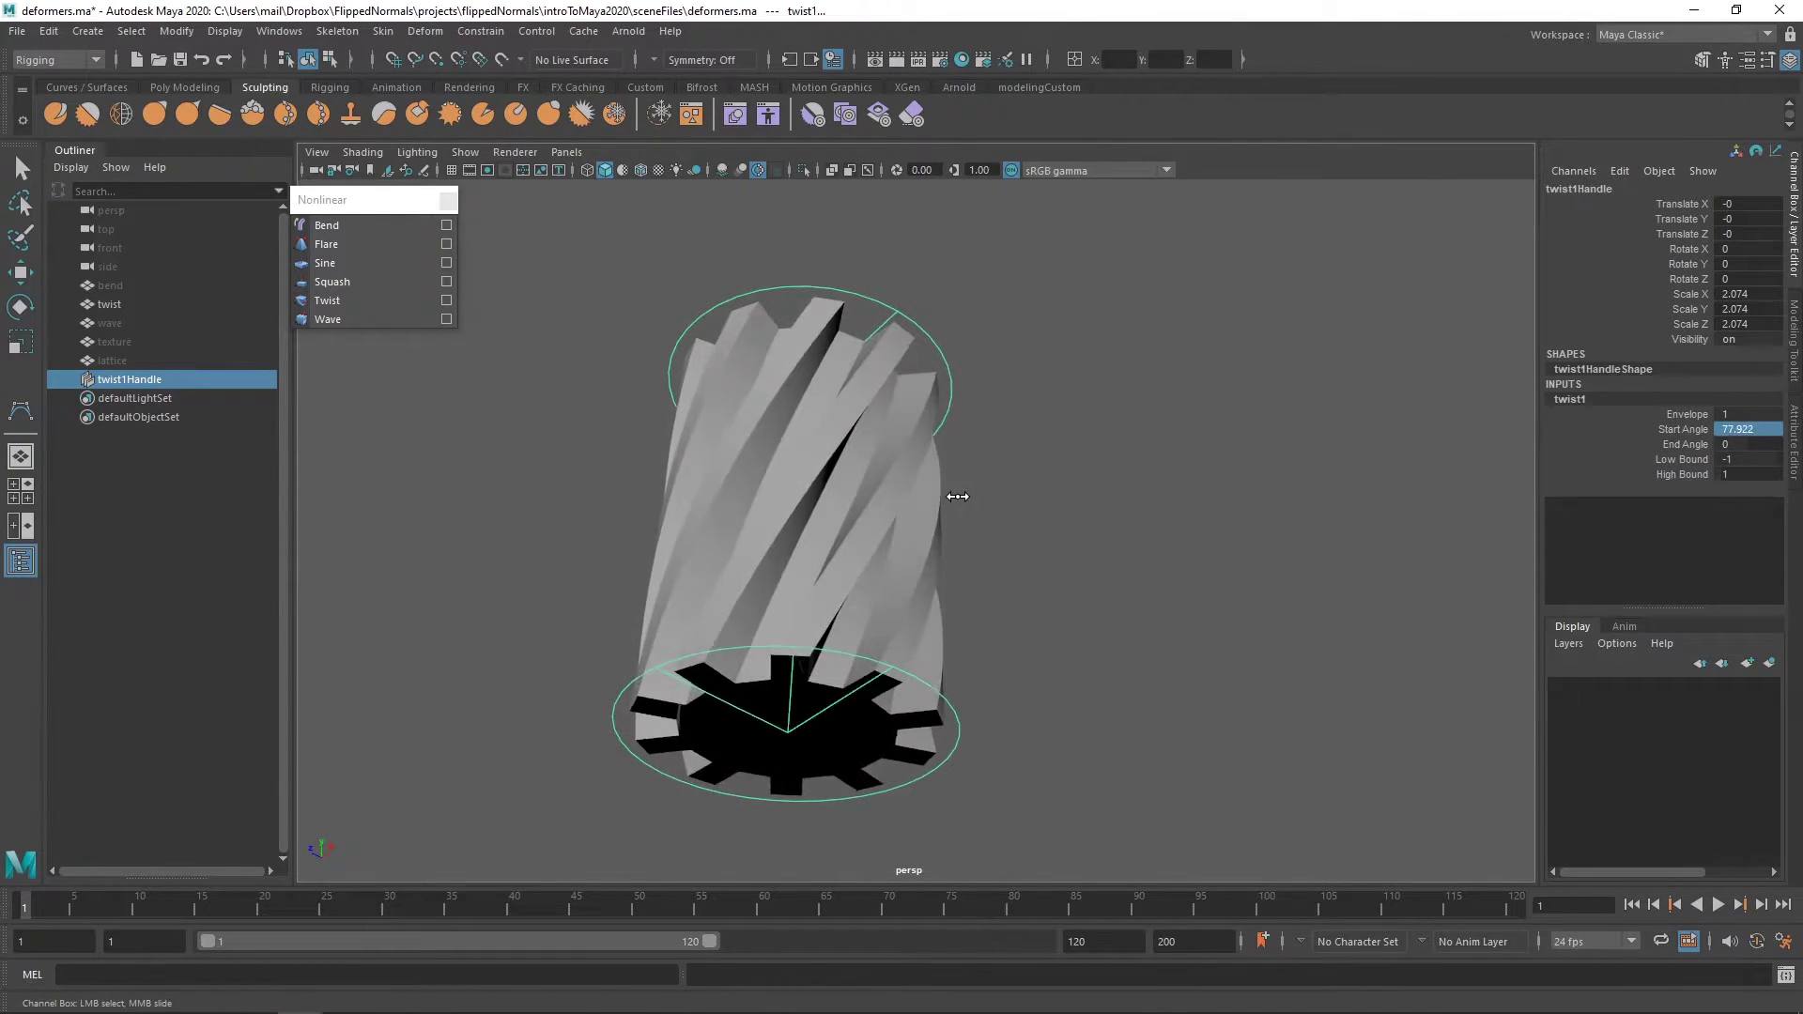
alt+drag(958, 498, 1004, 447)
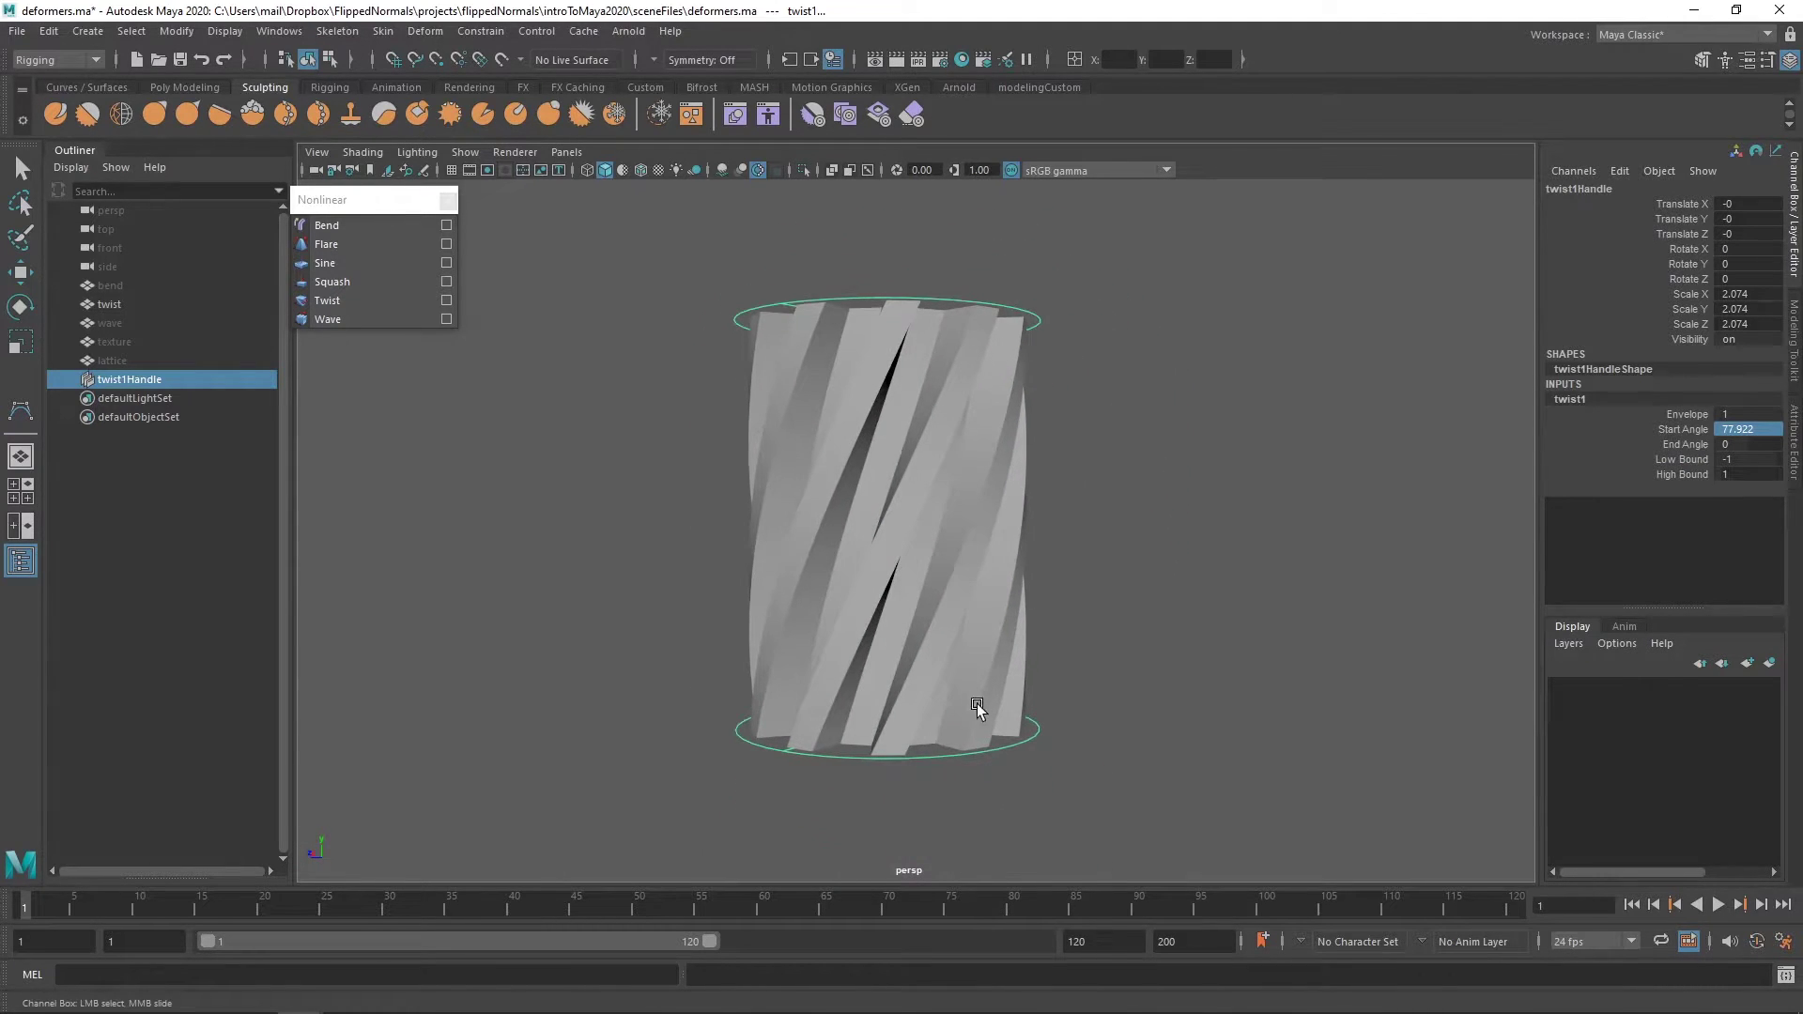
Step: Try rotating the twist handle freely and by 90 degrees in X, undoing each rotation
key(e)
alt+drag(954, 714, 857, 534)
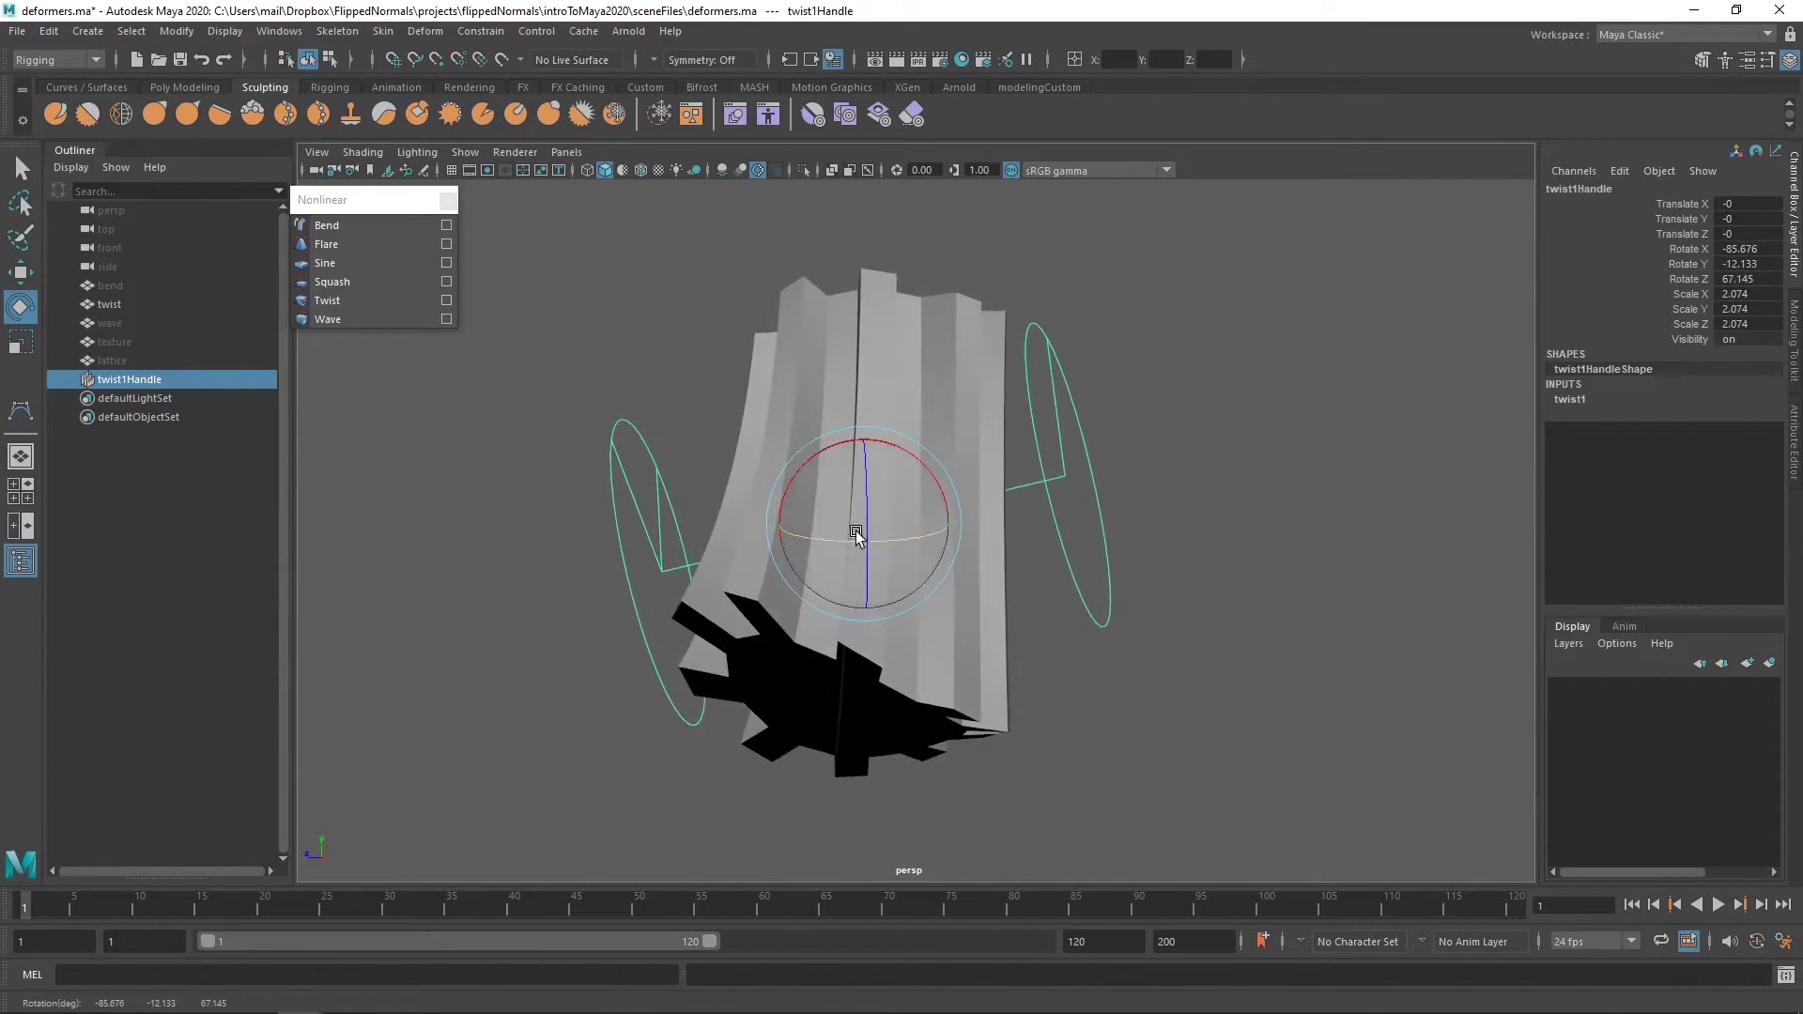
key(ctrl+z)
drag(923, 477, 813, 423)
alt+drag(968, 459, 789, 463)
key(ctrl+z)
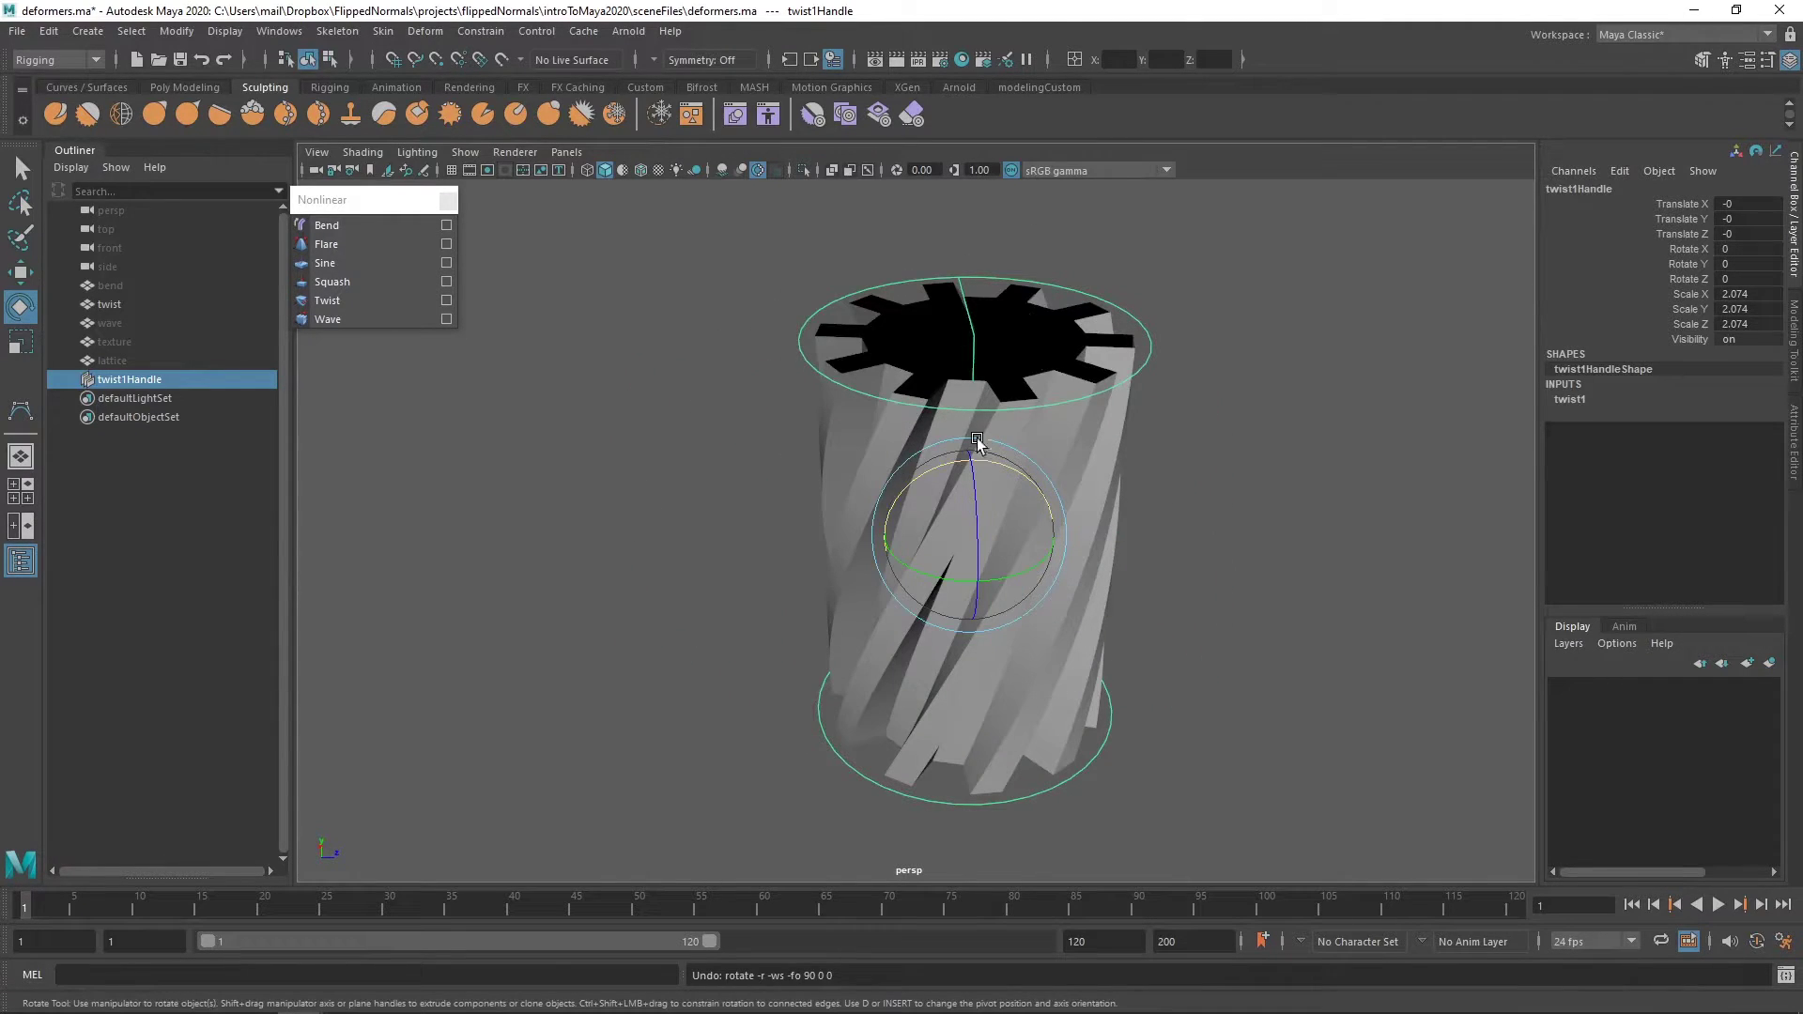
Step: Select the twisted cylinder mesh and expand the attributes of its twist1 input
click(1140, 409)
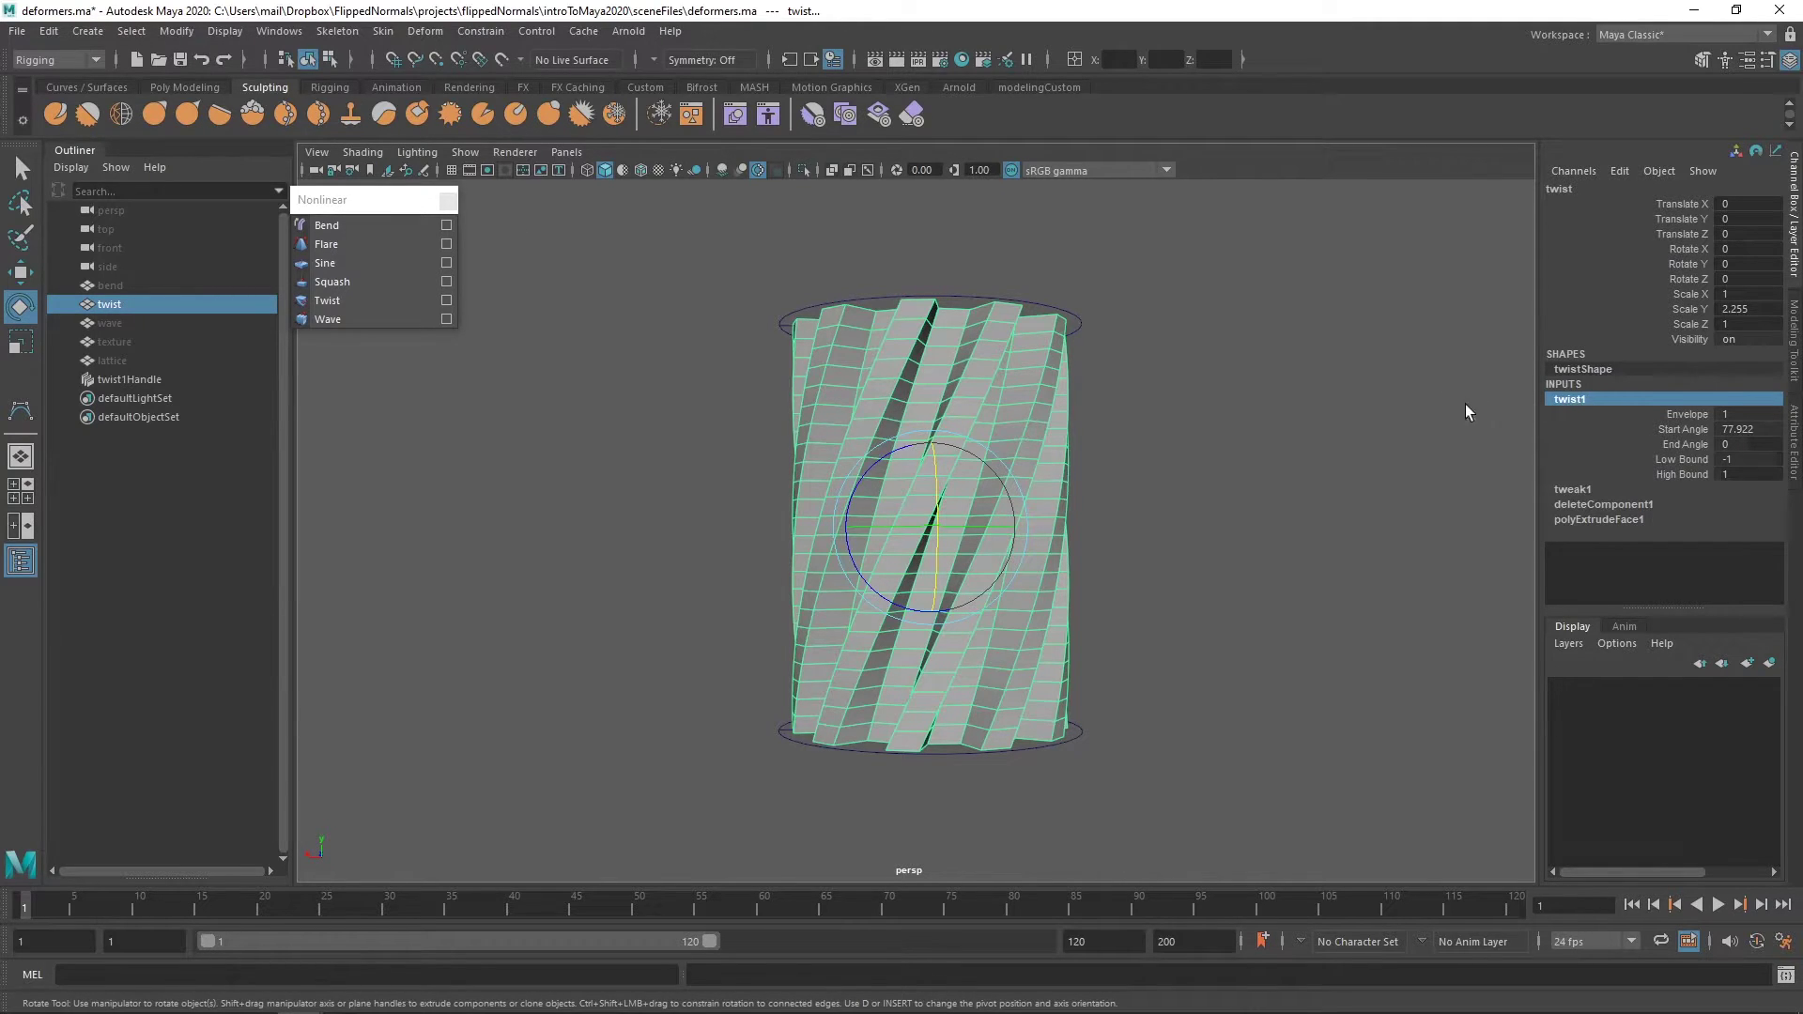
double_click(1582, 392)
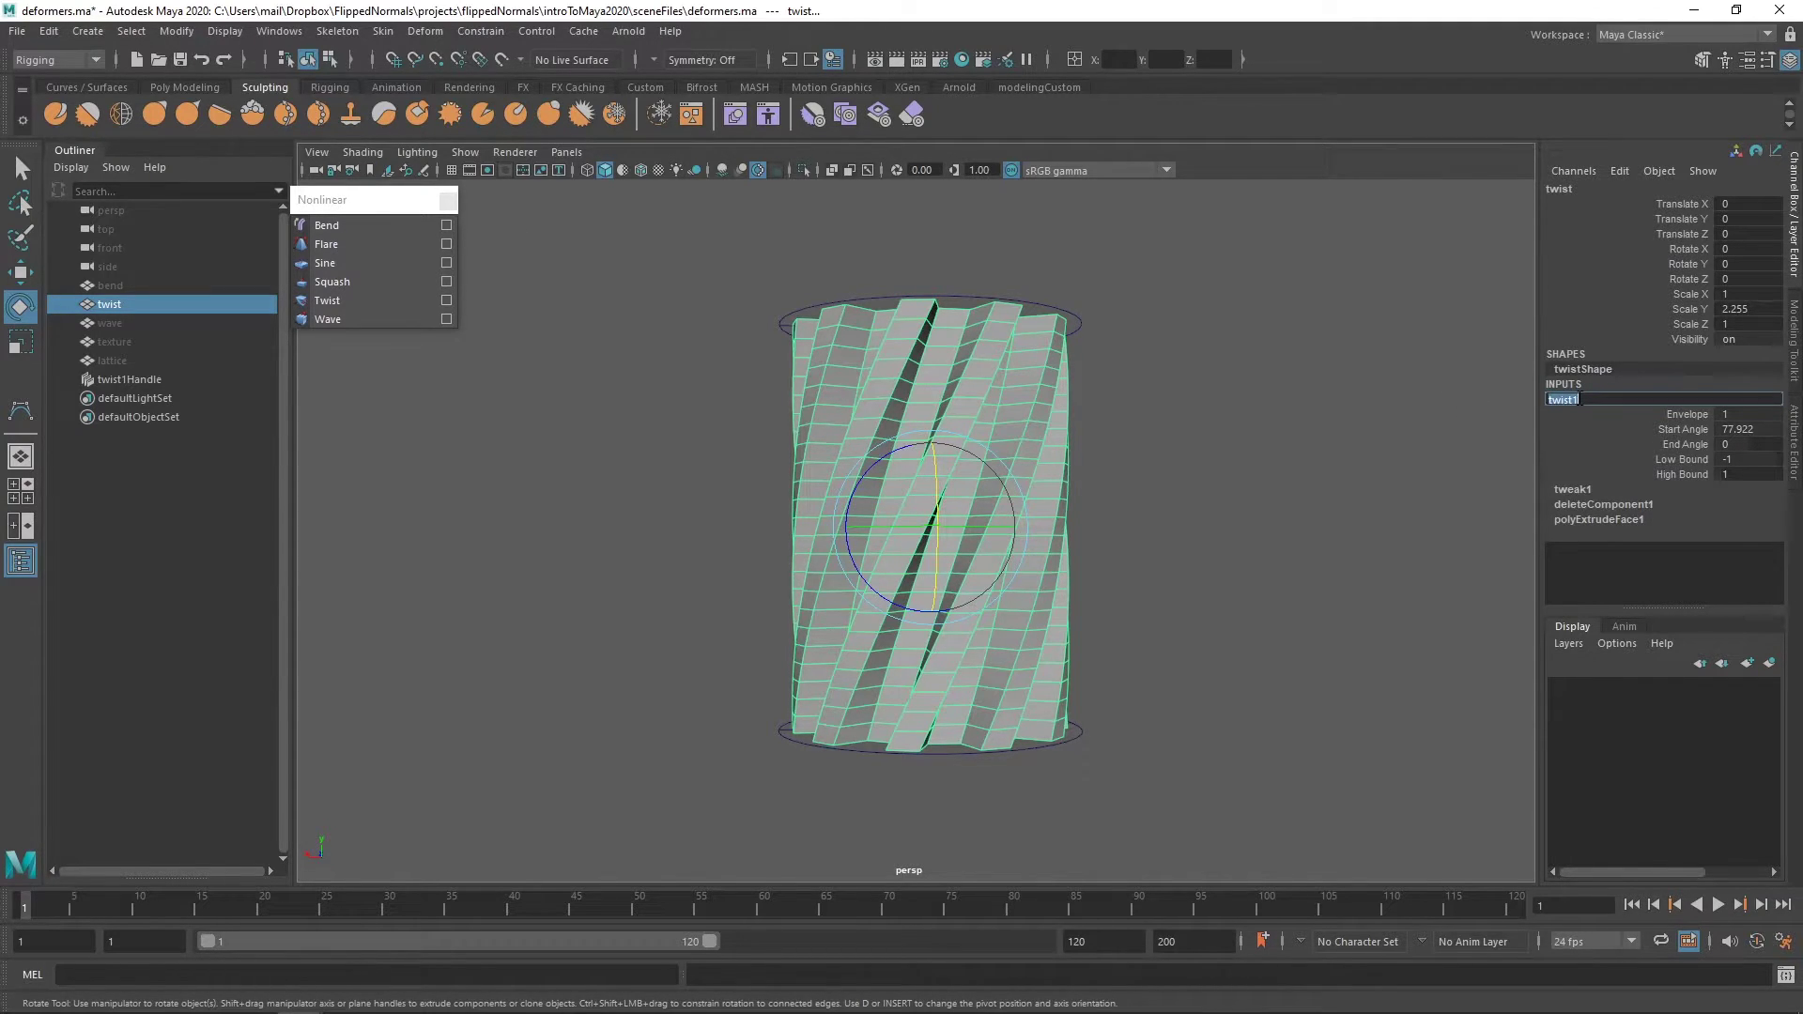
click(1161, 369)
click(1039, 396)
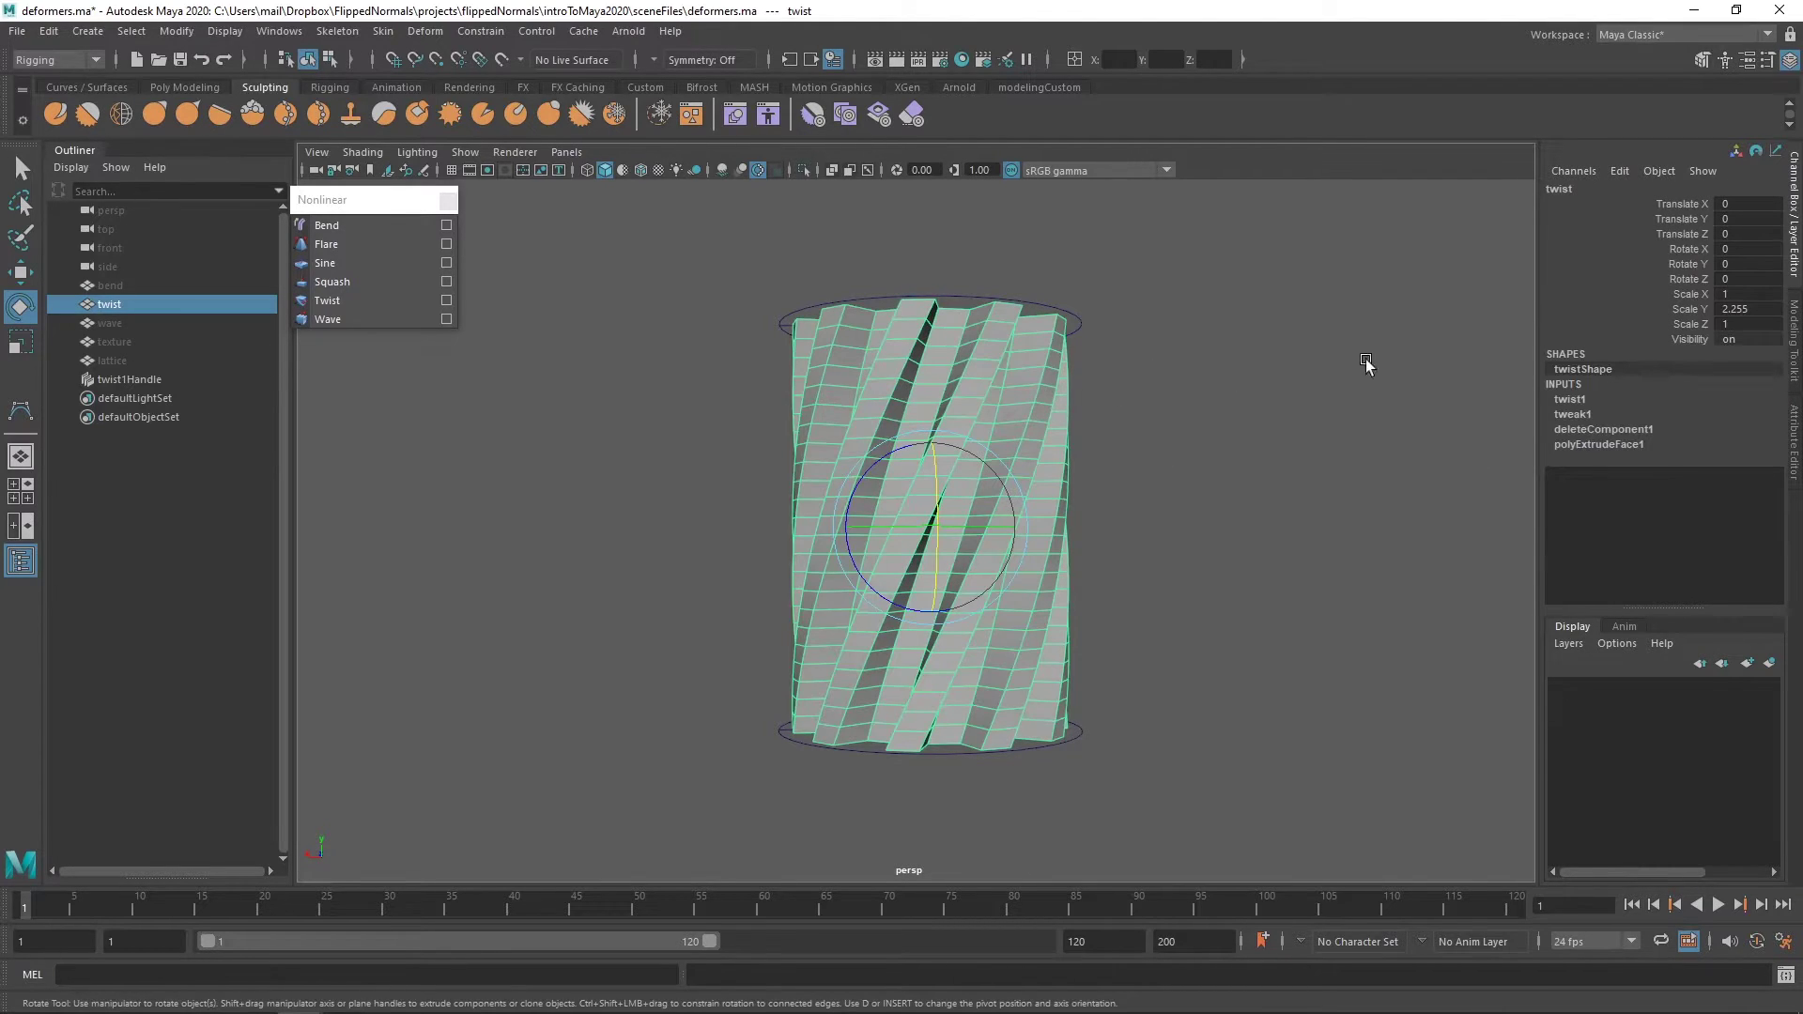
click(1582, 401)
Step: Increase the twist's Start Angle to about 144.4 and adjust its End Angle from the mesh's inputs
alt+drag(1185, 488, 1209, 517)
click(1683, 429)
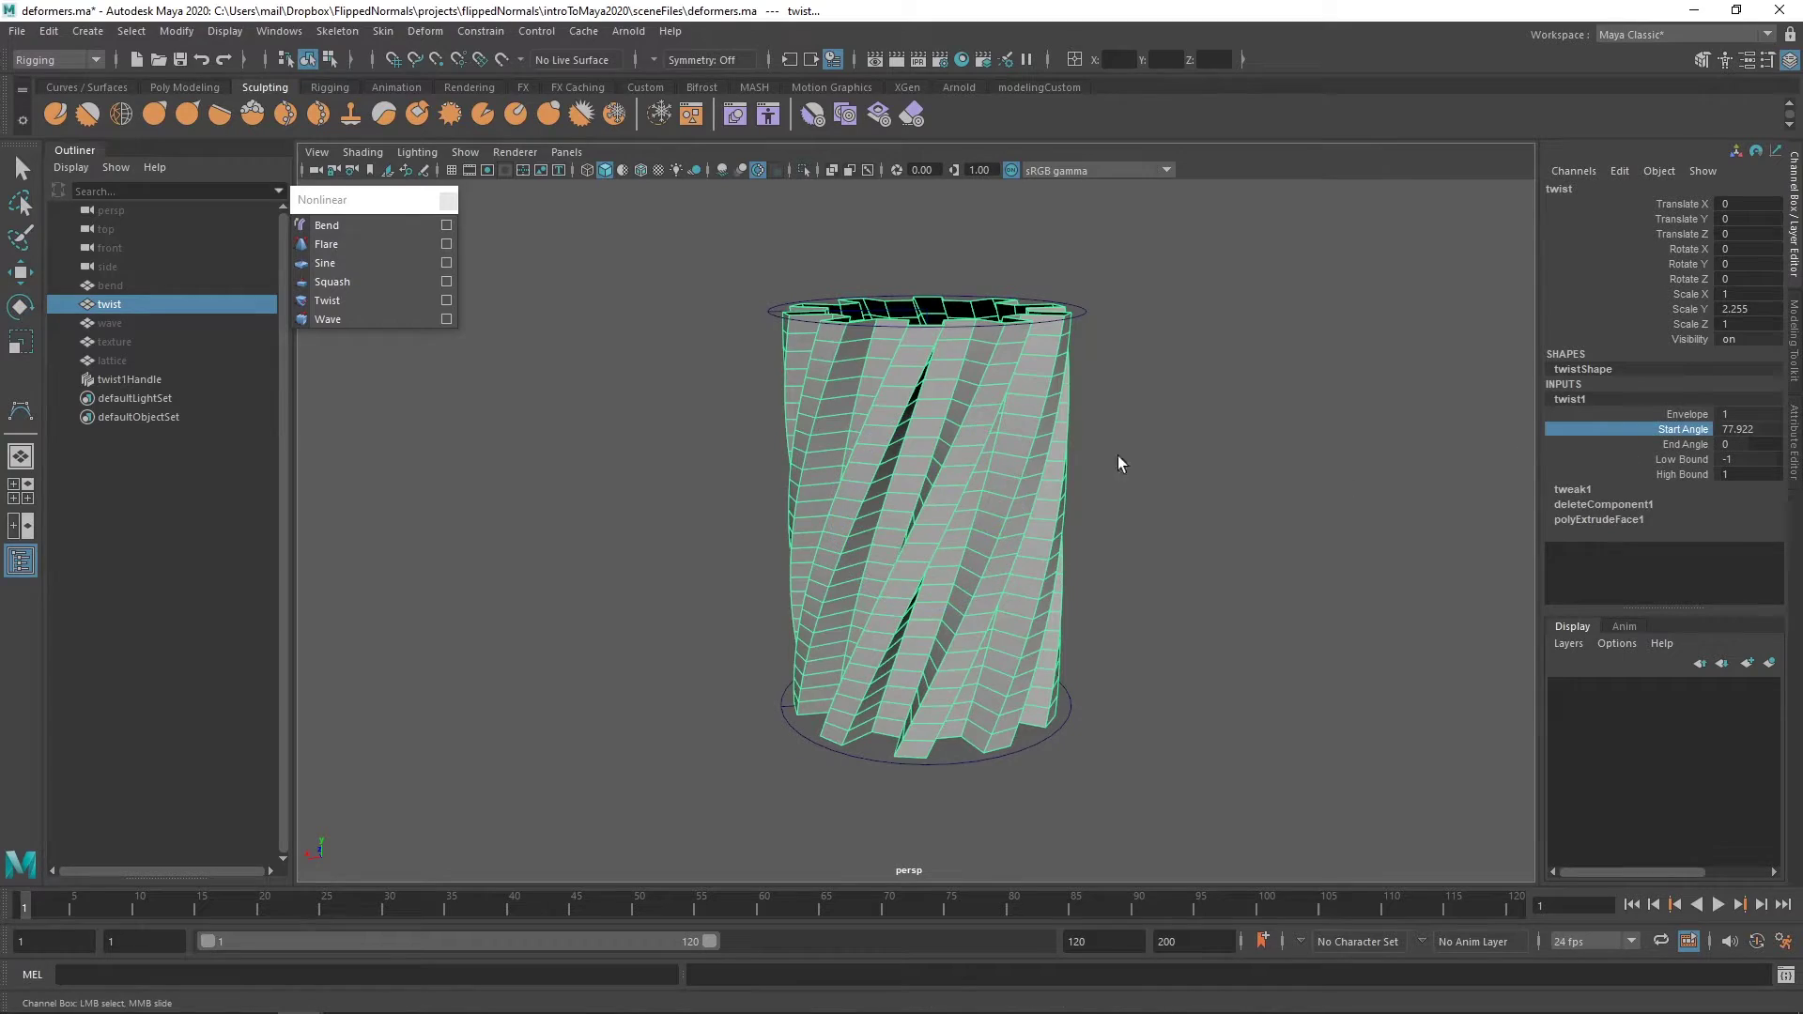
middle_drag(1118, 454, 1495, 406)
click(1681, 446)
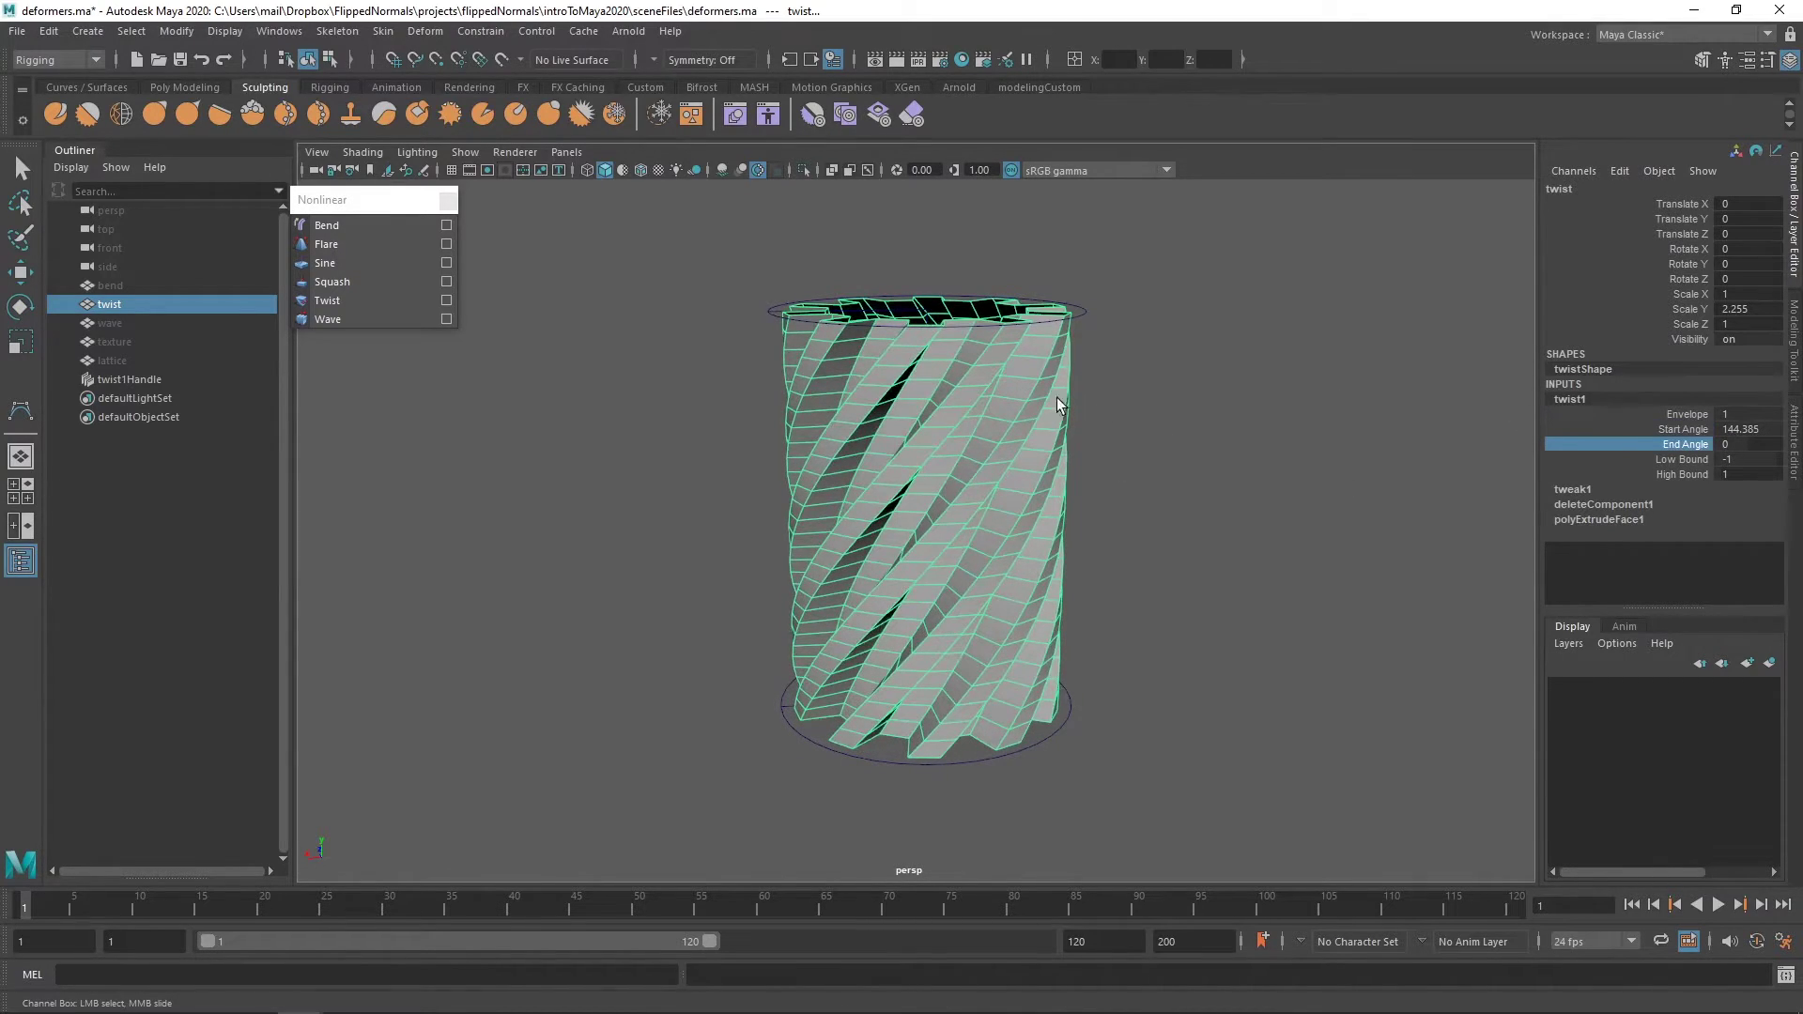
middle_drag(1056, 398, 1000, 408)
alt+drag(1000, 408, 430, 430)
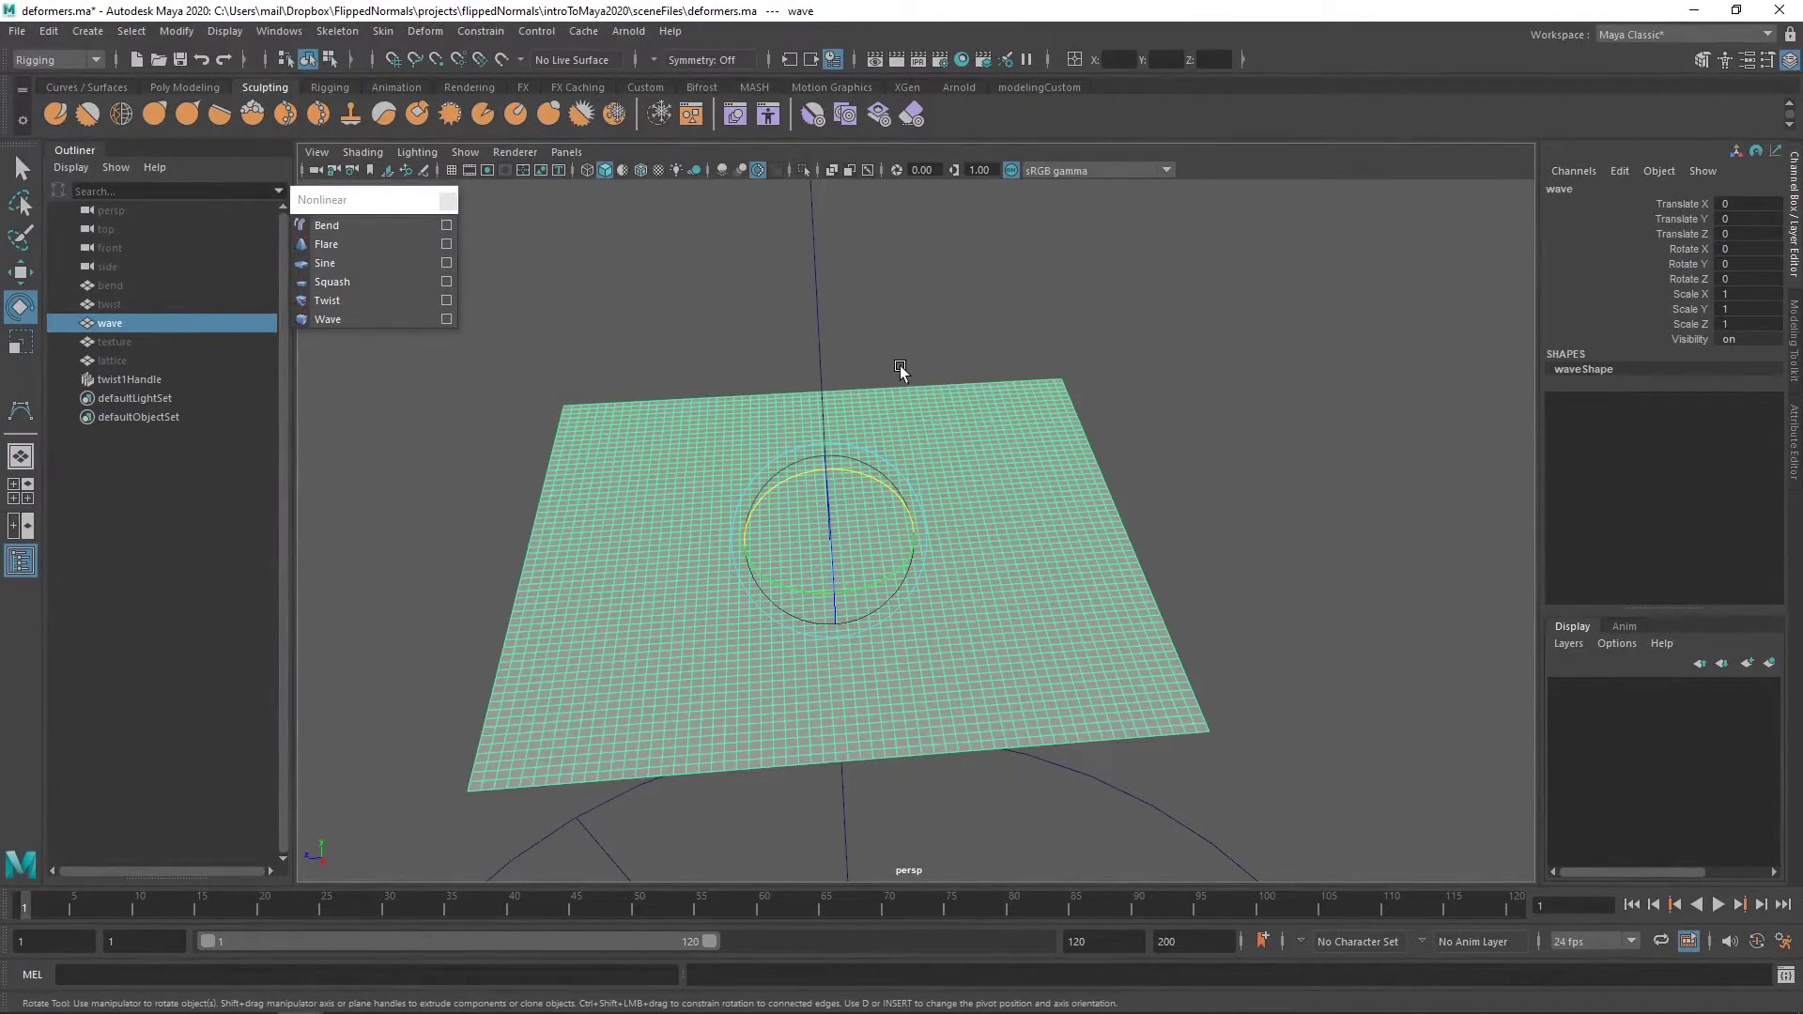
Step: Apply a nonlinear Wave deformer to the flat grid plane, with Wavelength 3.8 and Amplitude 0.5
click(350, 319)
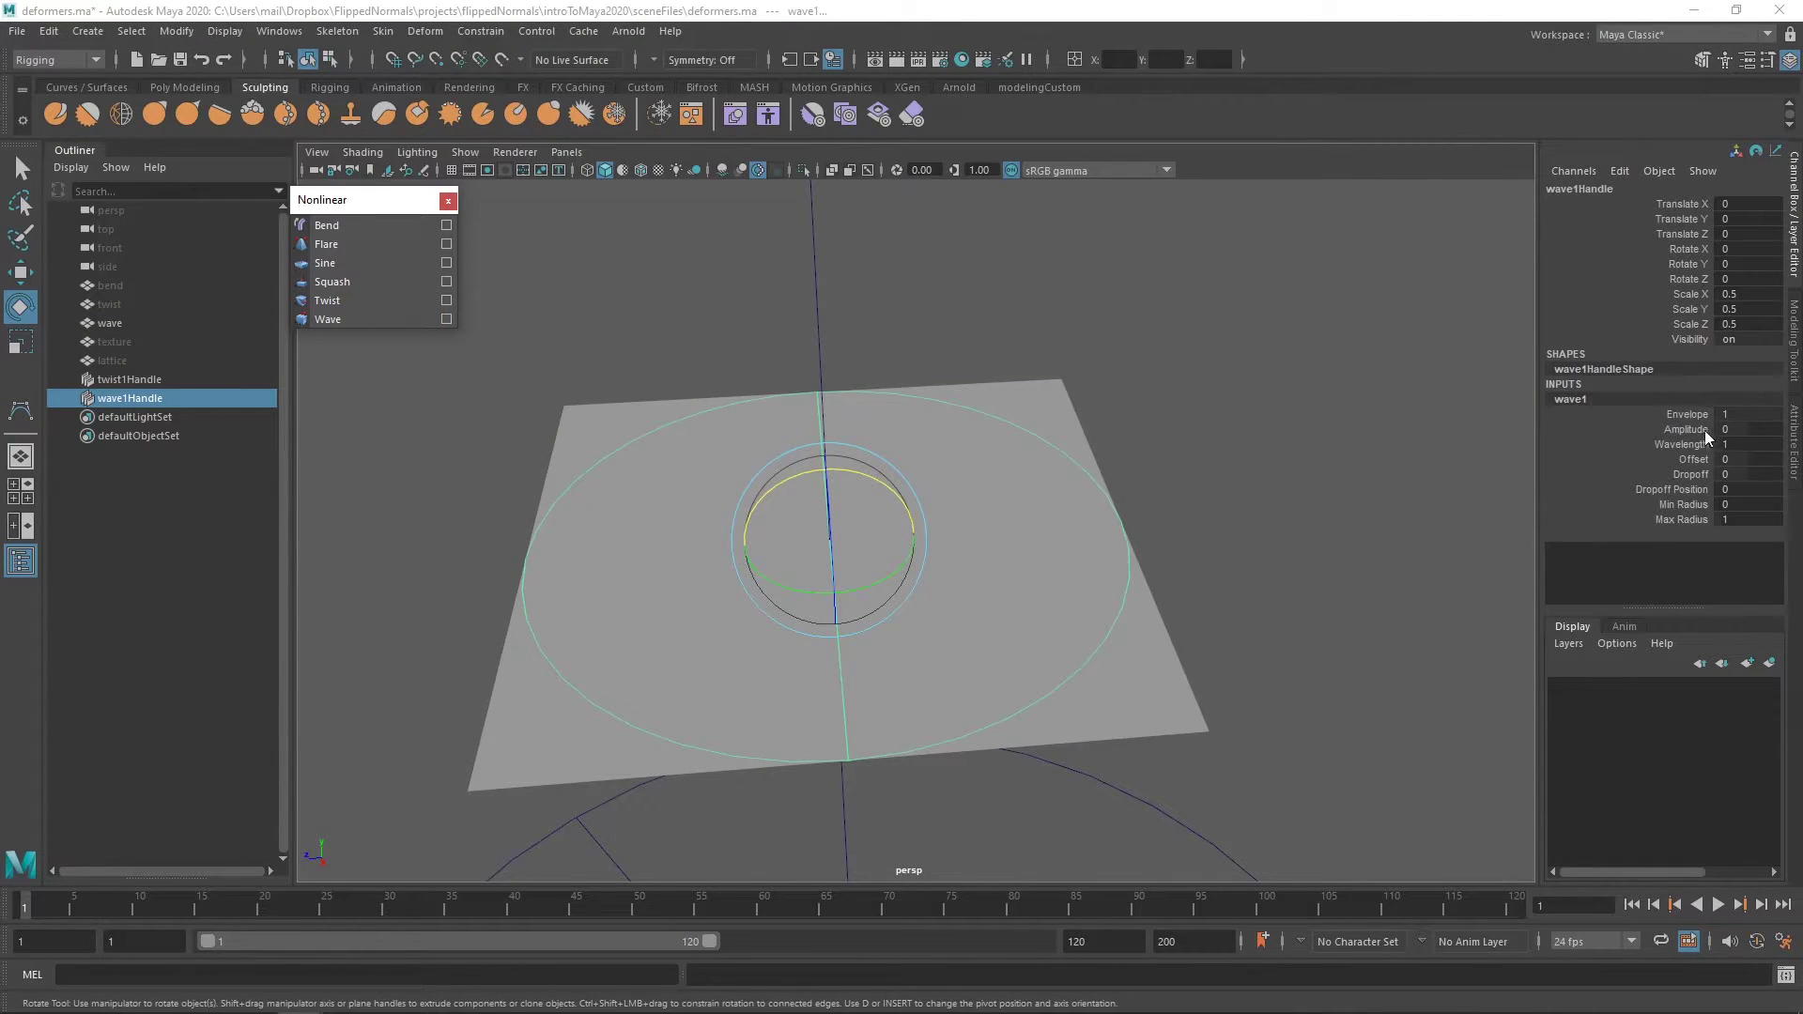
click(1677, 430)
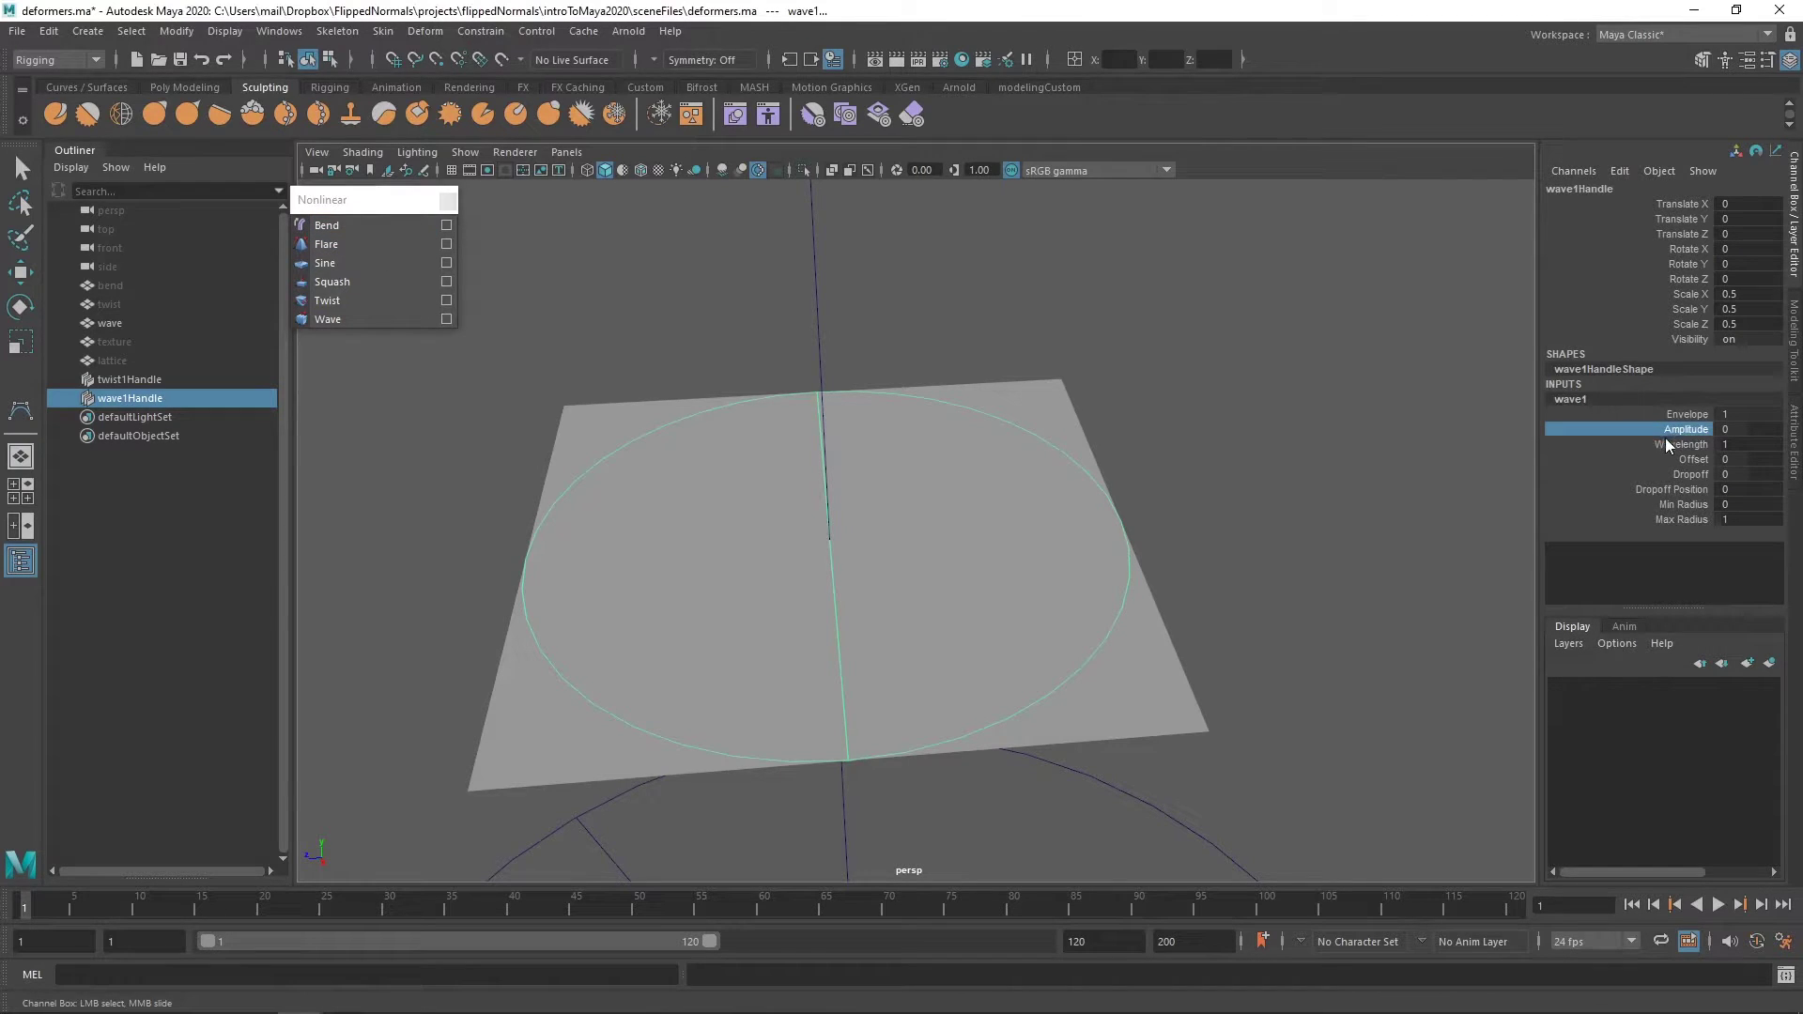
click(1679, 444)
mouse_move(956, 403)
middle_down()
mouse_move(1239, 369)
mouse_move(962, 399)
middle_up()
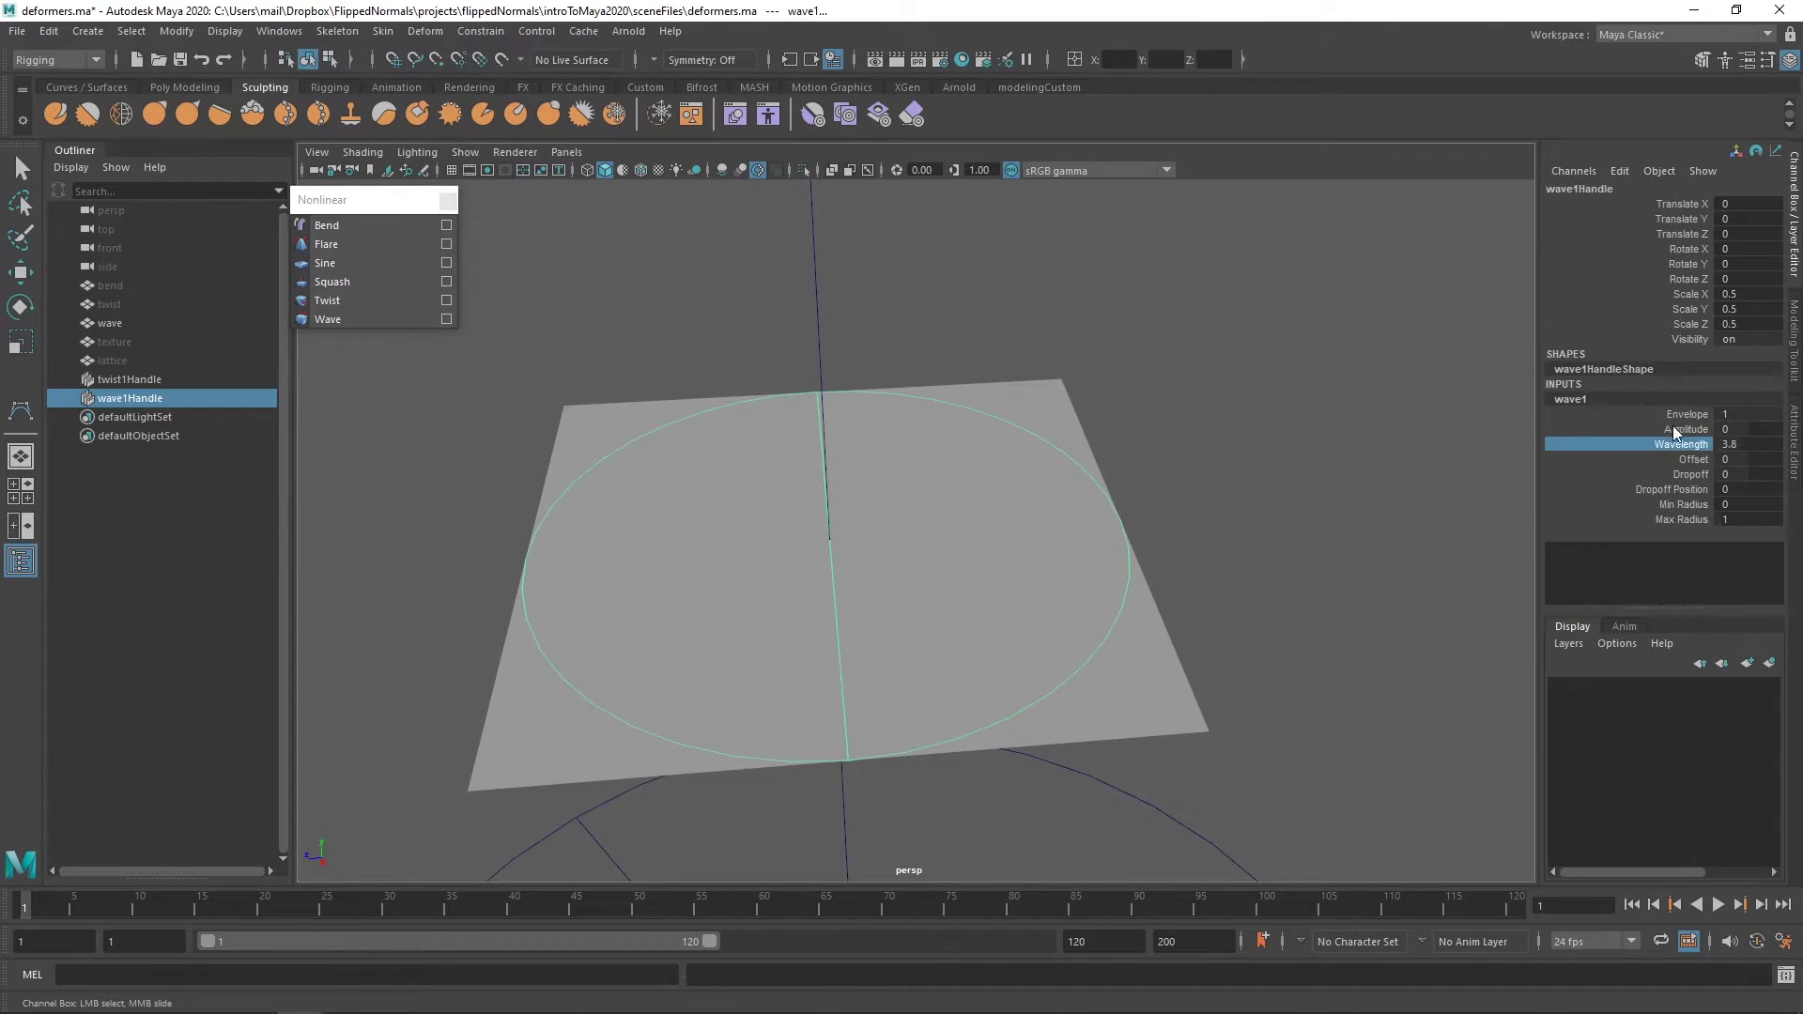
middle_drag(1179, 408, 1196, 410)
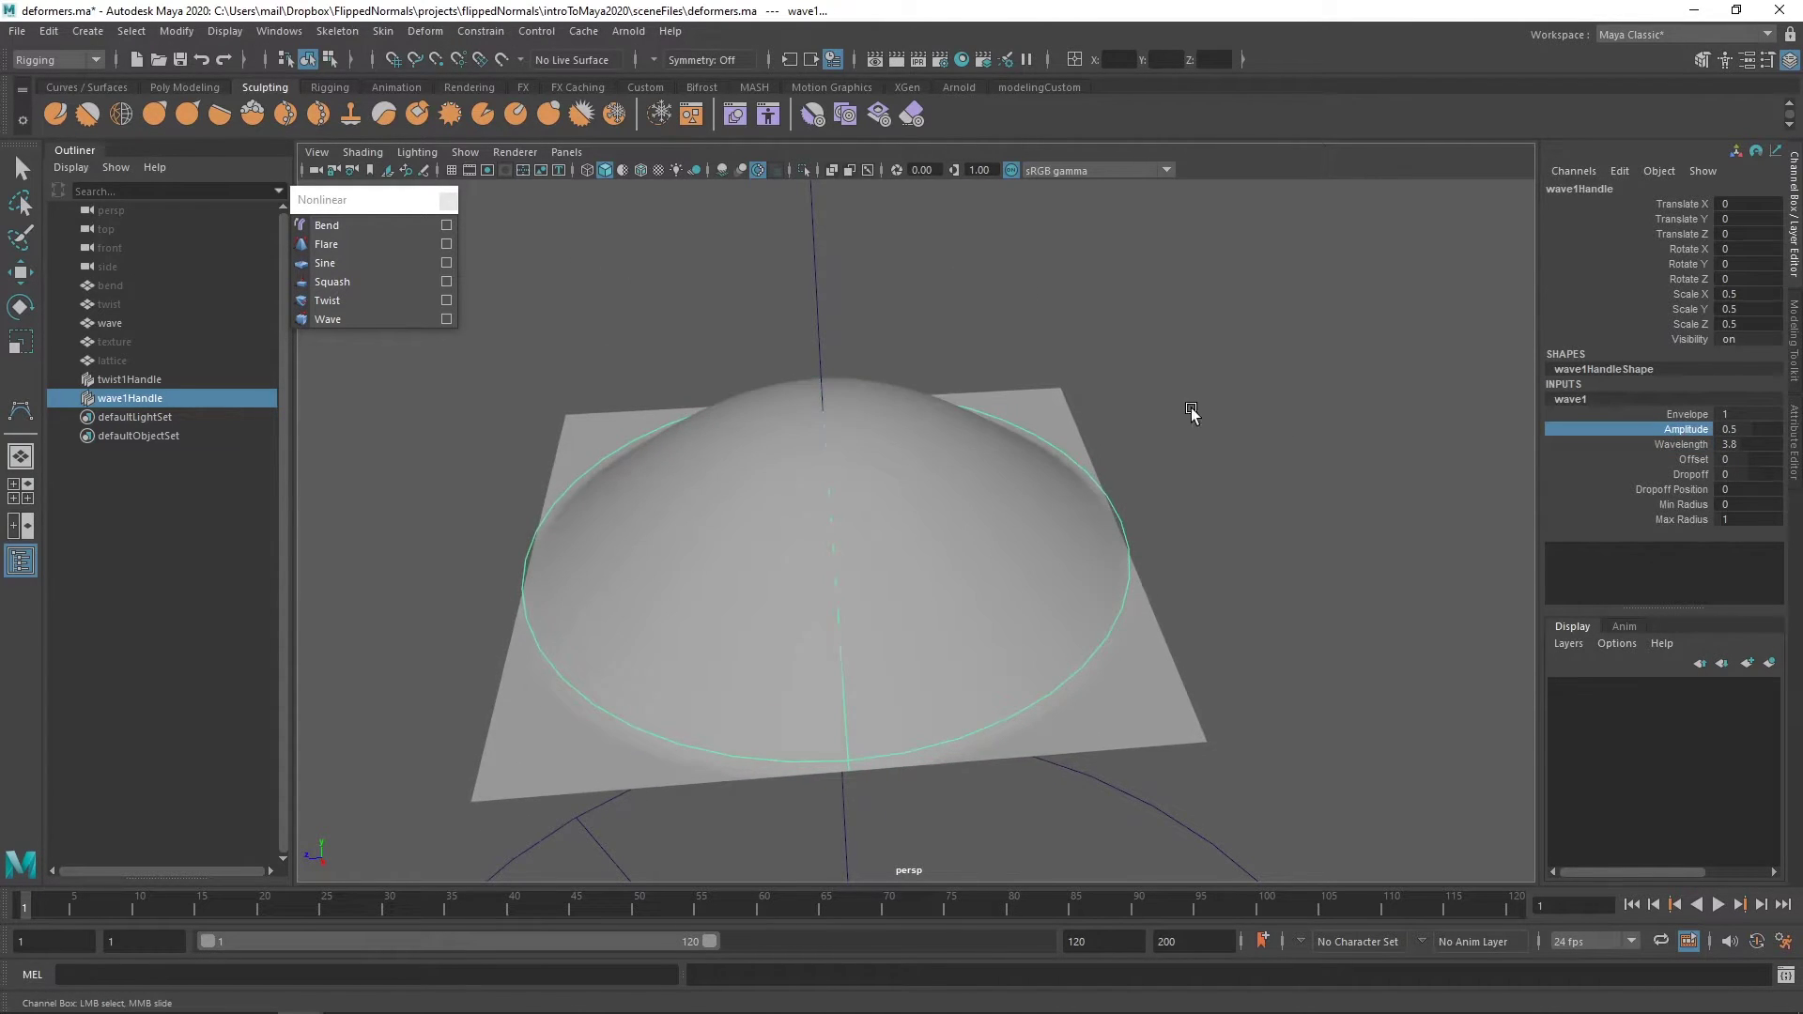
alt+drag(1195, 410, 1142, 385)
Step: Reduce the wave deformer's Wavelength to 0.53 and its Amplitude to 0.1 to form concentric ripples
click(1672, 443)
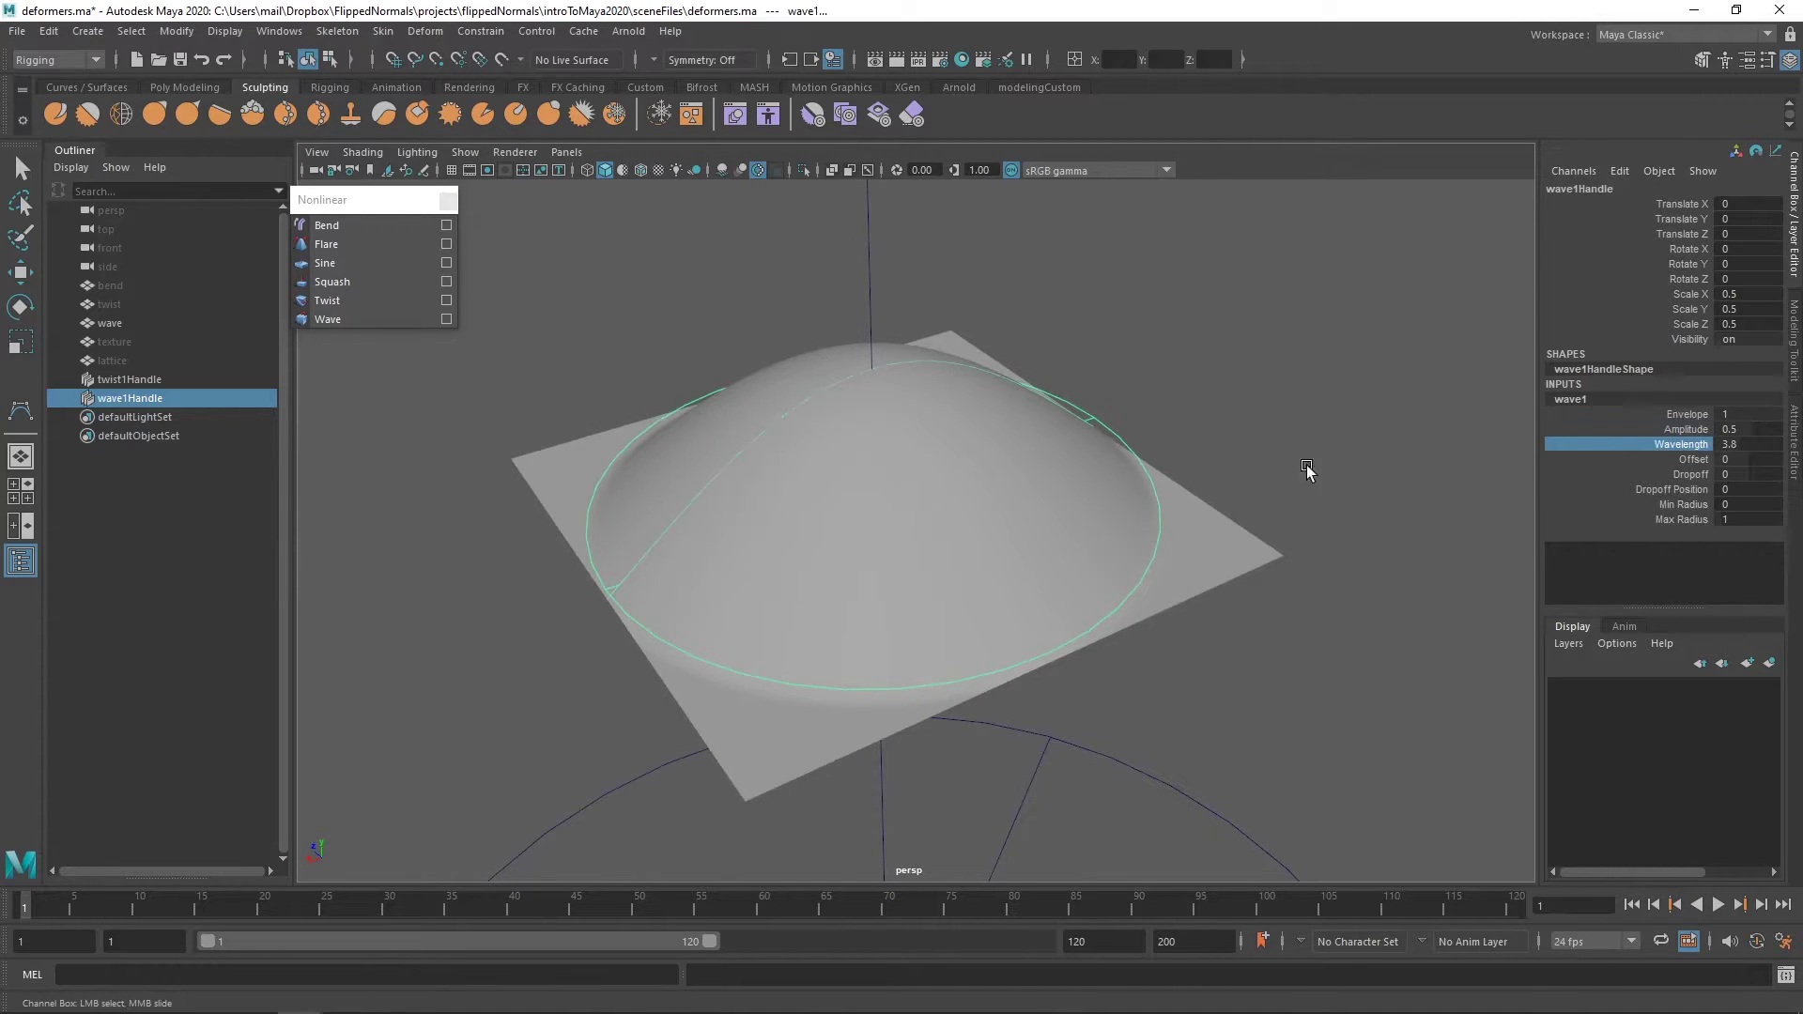
middle_drag(1309, 470, 873, 505)
middle_drag(1082, 490, 1152, 481)
click(1671, 428)
middle_drag(1305, 410, 1242, 409)
alt+drag(1242, 408, 1193, 392)
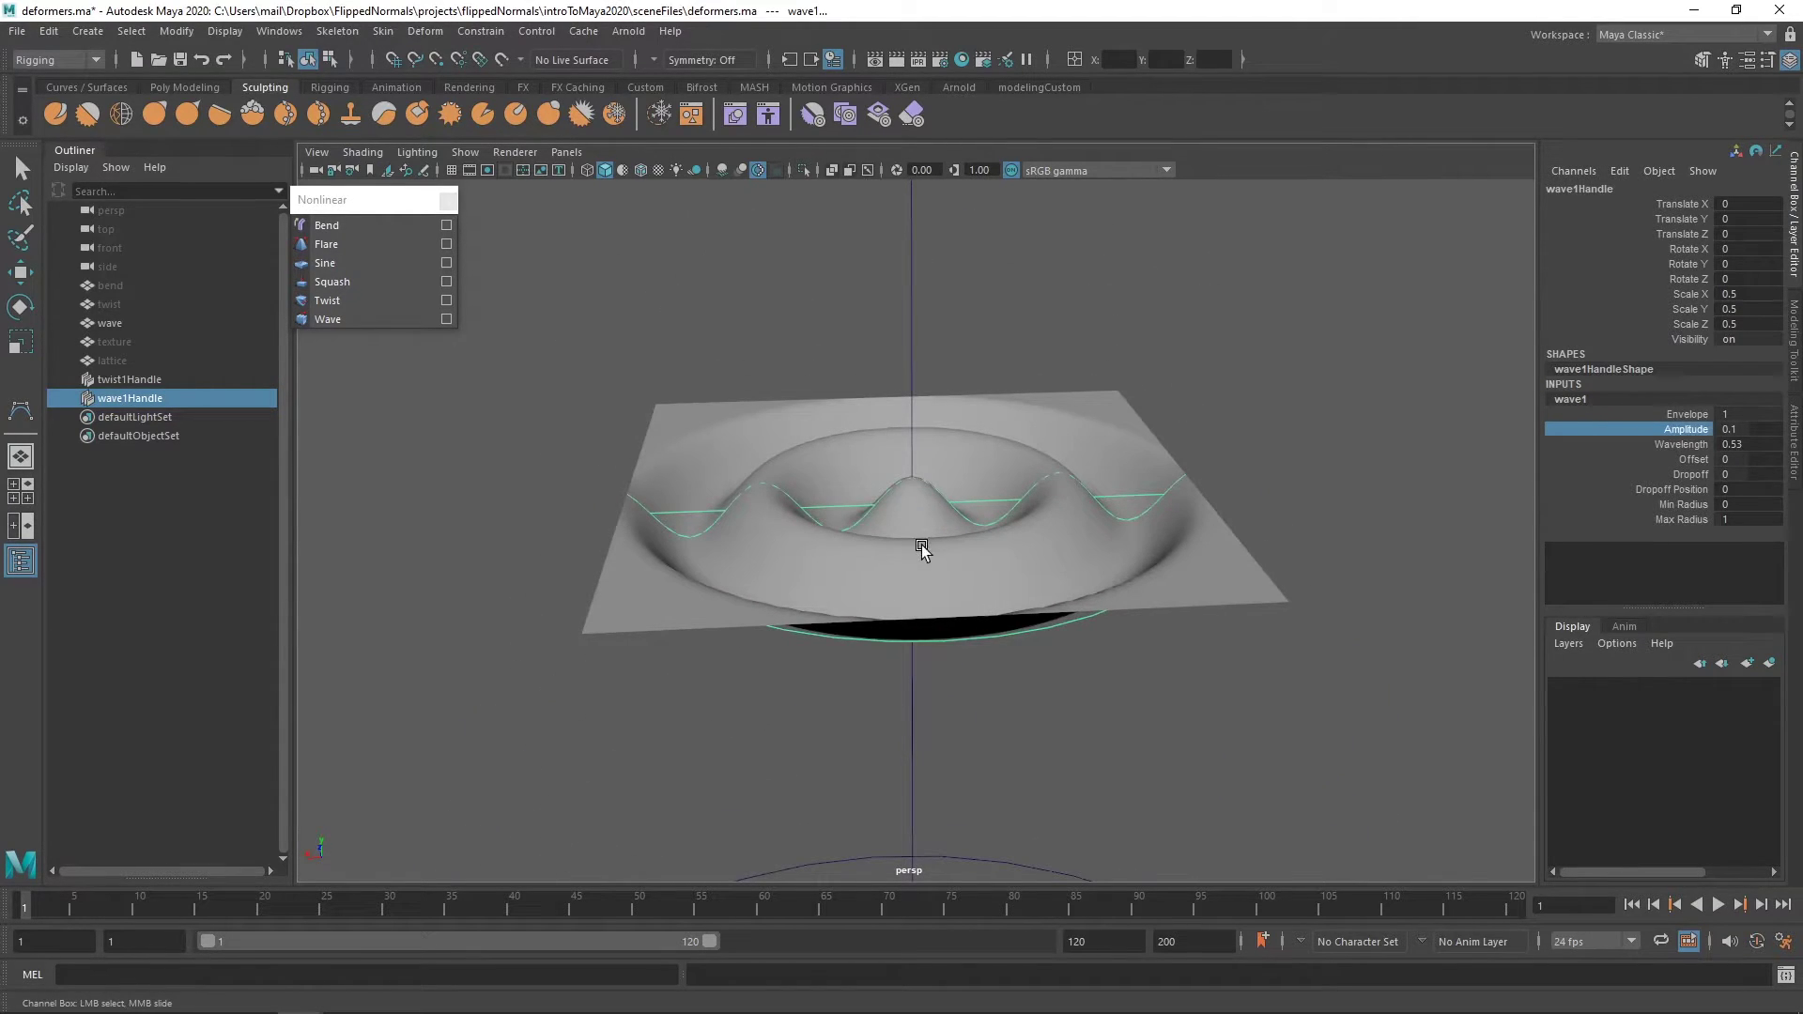
Step: Lower the wave deformer's Wavelength to 0.45 for tighter ripples
alt+drag(947, 421, 962, 326)
alt+drag(926, 491, 916, 497)
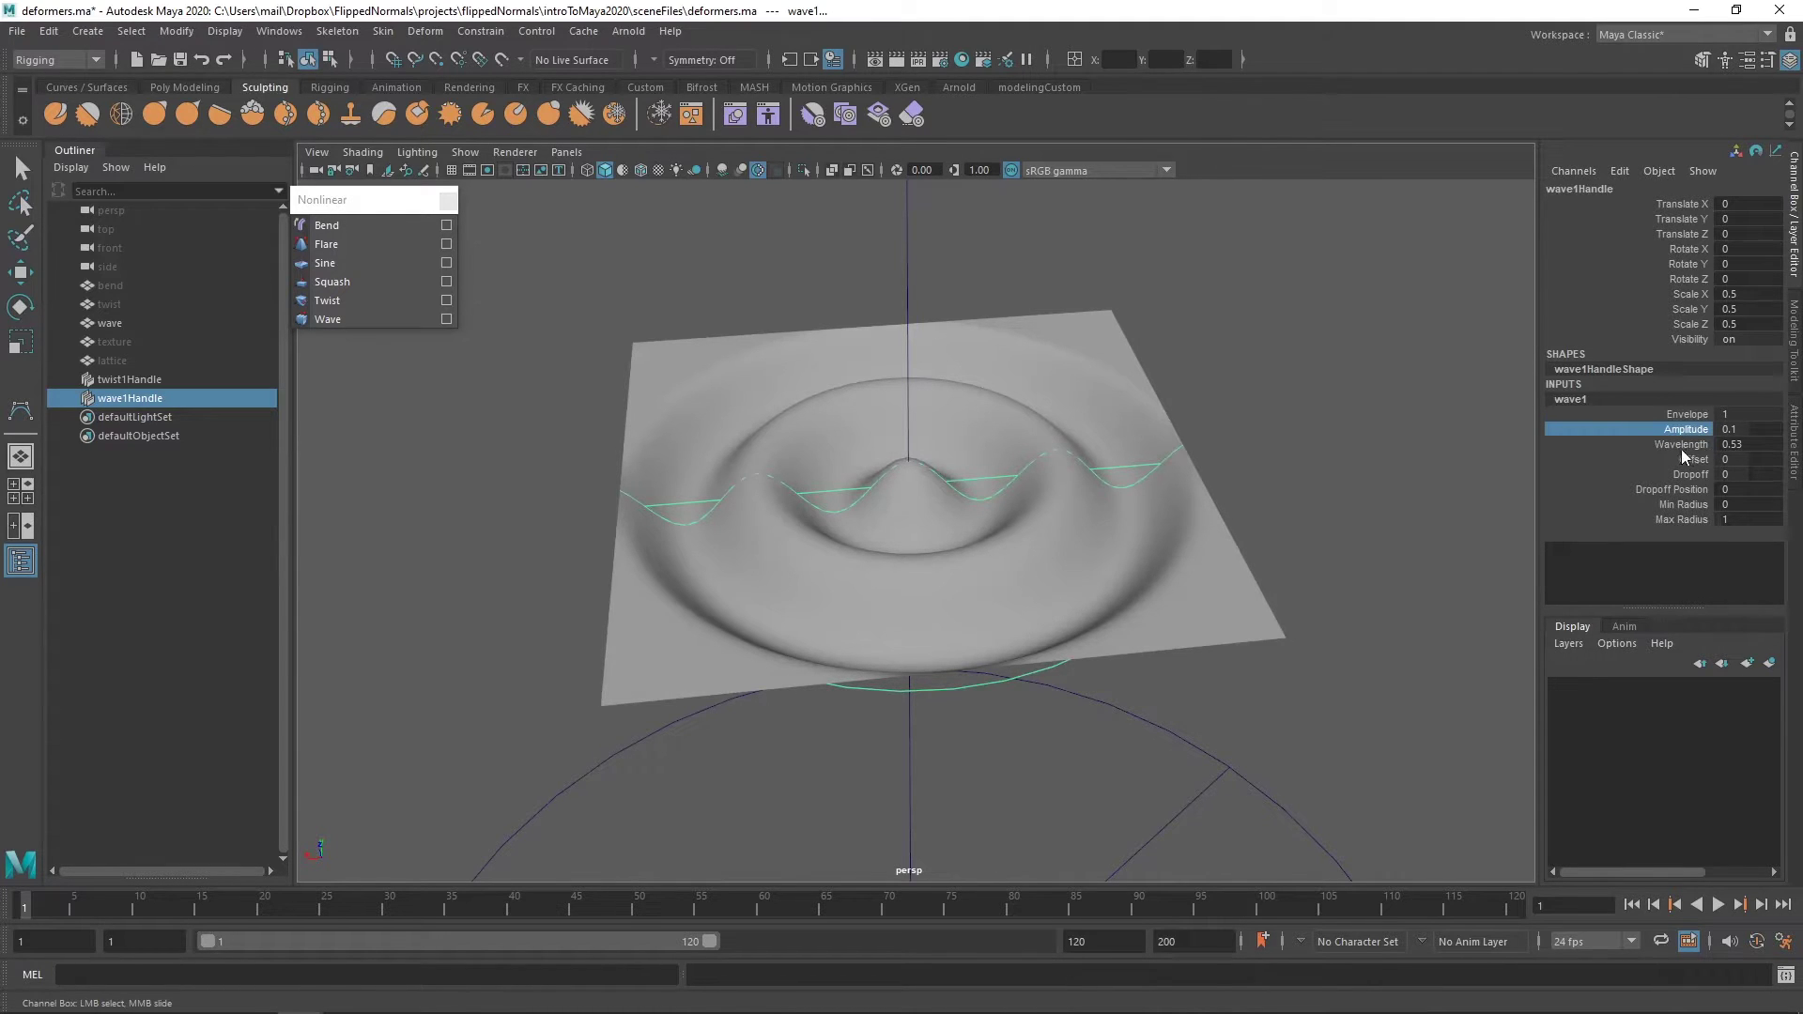
mouse_move(1205, 444)
middle_down()
mouse_move(1171, 426)
mouse_move(1301, 433)
mouse_move(1136, 416)
mouse_move(1195, 419)
middle_up()
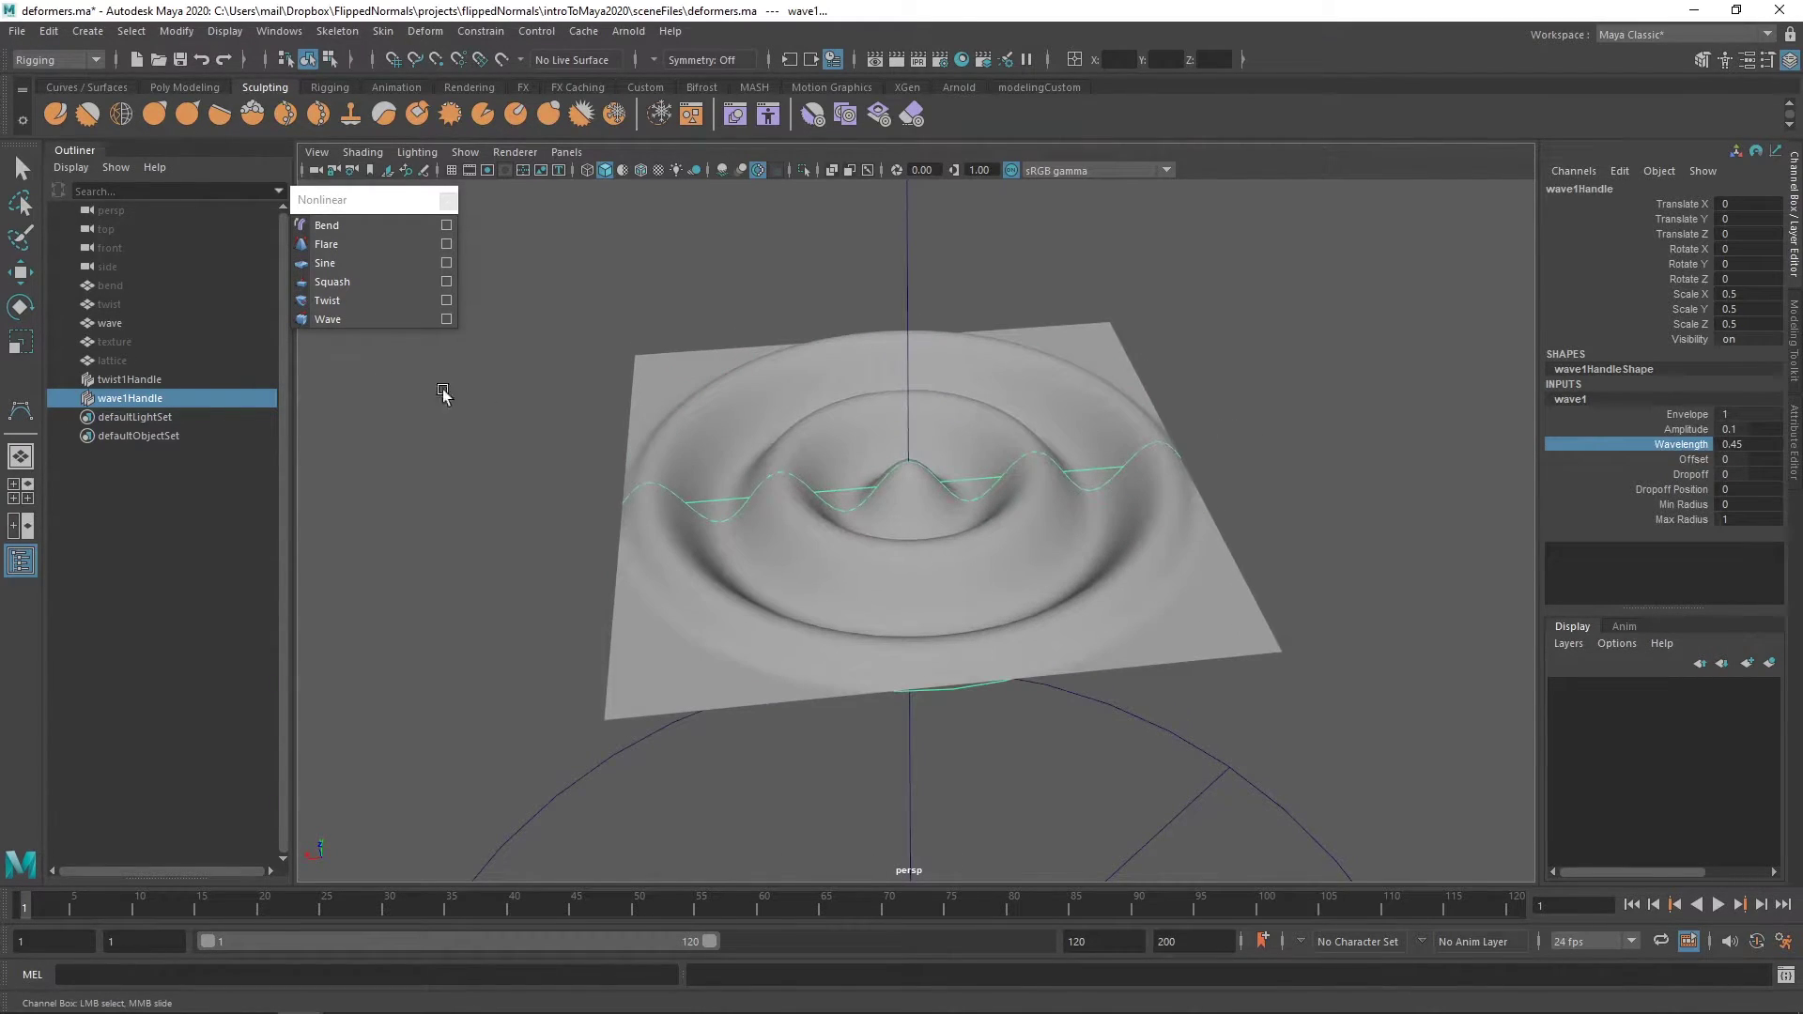
Step: Delete both the twist and wave deformer handles from the scene
click(186, 380)
shift+click(172, 398)
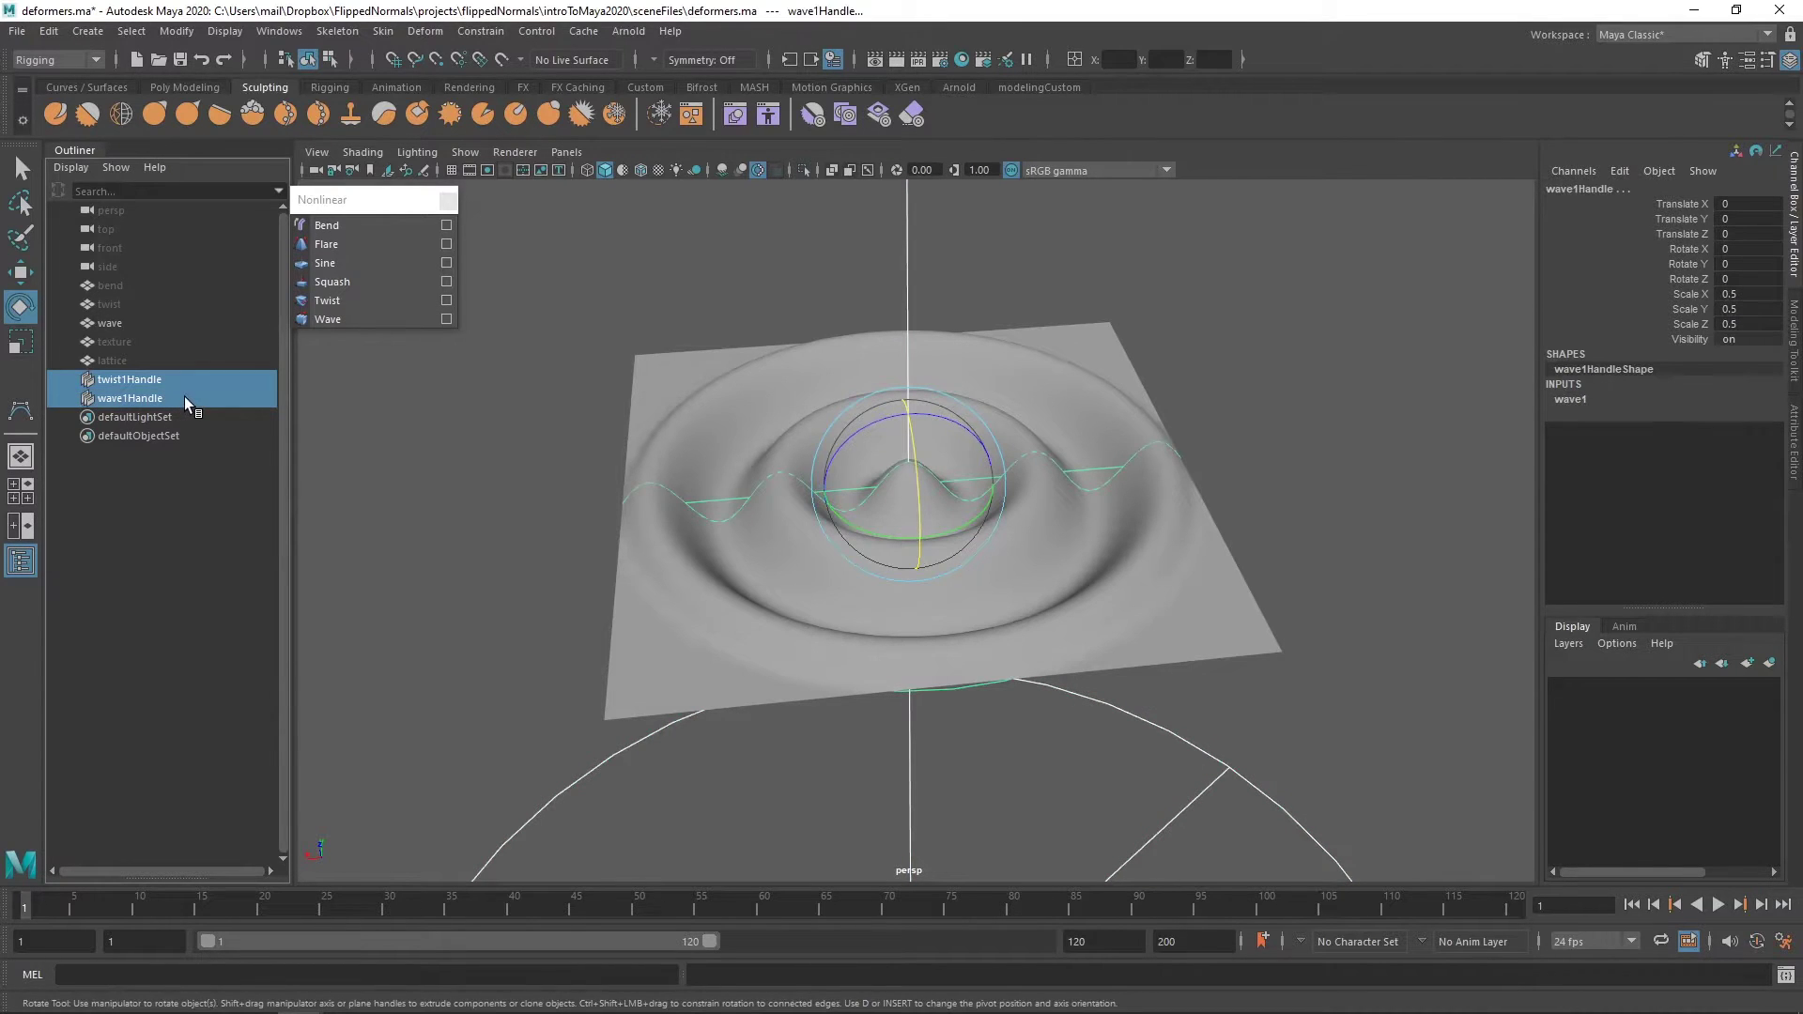
key(Delete)
Step: Hide the wave plane, unhide the texture sphere and frame it in the view
click(188, 324)
key(h)
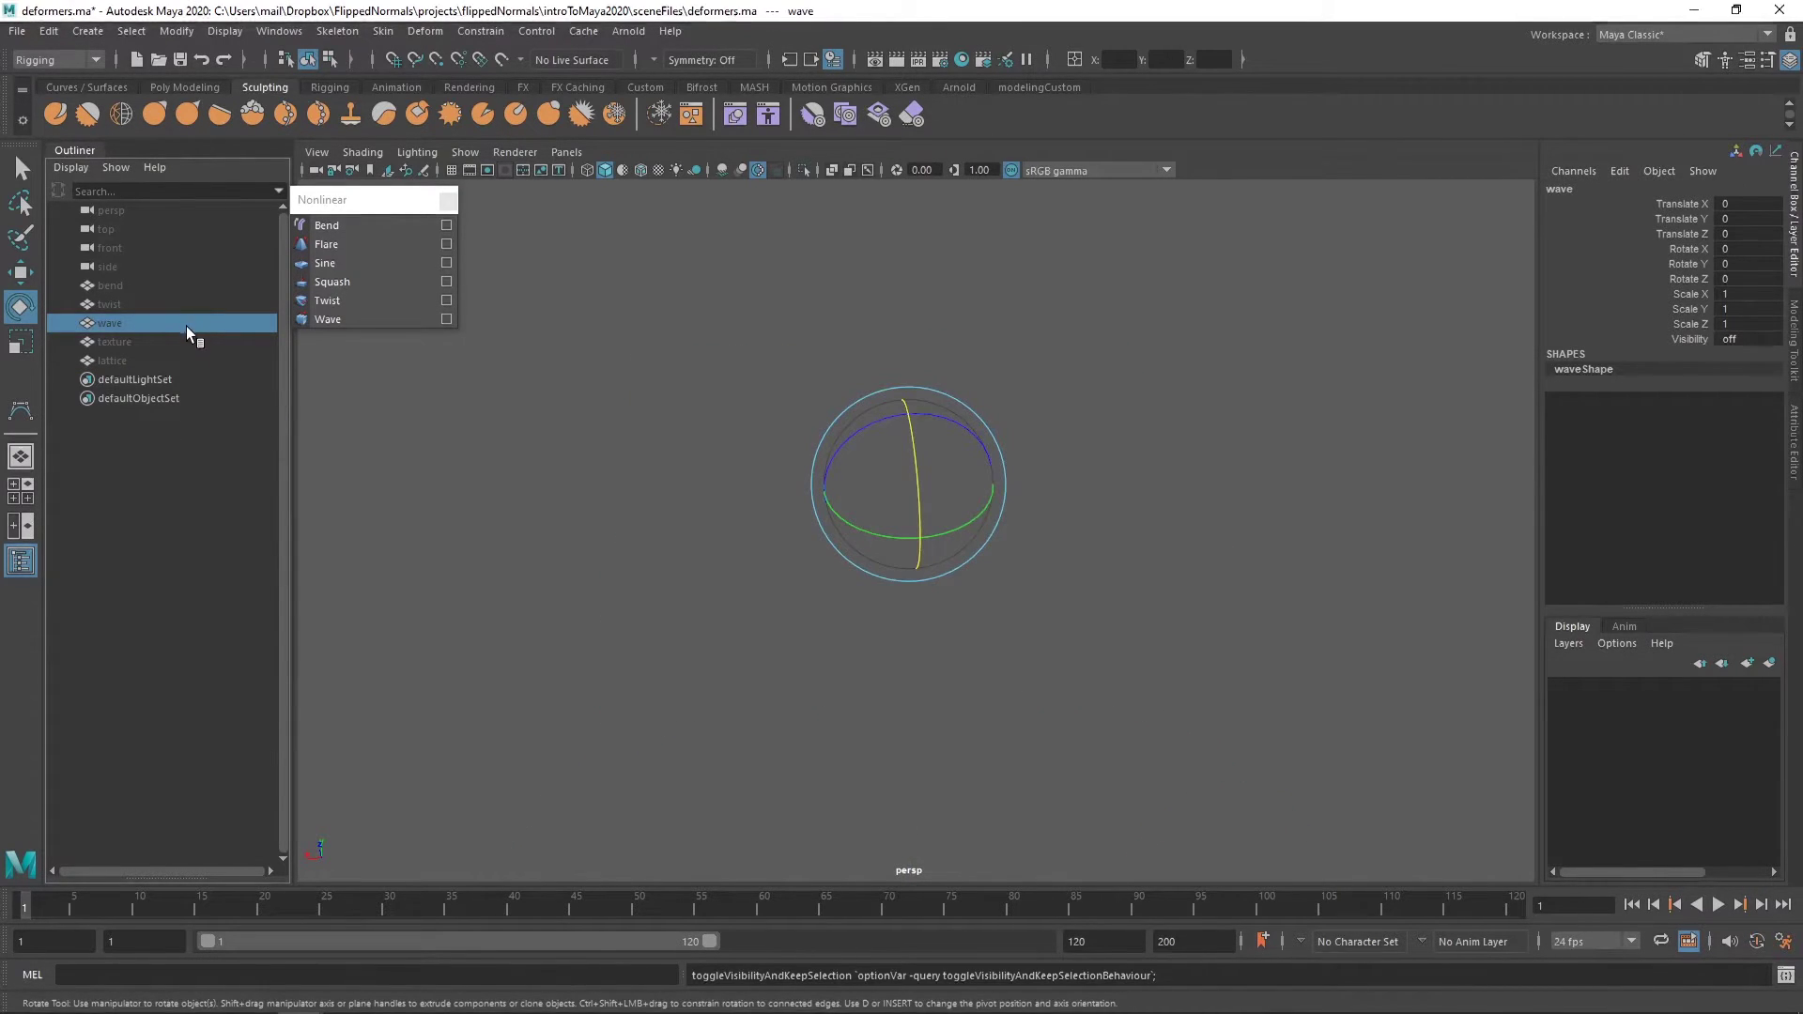
click(172, 344)
key(h)
key(f)
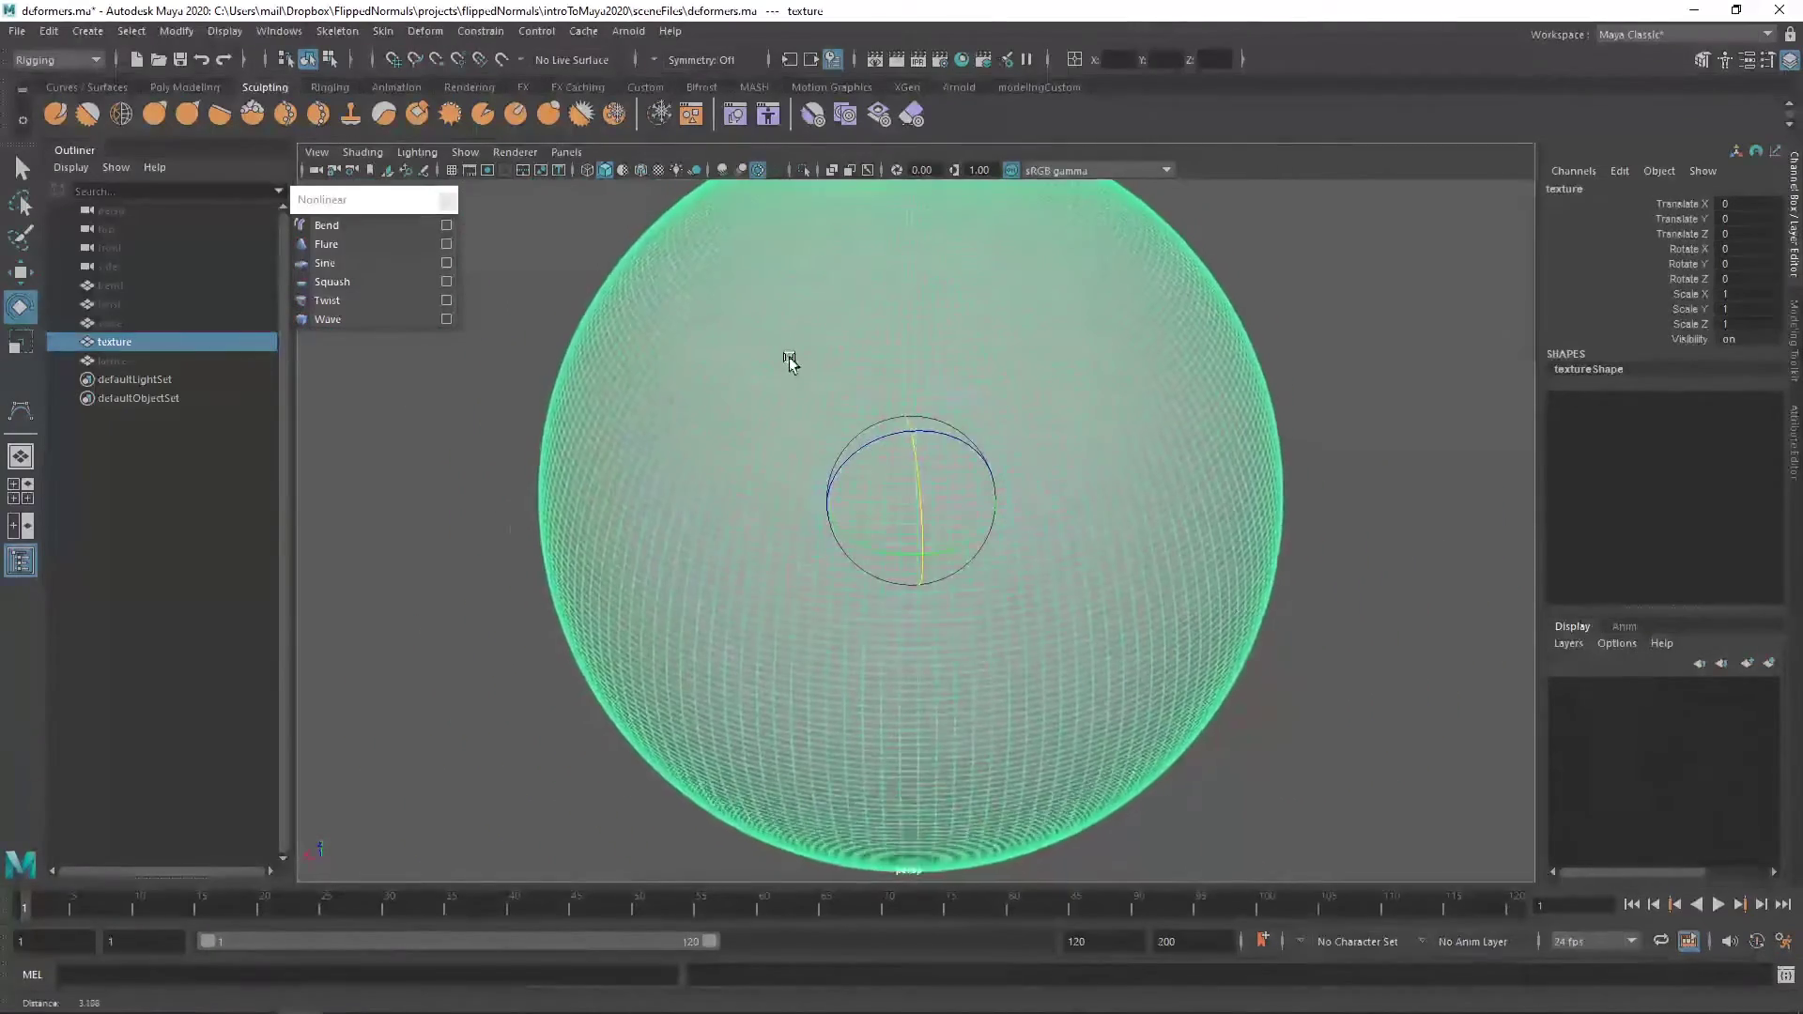
Step: Close the floating list of nonlinear deformers and apply a Texture deformer to the sphere
click(448, 202)
click(426, 31)
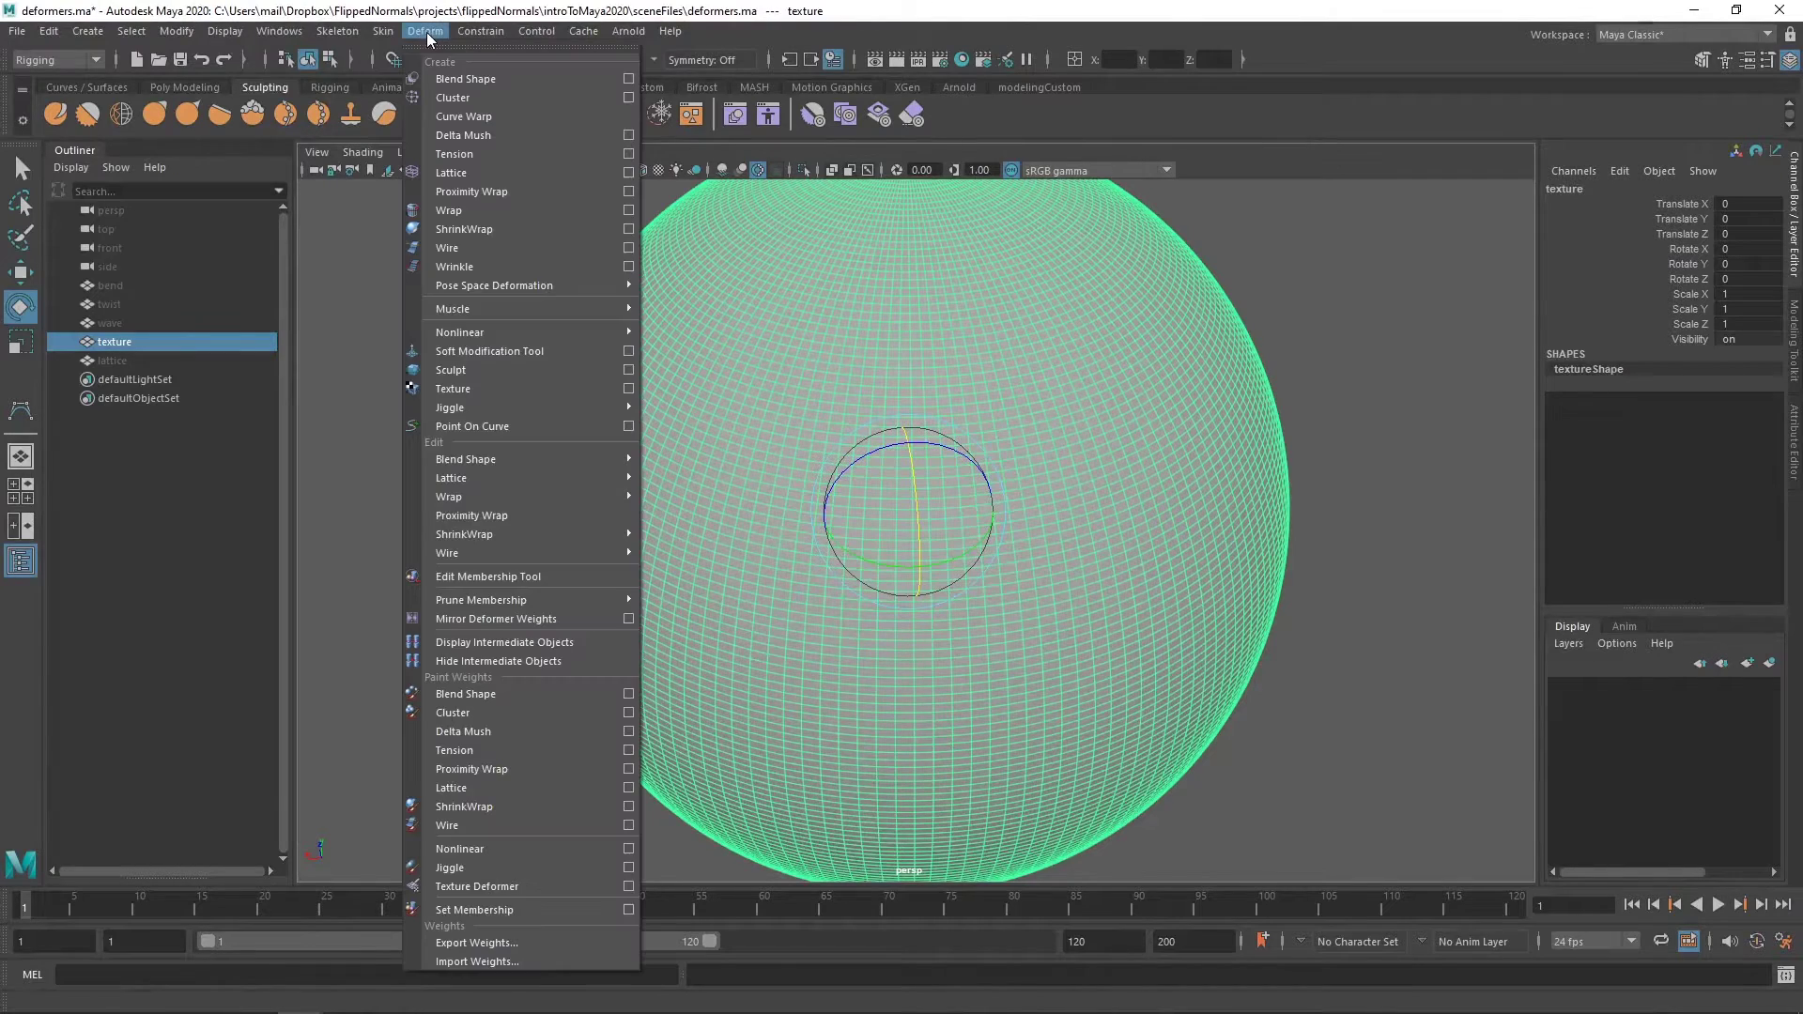
click(504, 391)
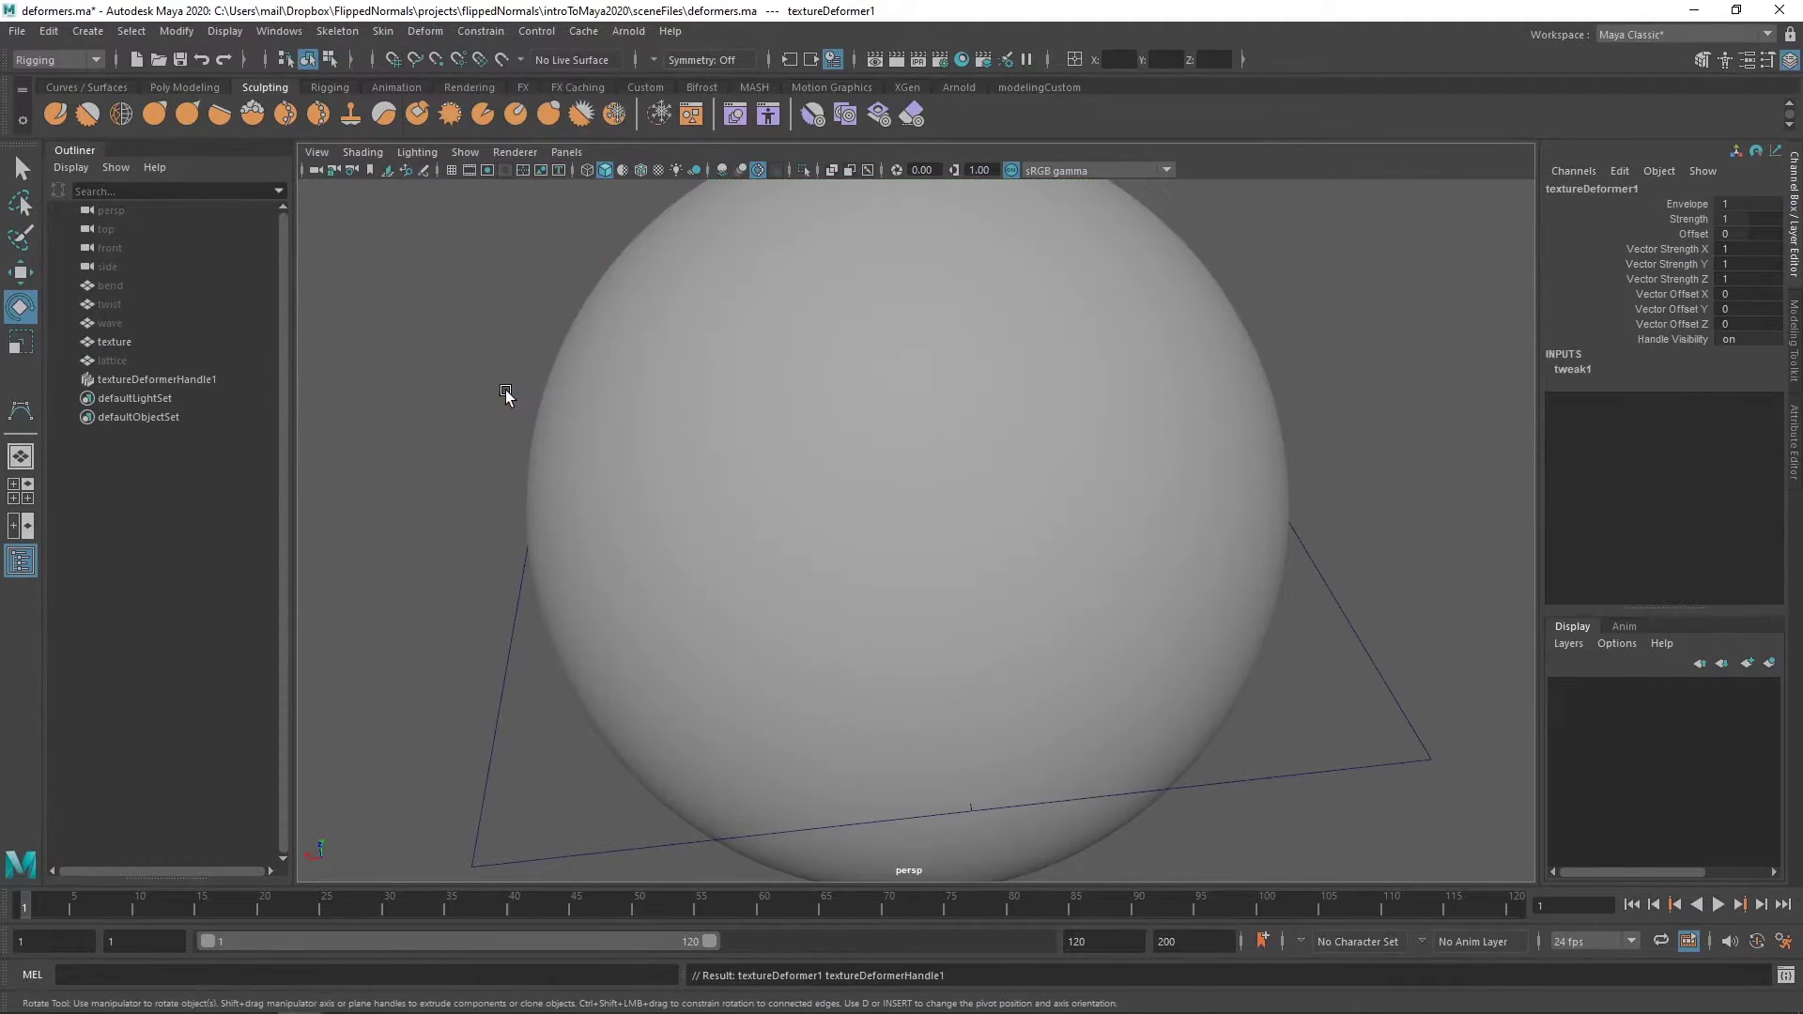
Step: Select the texture deformer's handle around the sphere and open its detailed attributes for editing
scroll(1421, 361, down, 1)
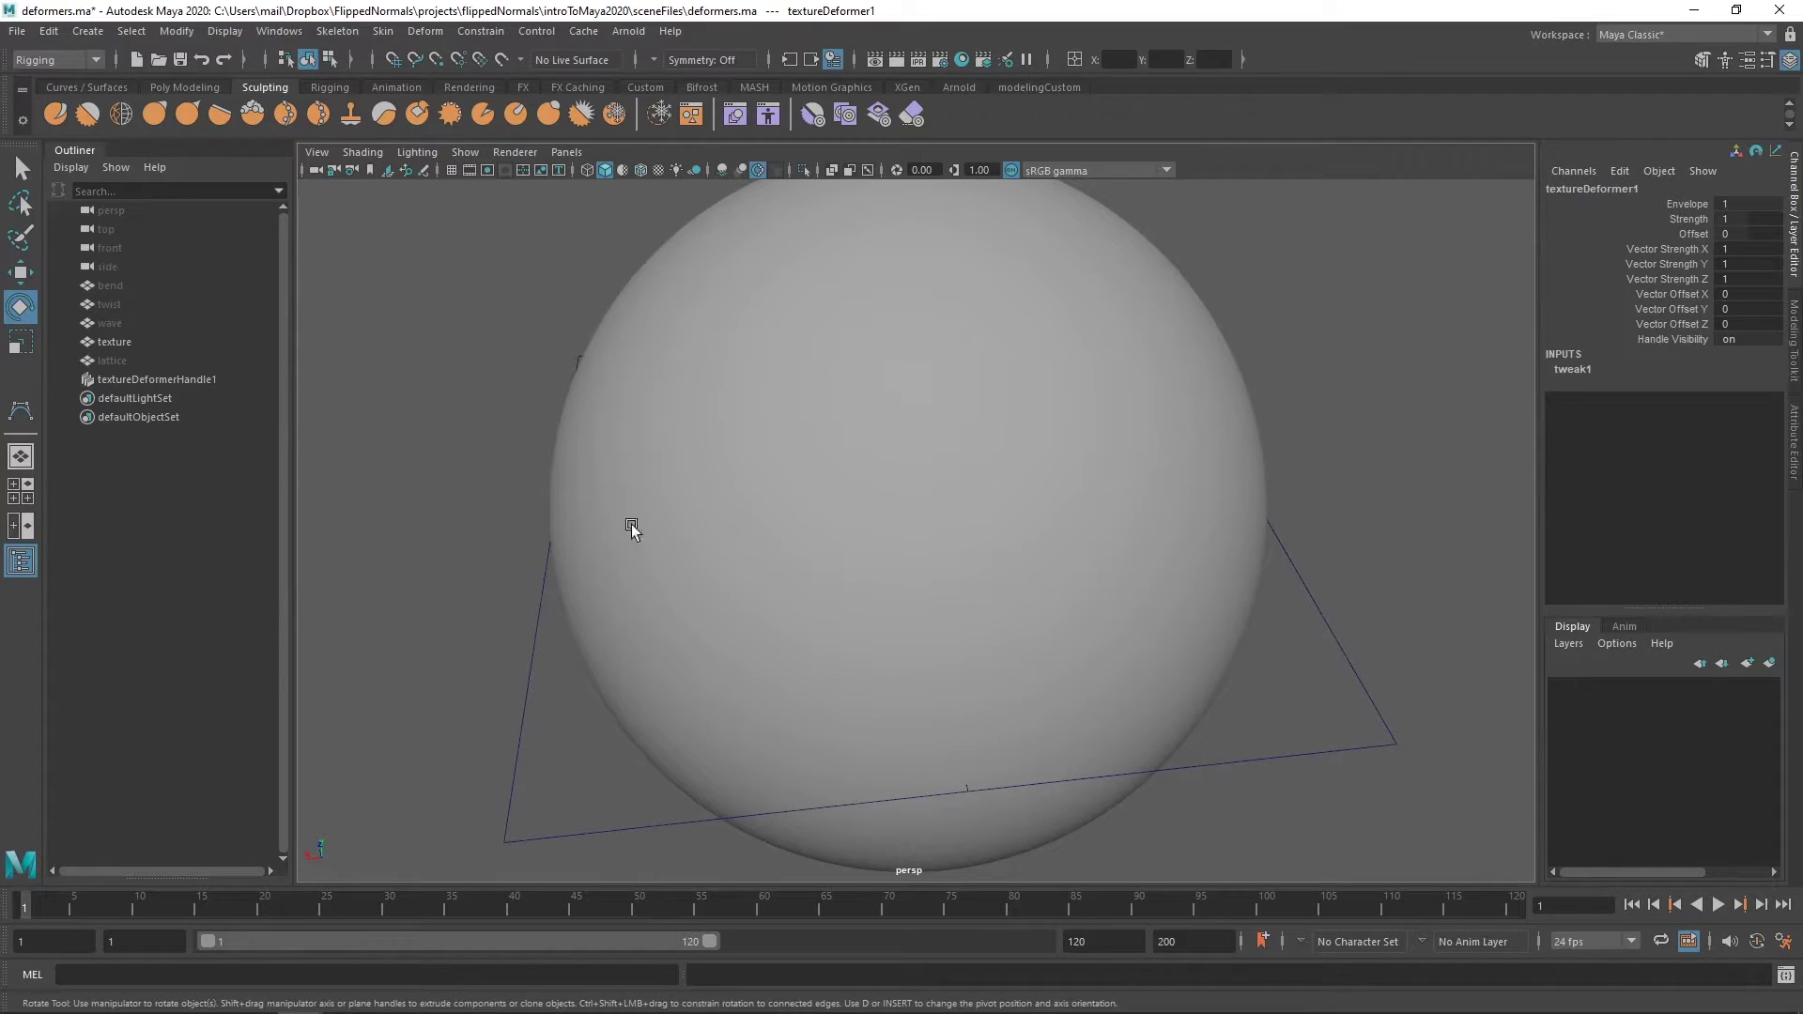
drag(447, 779, 563, 725)
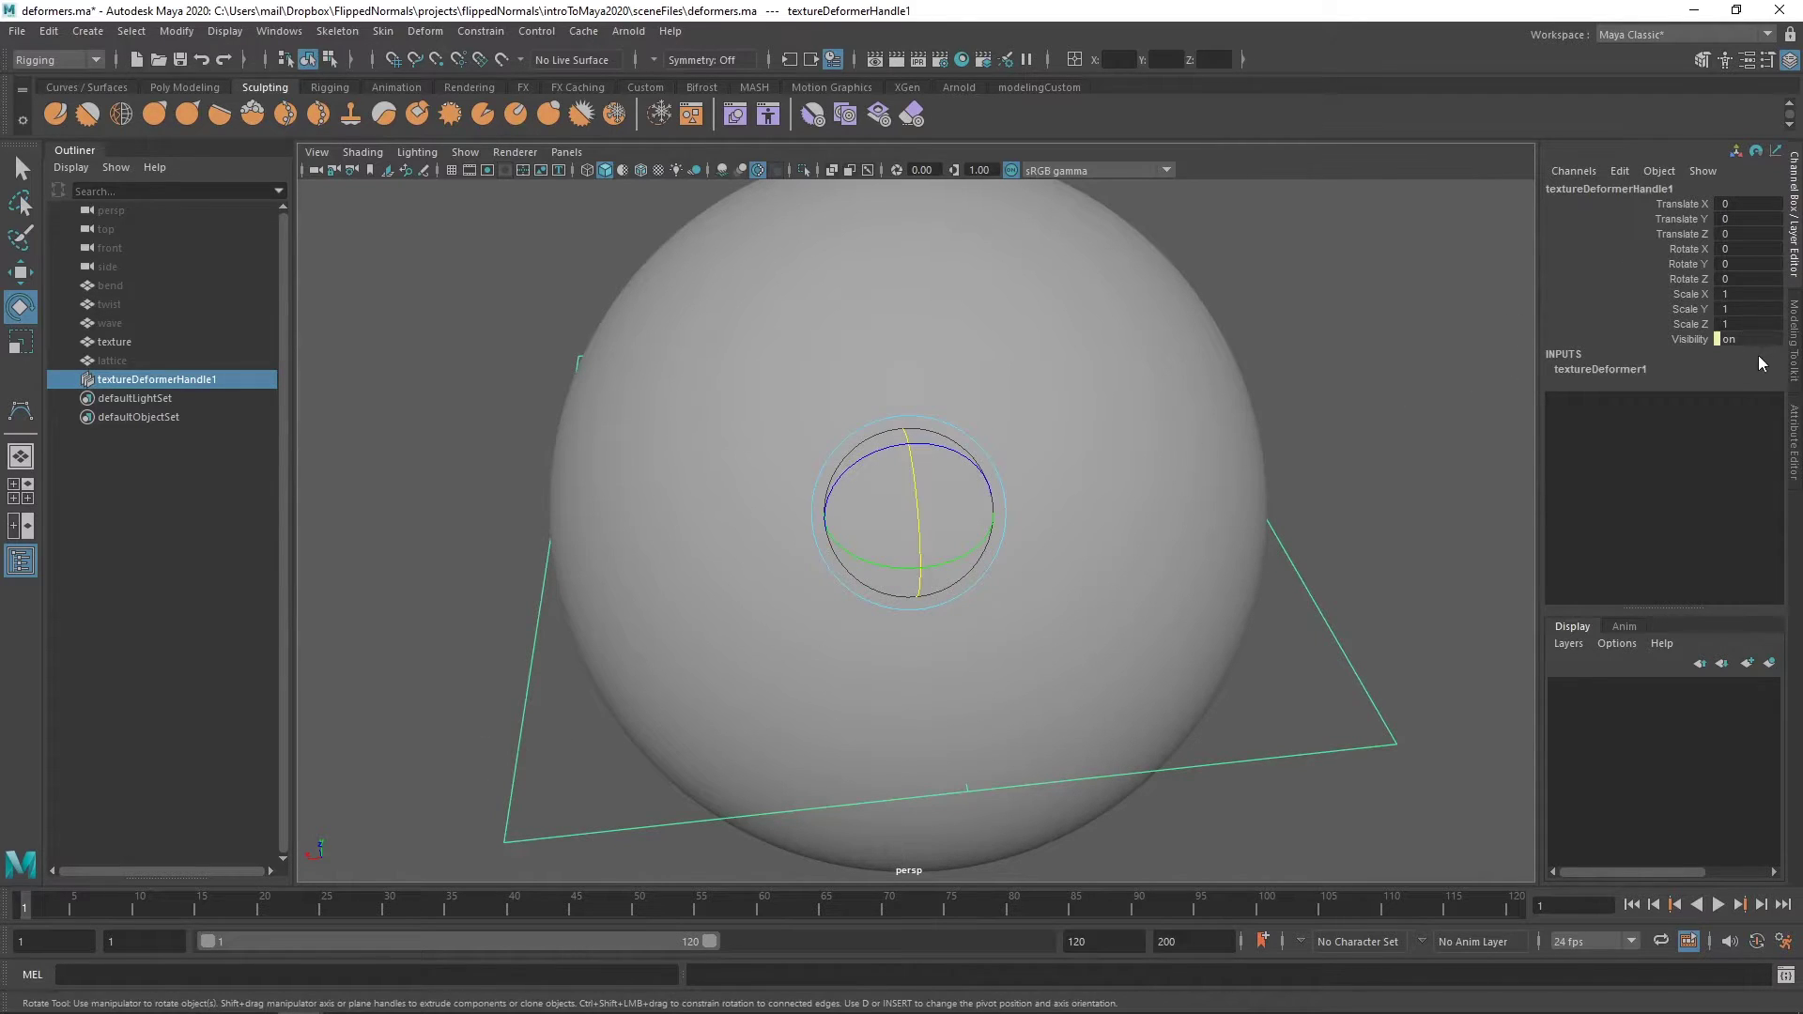
click(1793, 433)
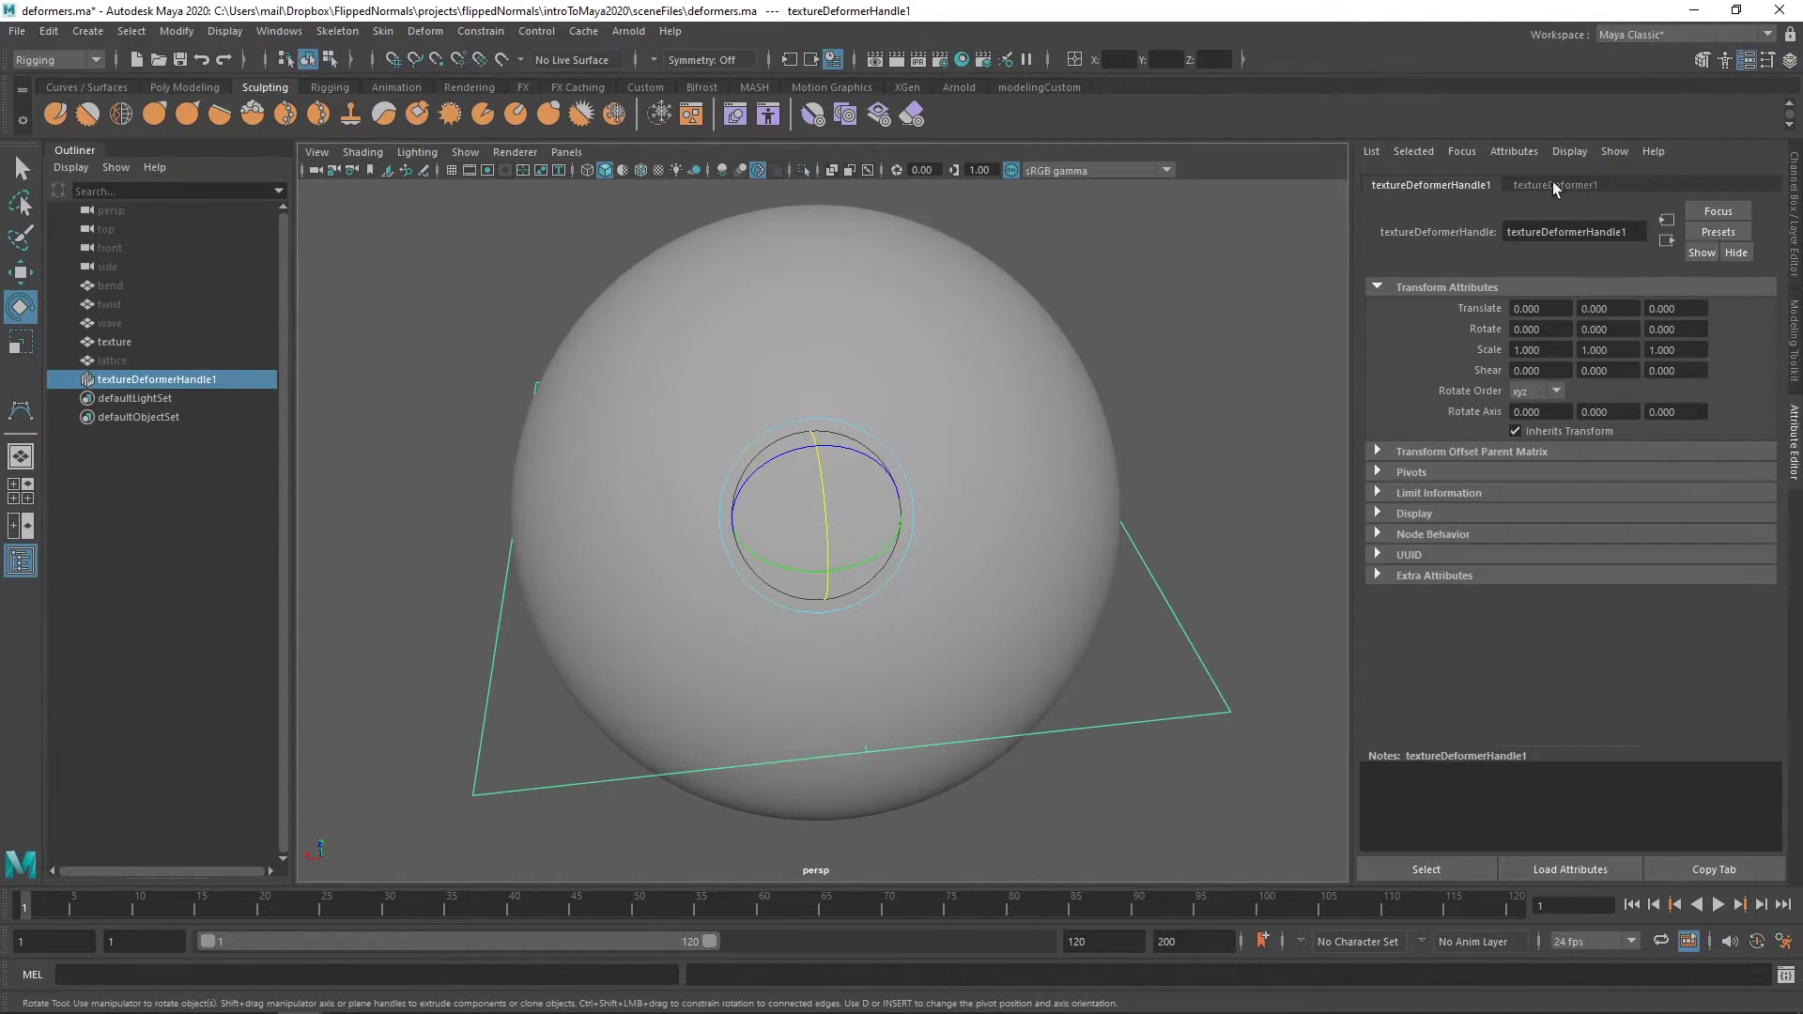
Step: Connect a Noise texture to the Texture attribute of the sphere's texture deformer
click(1548, 185)
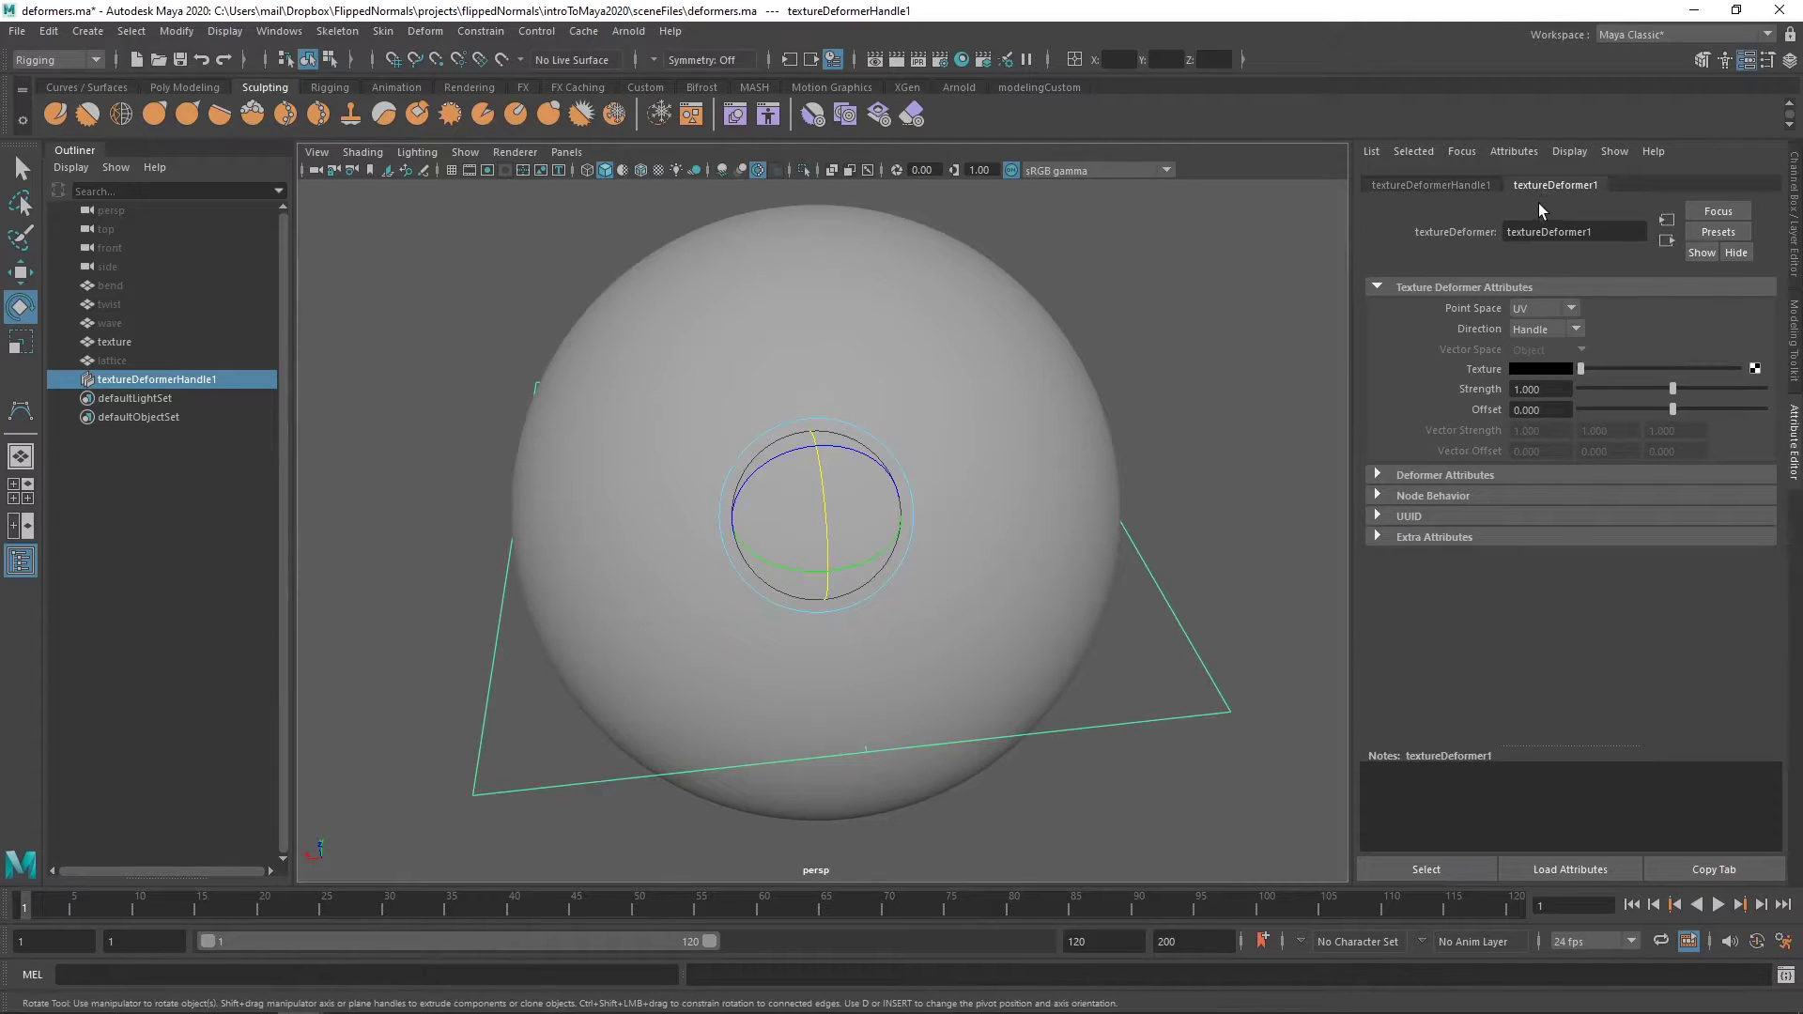
mouse_move(1585, 369)
mouse_down()
mouse_move(1632, 364)
mouse_move(1563, 364)
mouse_up()
click(1755, 369)
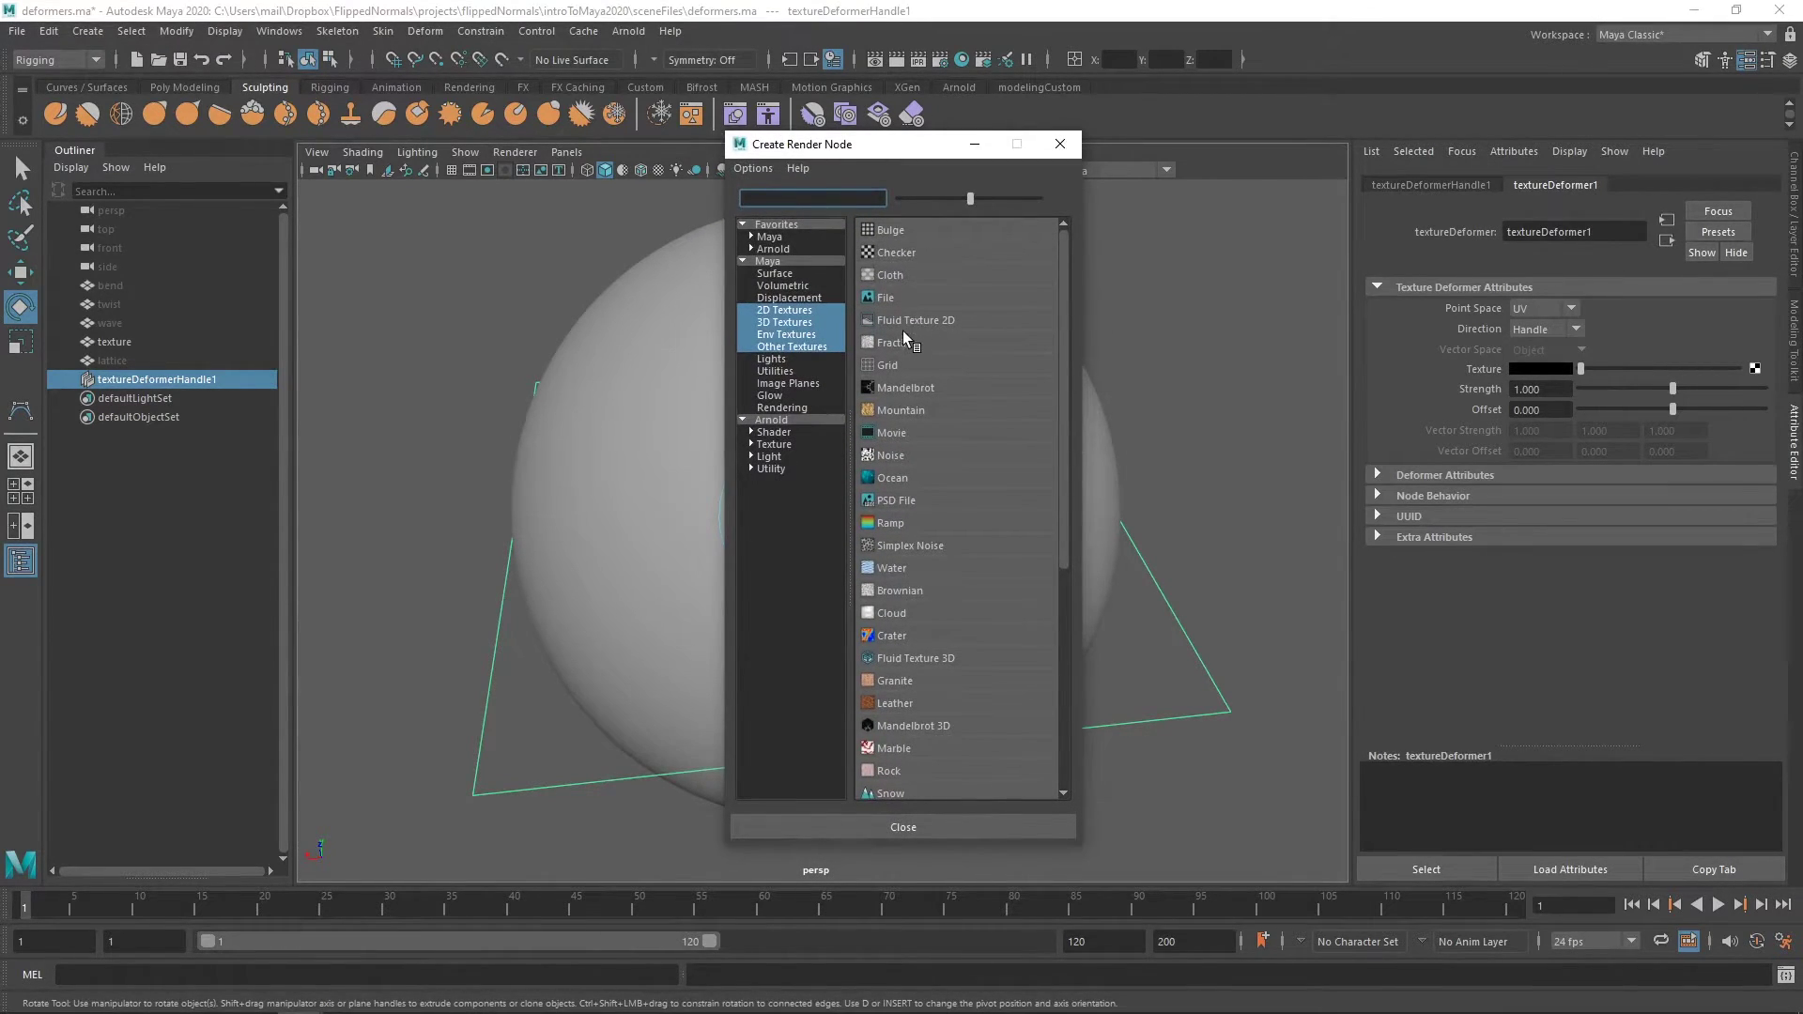
click(891, 458)
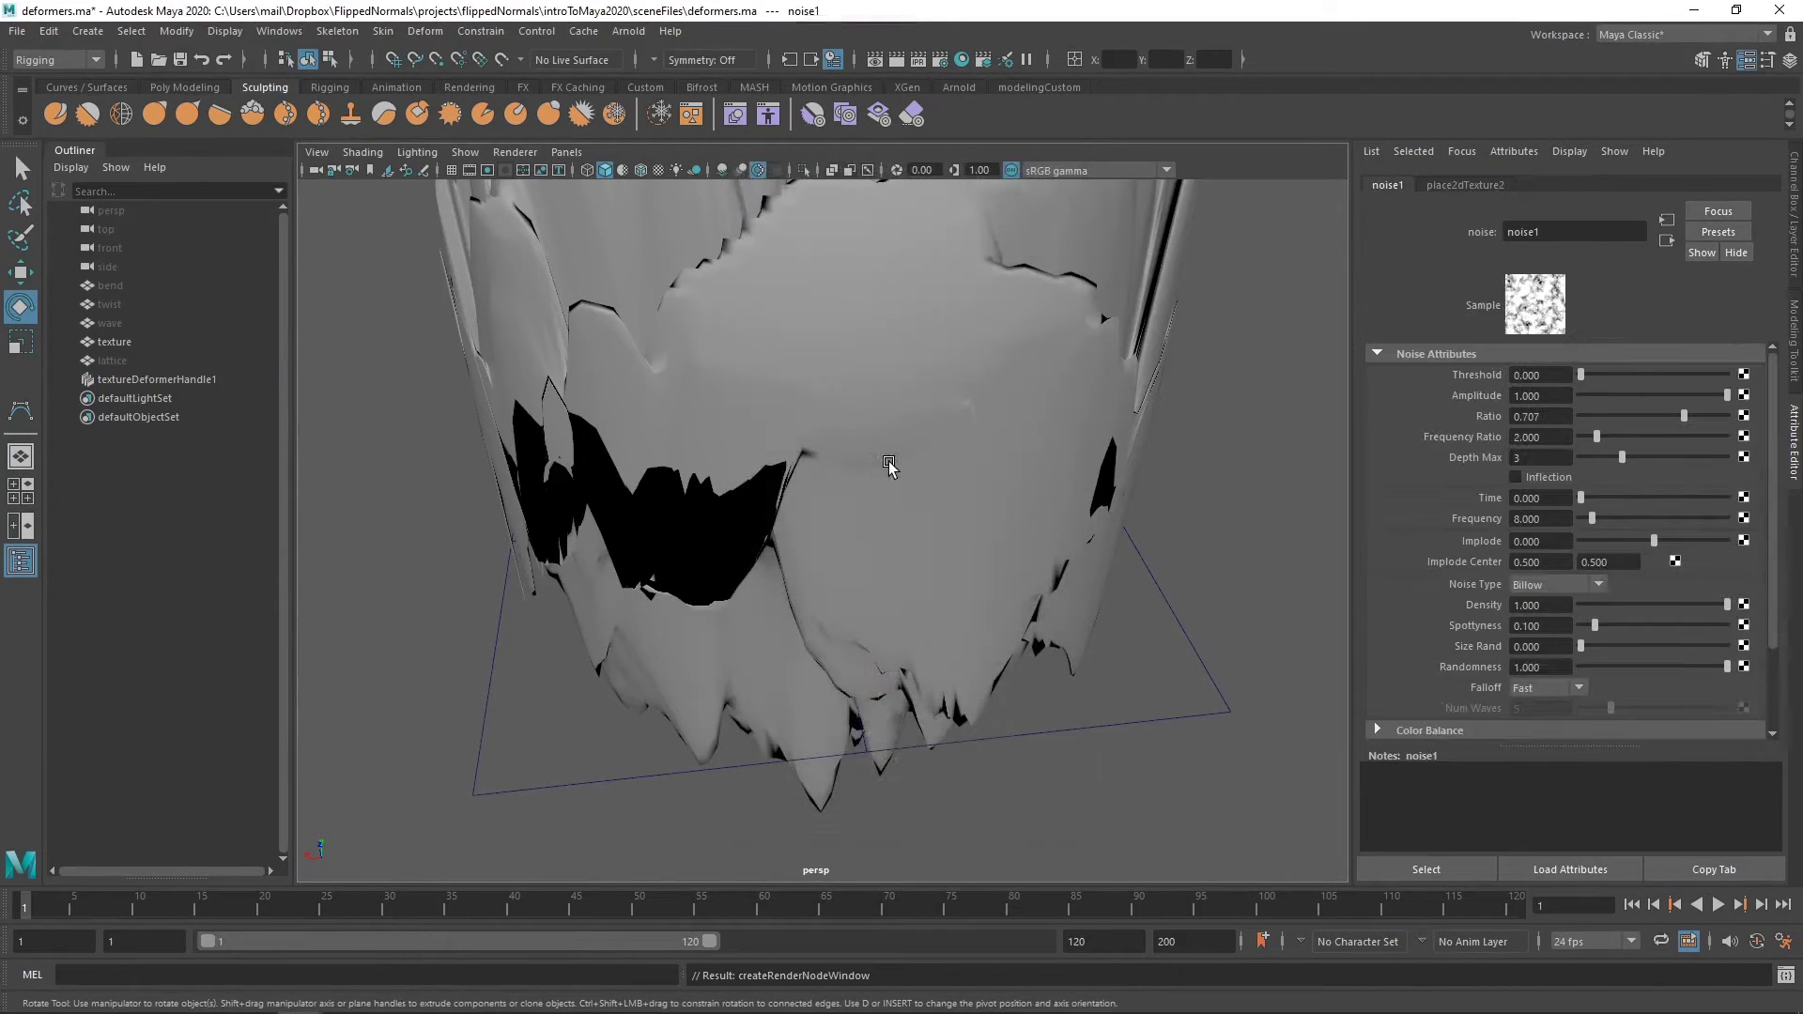
alt+drag(1022, 483, 944, 373)
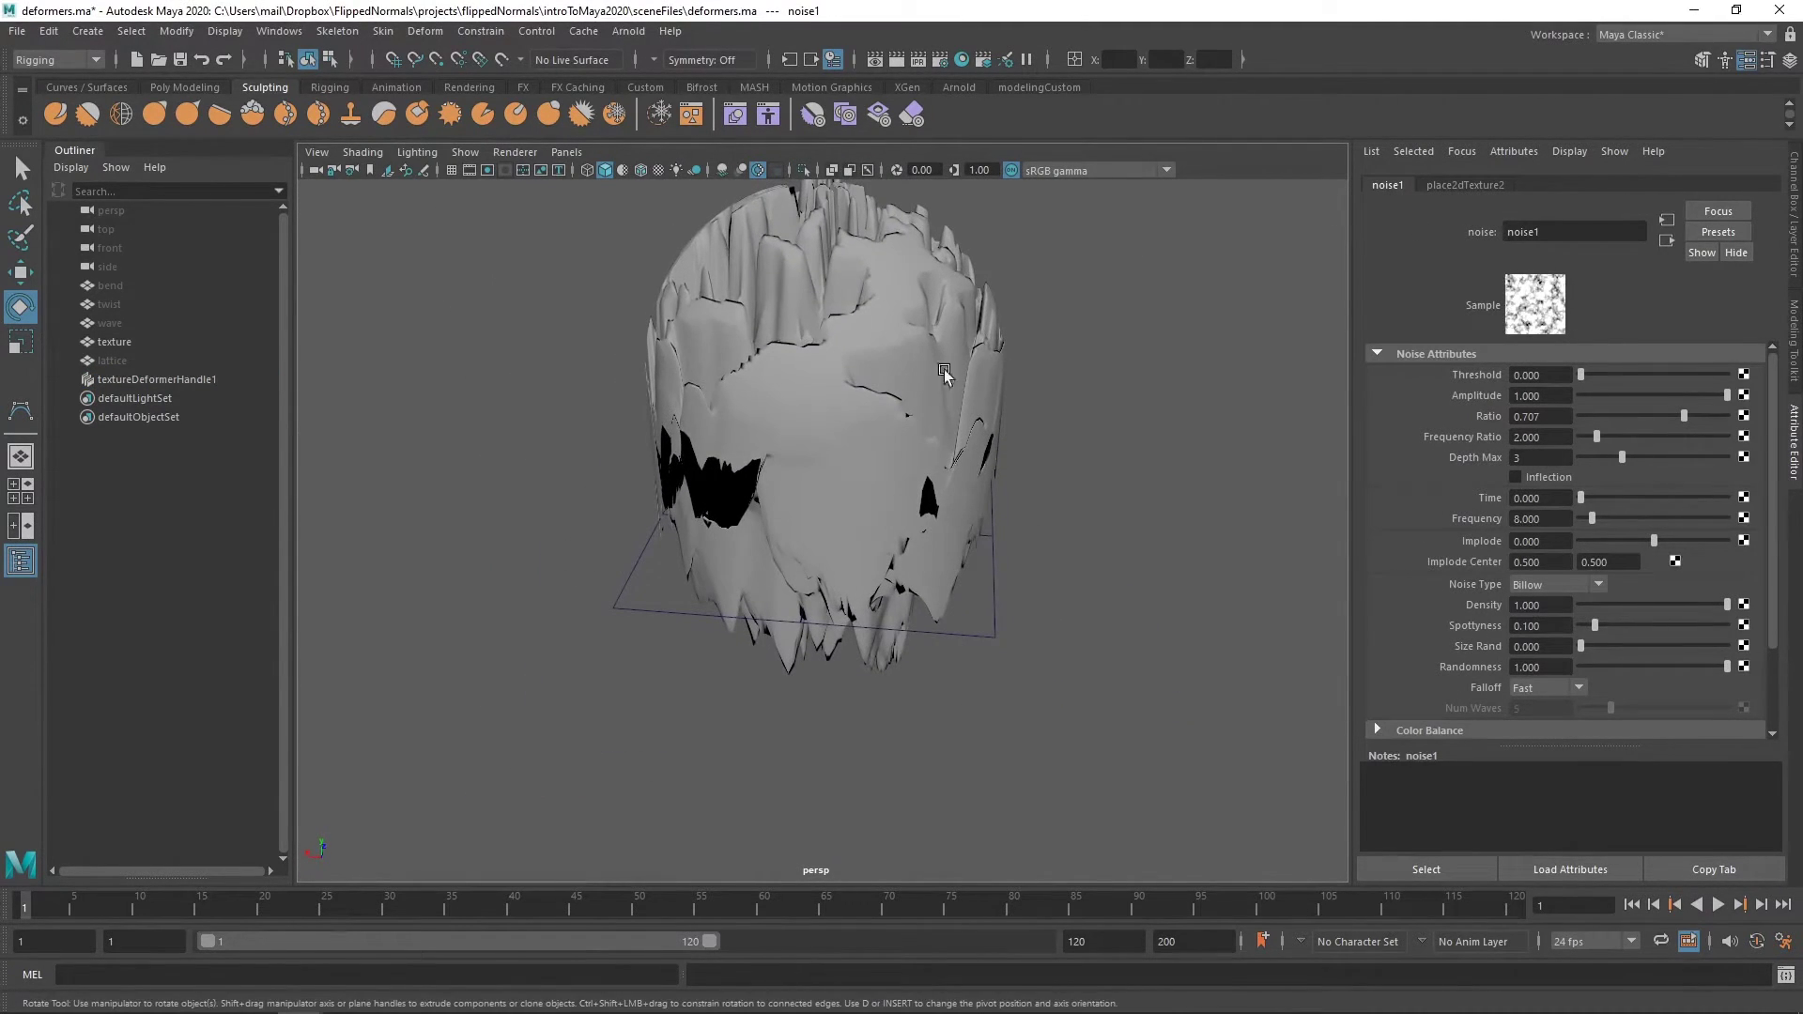
Step: Set the texture deformer's Point Space to Local and its Direction to Normal
click(1666, 242)
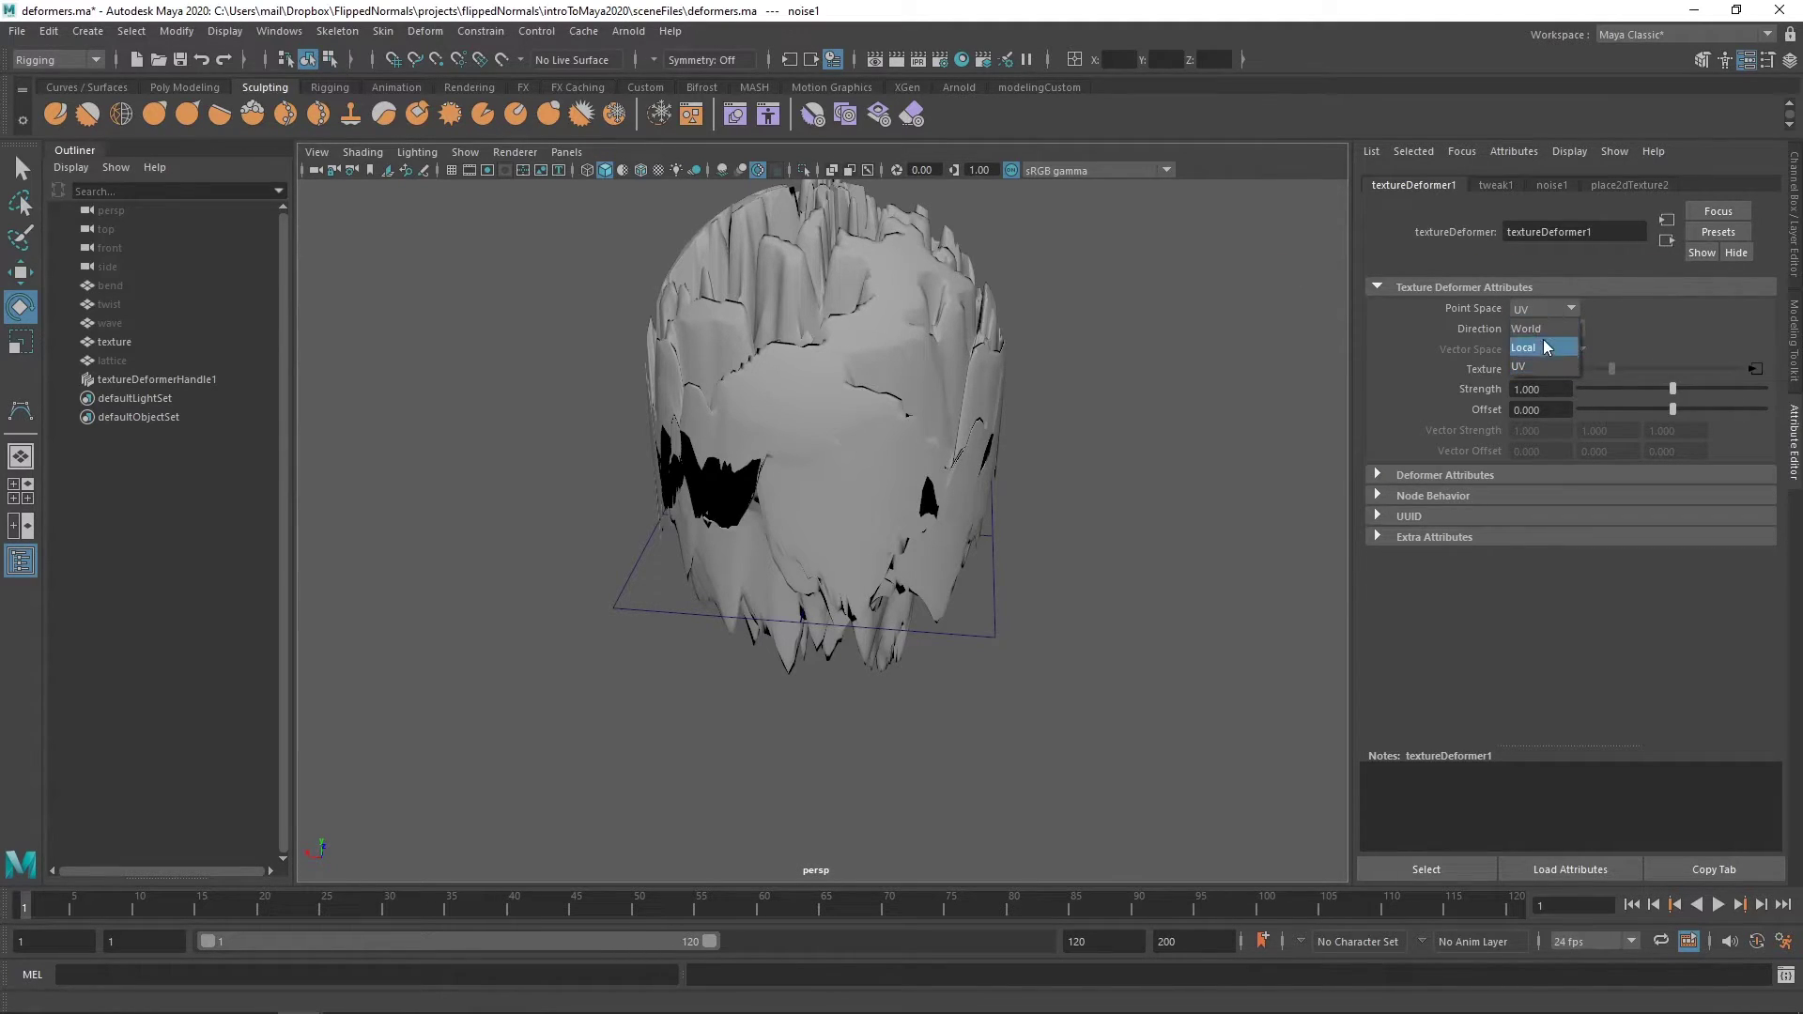
click(1543, 353)
alt+drag(690, 399, 1032, 364)
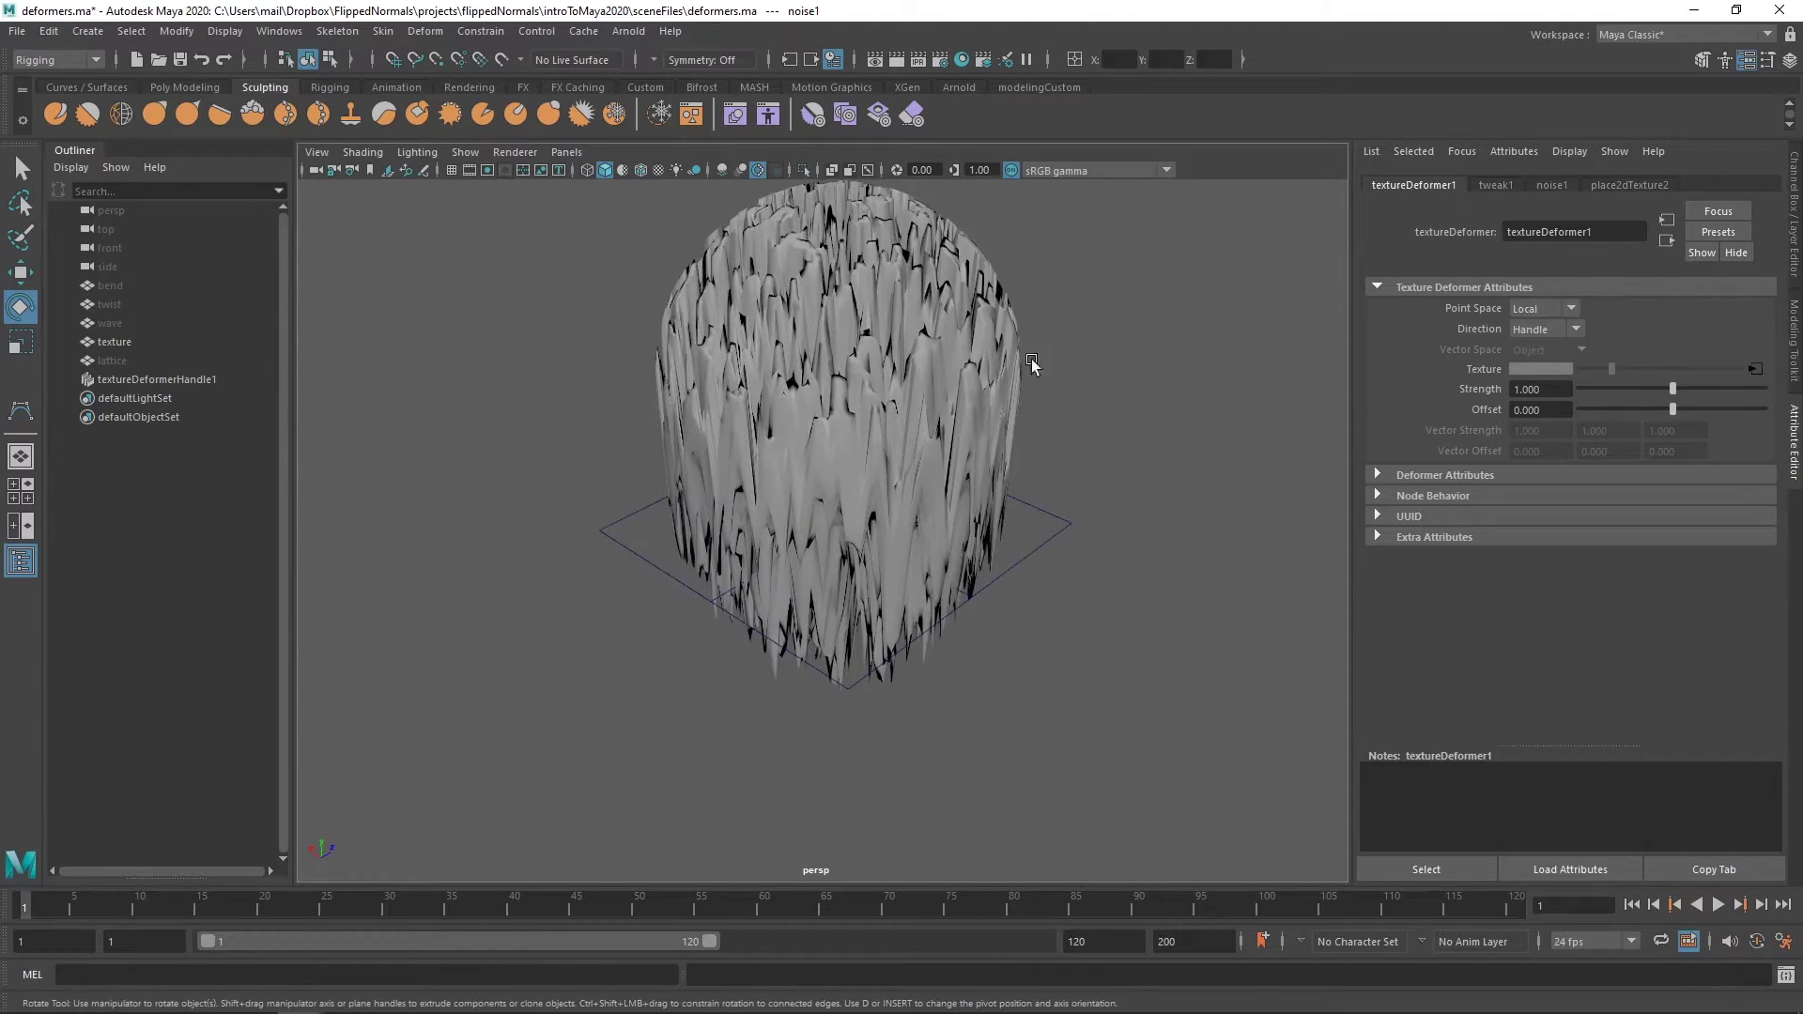
click(1558, 333)
click(1551, 349)
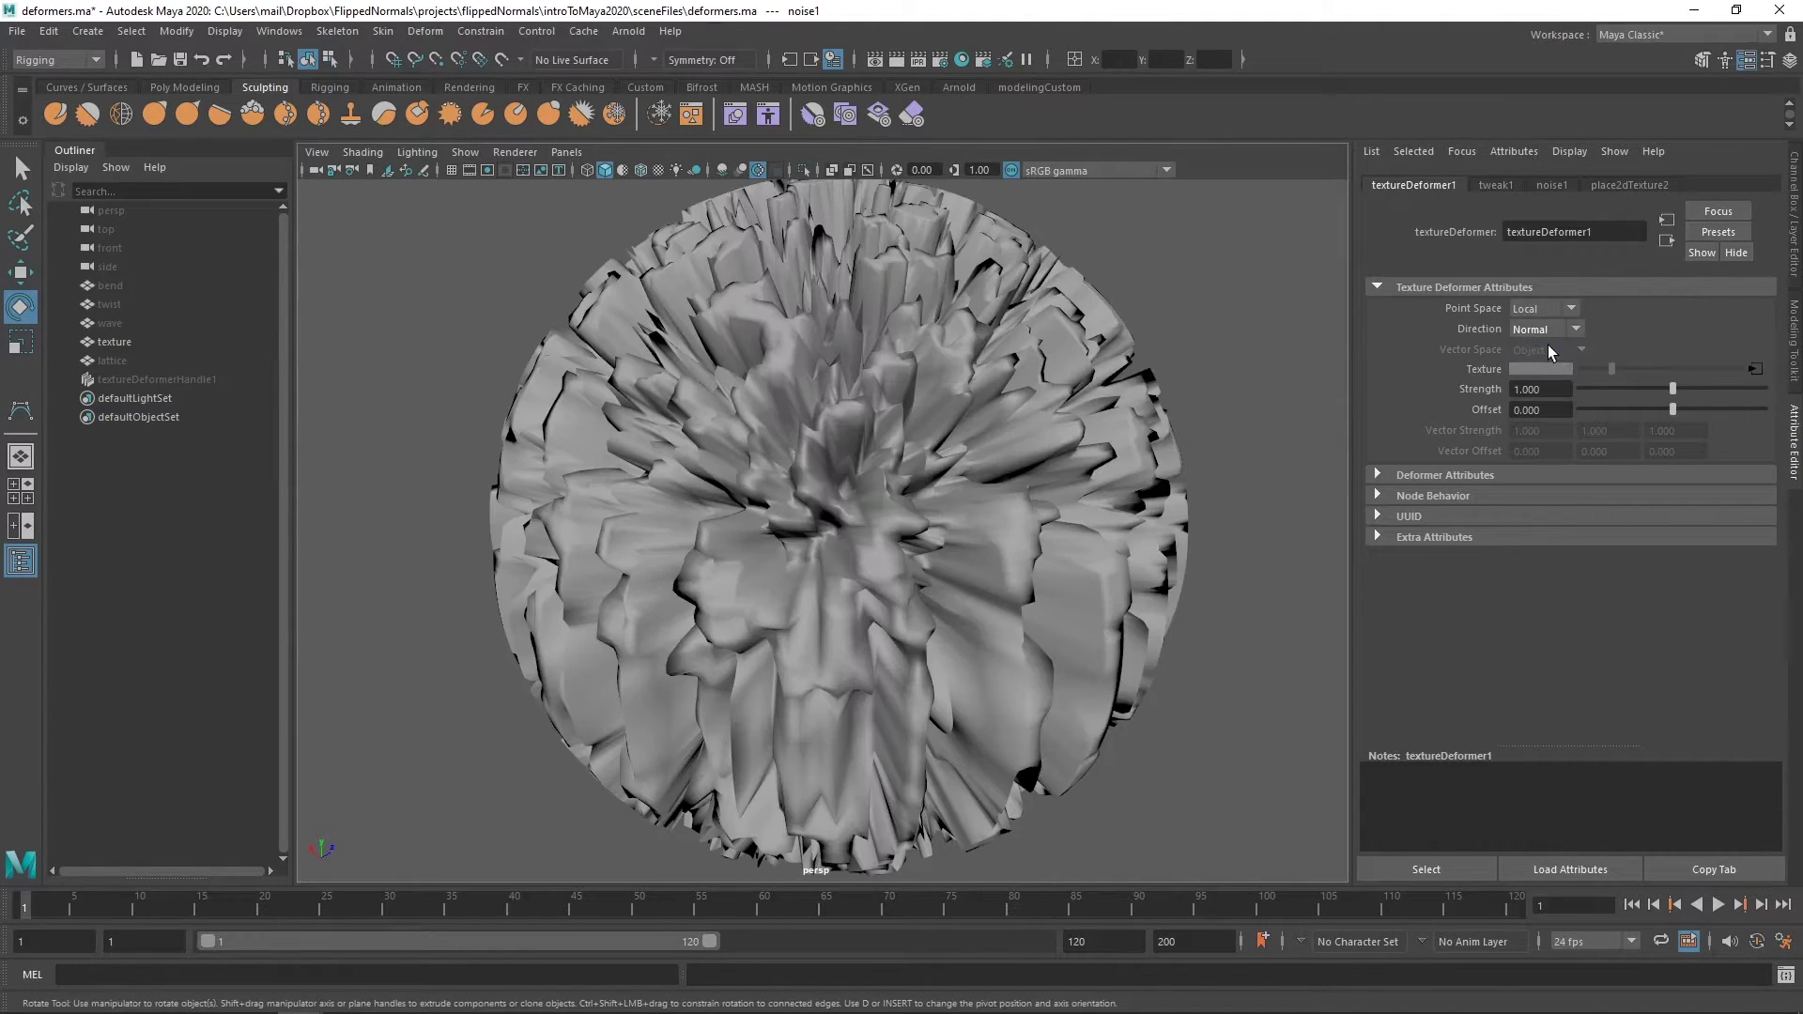
alt+drag(1033, 436, 979, 383)
Step: Compare the Handle direction with Normal, keep Normal, and reduce the texture deformer's Strength to about 0.103
click(1536, 336)
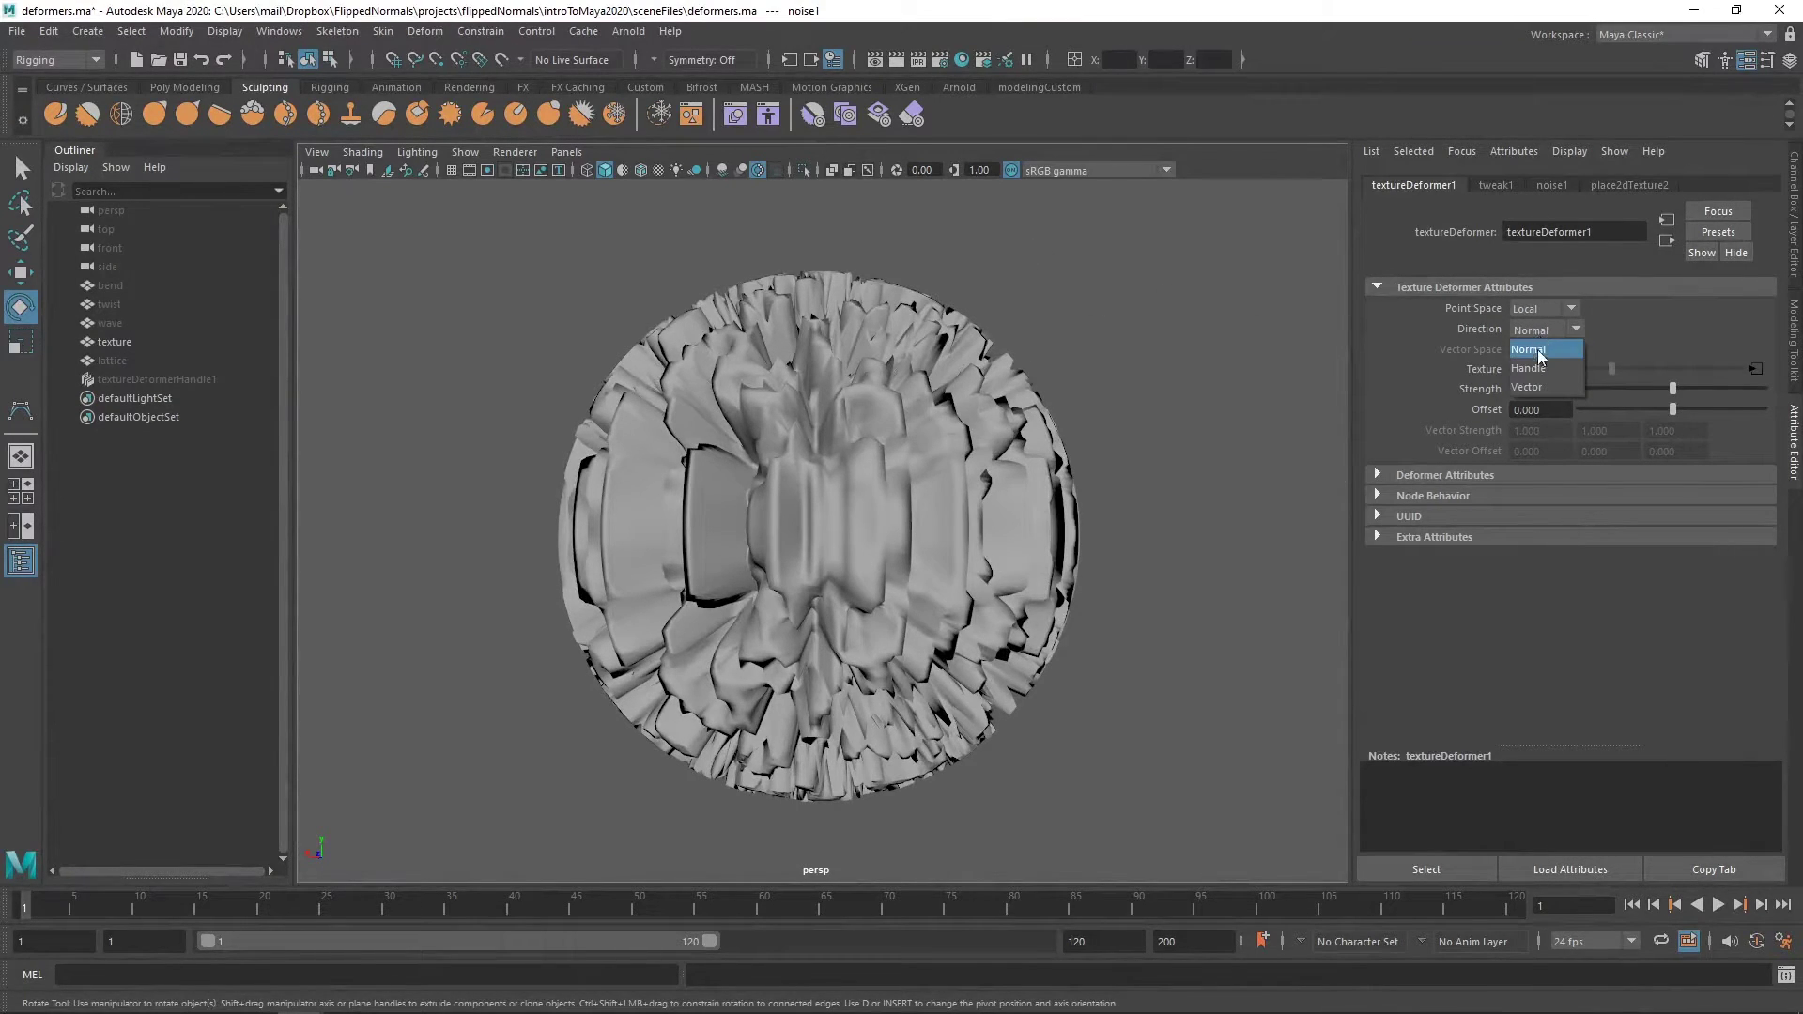
click(1541, 369)
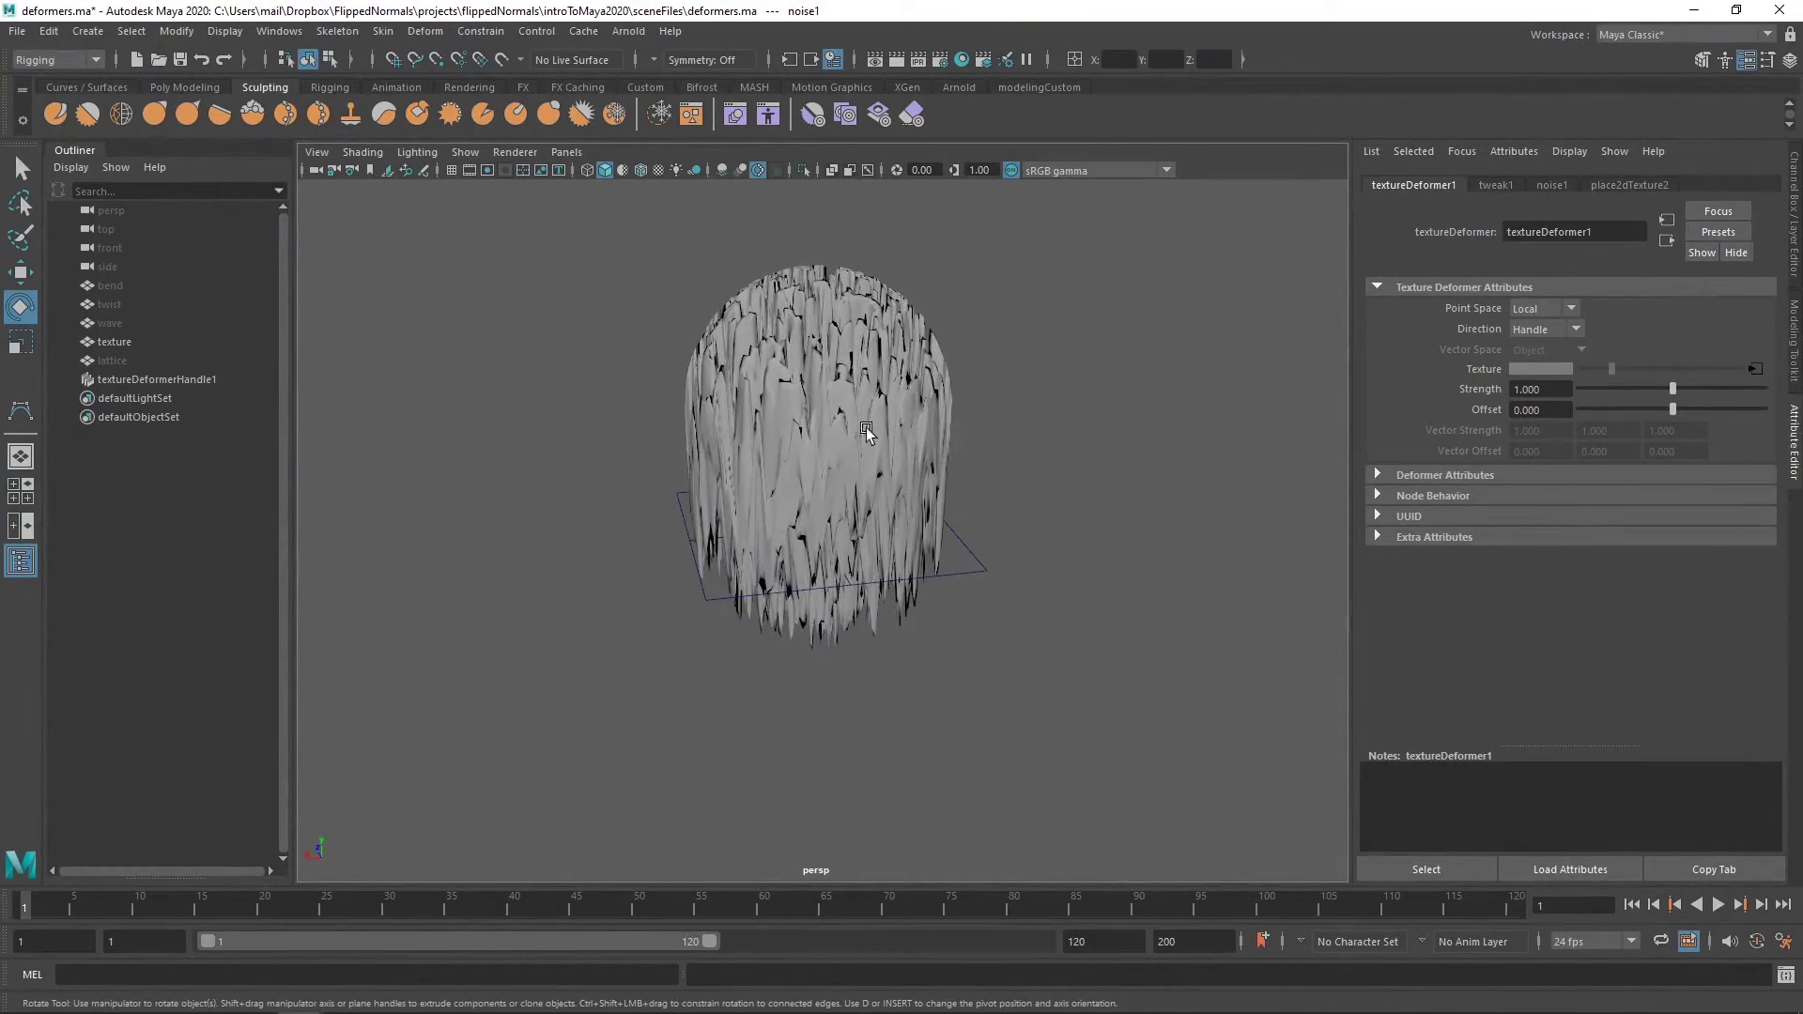
click(1544, 348)
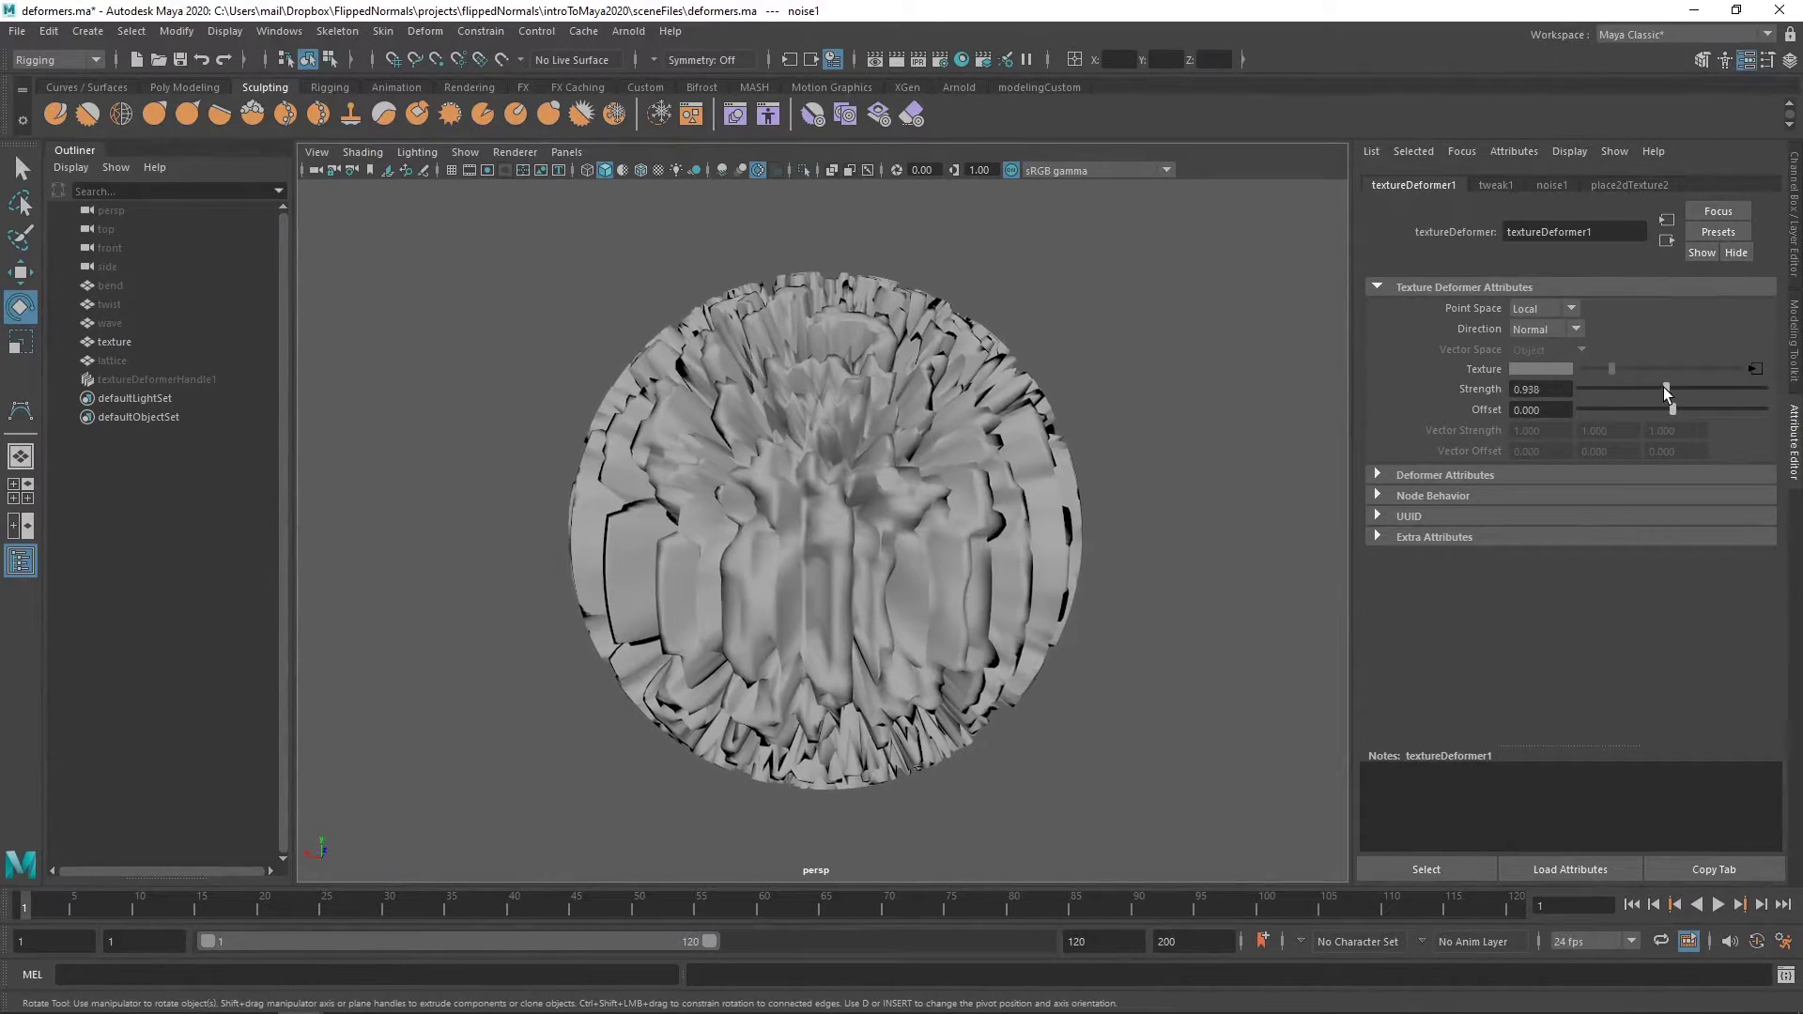
drag(1667, 388, 1589, 388)
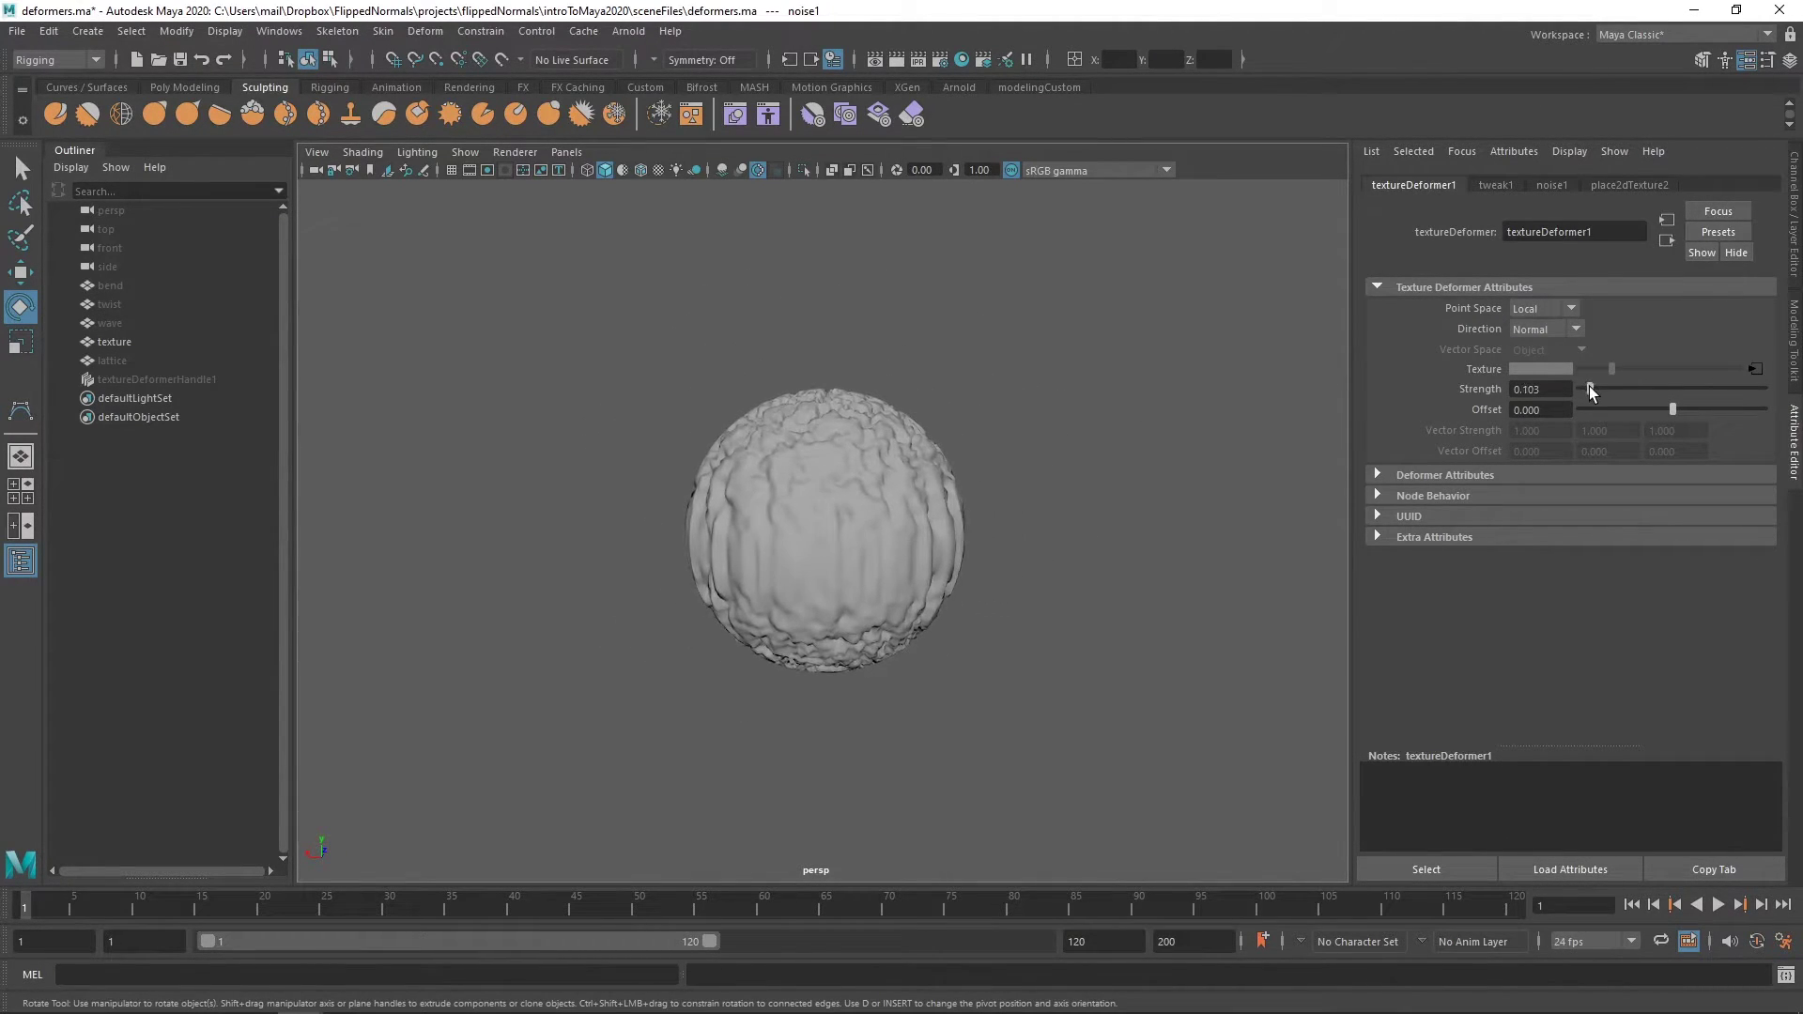
Step: Set the noise texture's Ratio to about 0.519 and its Threshold to about 0.435
click(1755, 370)
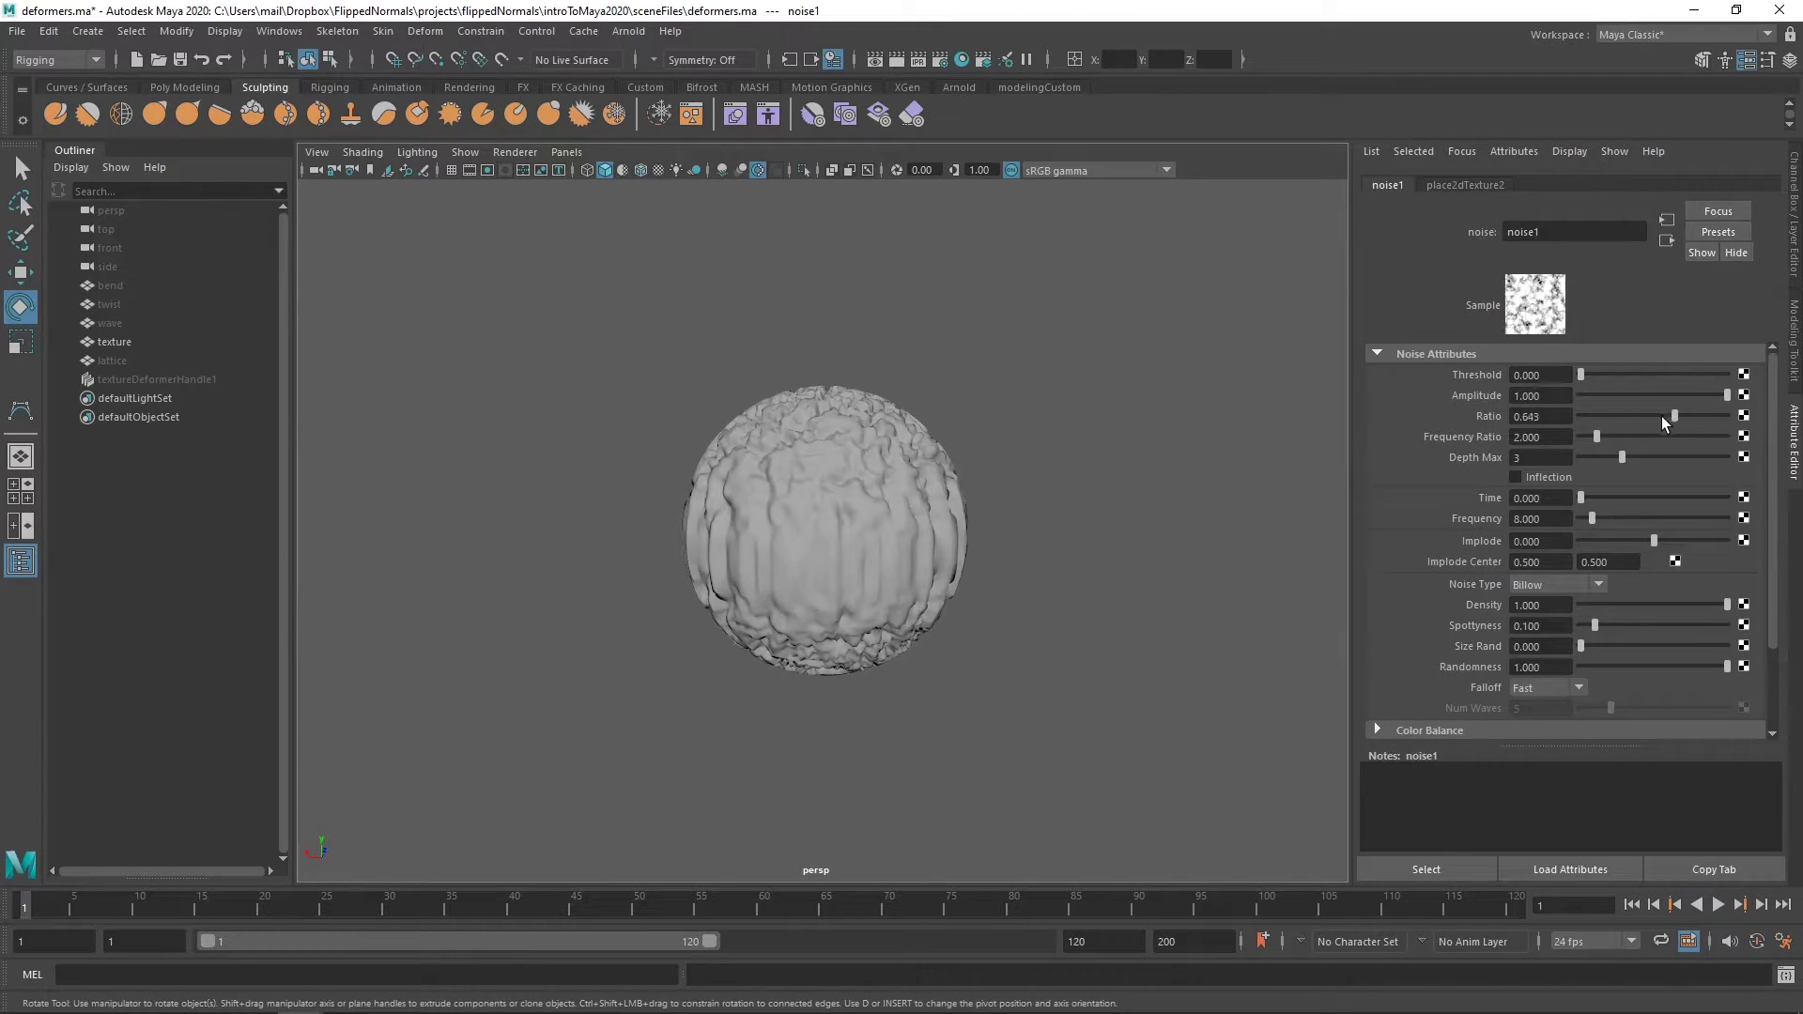
drag(1661, 416, 1648, 375)
alt+drag(827, 498, 965, 503)
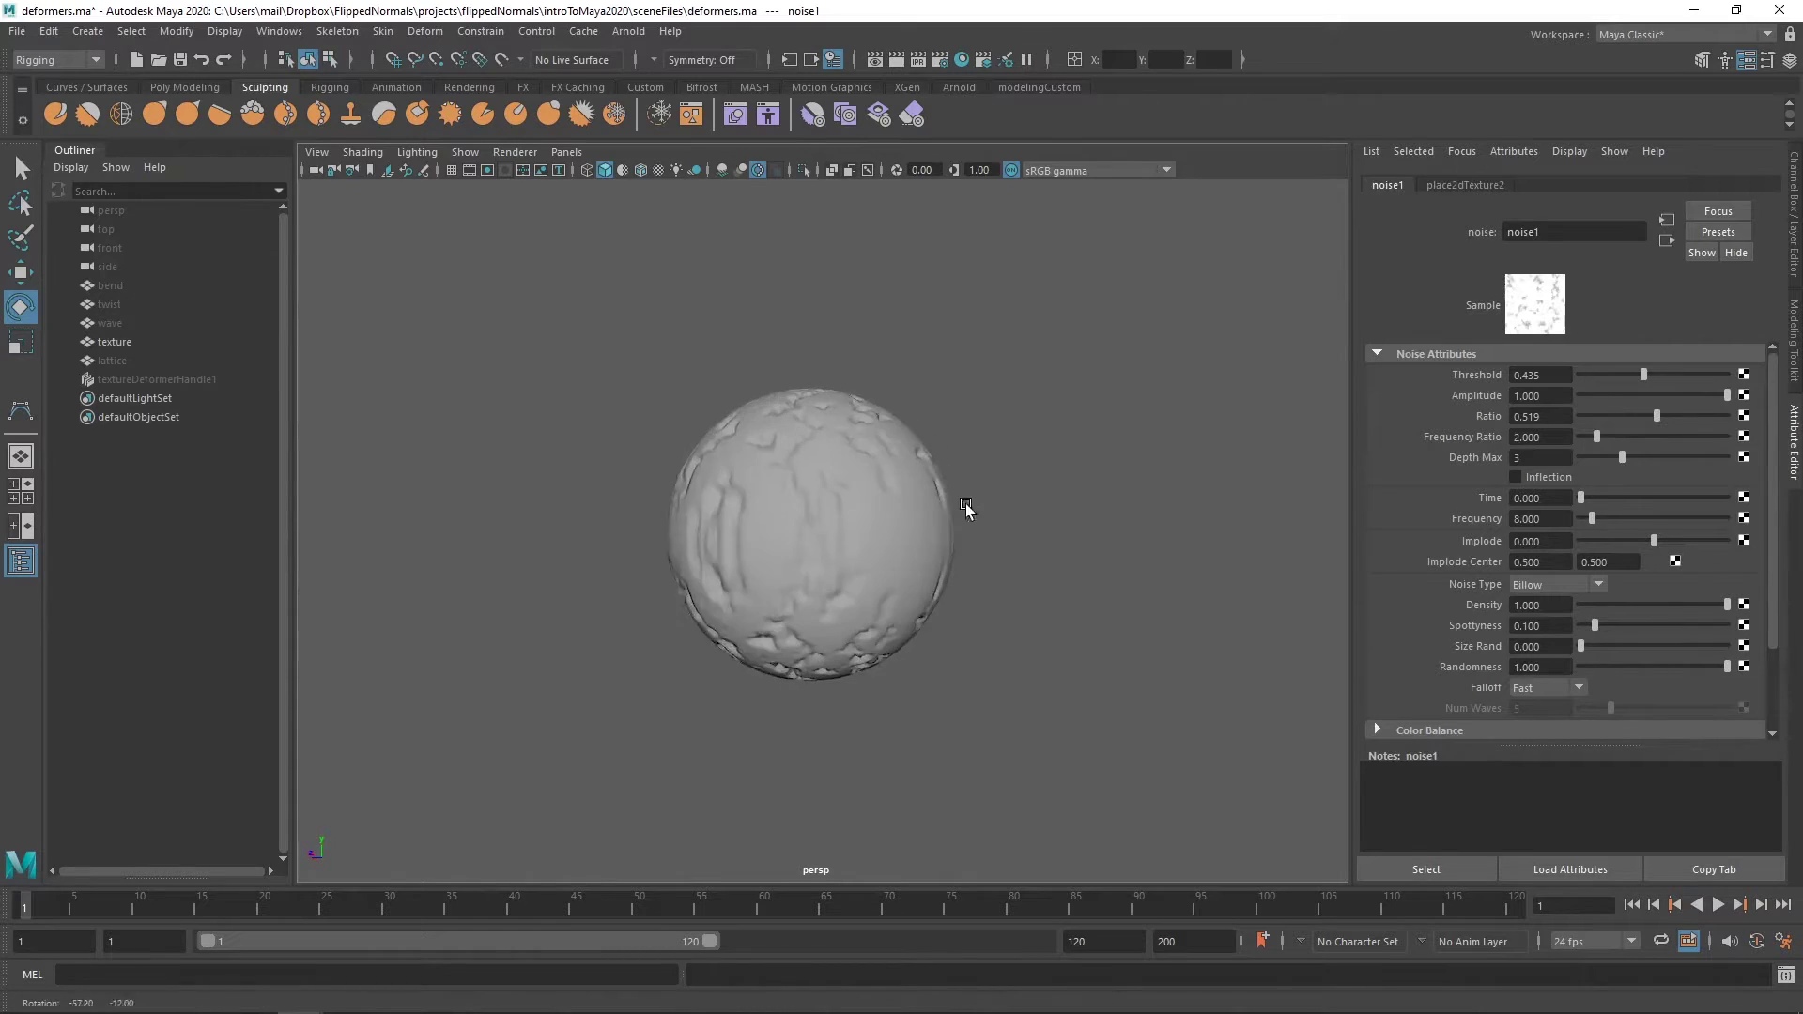
alt+right_drag(966, 504, 1049, 527)
alt+drag(1050, 527, 846, 556)
alt+right_drag(1155, 532, 1101, 521)
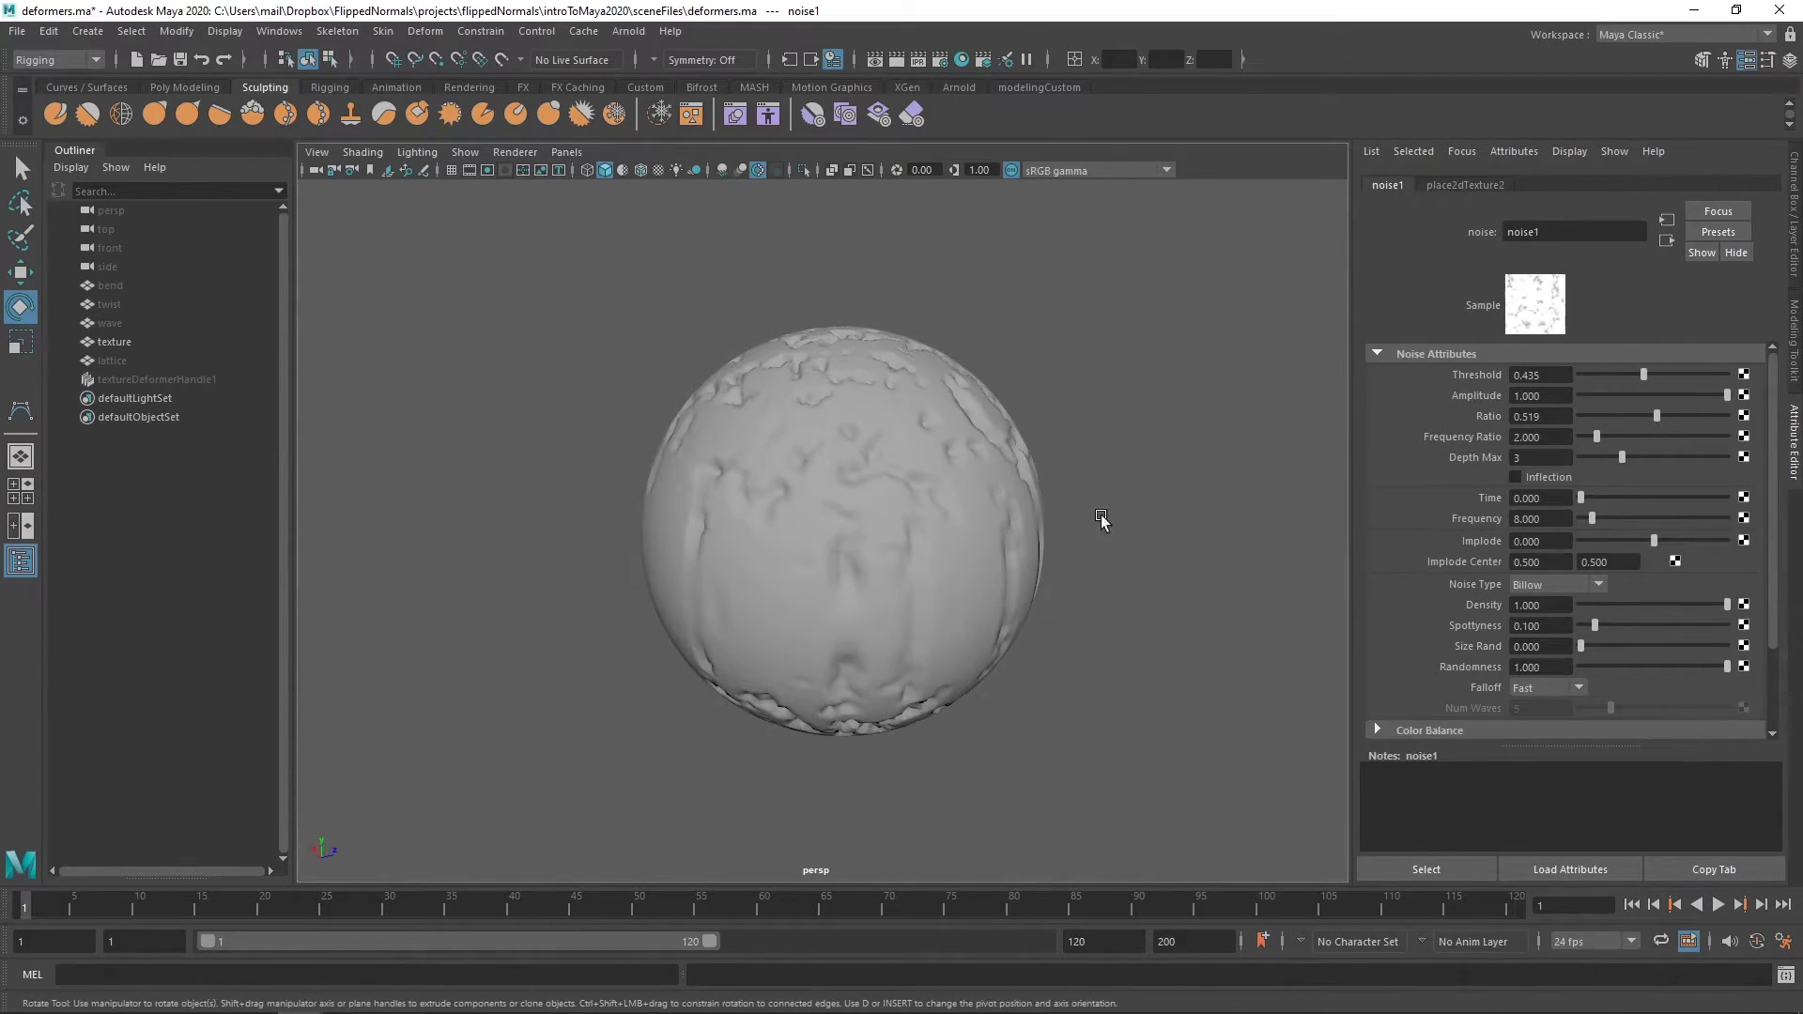
Step: Set the noise texture's Time to about 0.877 and inspect the displaced sphere from several sides
drag(1602, 505, 1708, 469)
alt+drag(1015, 465, 741, 442)
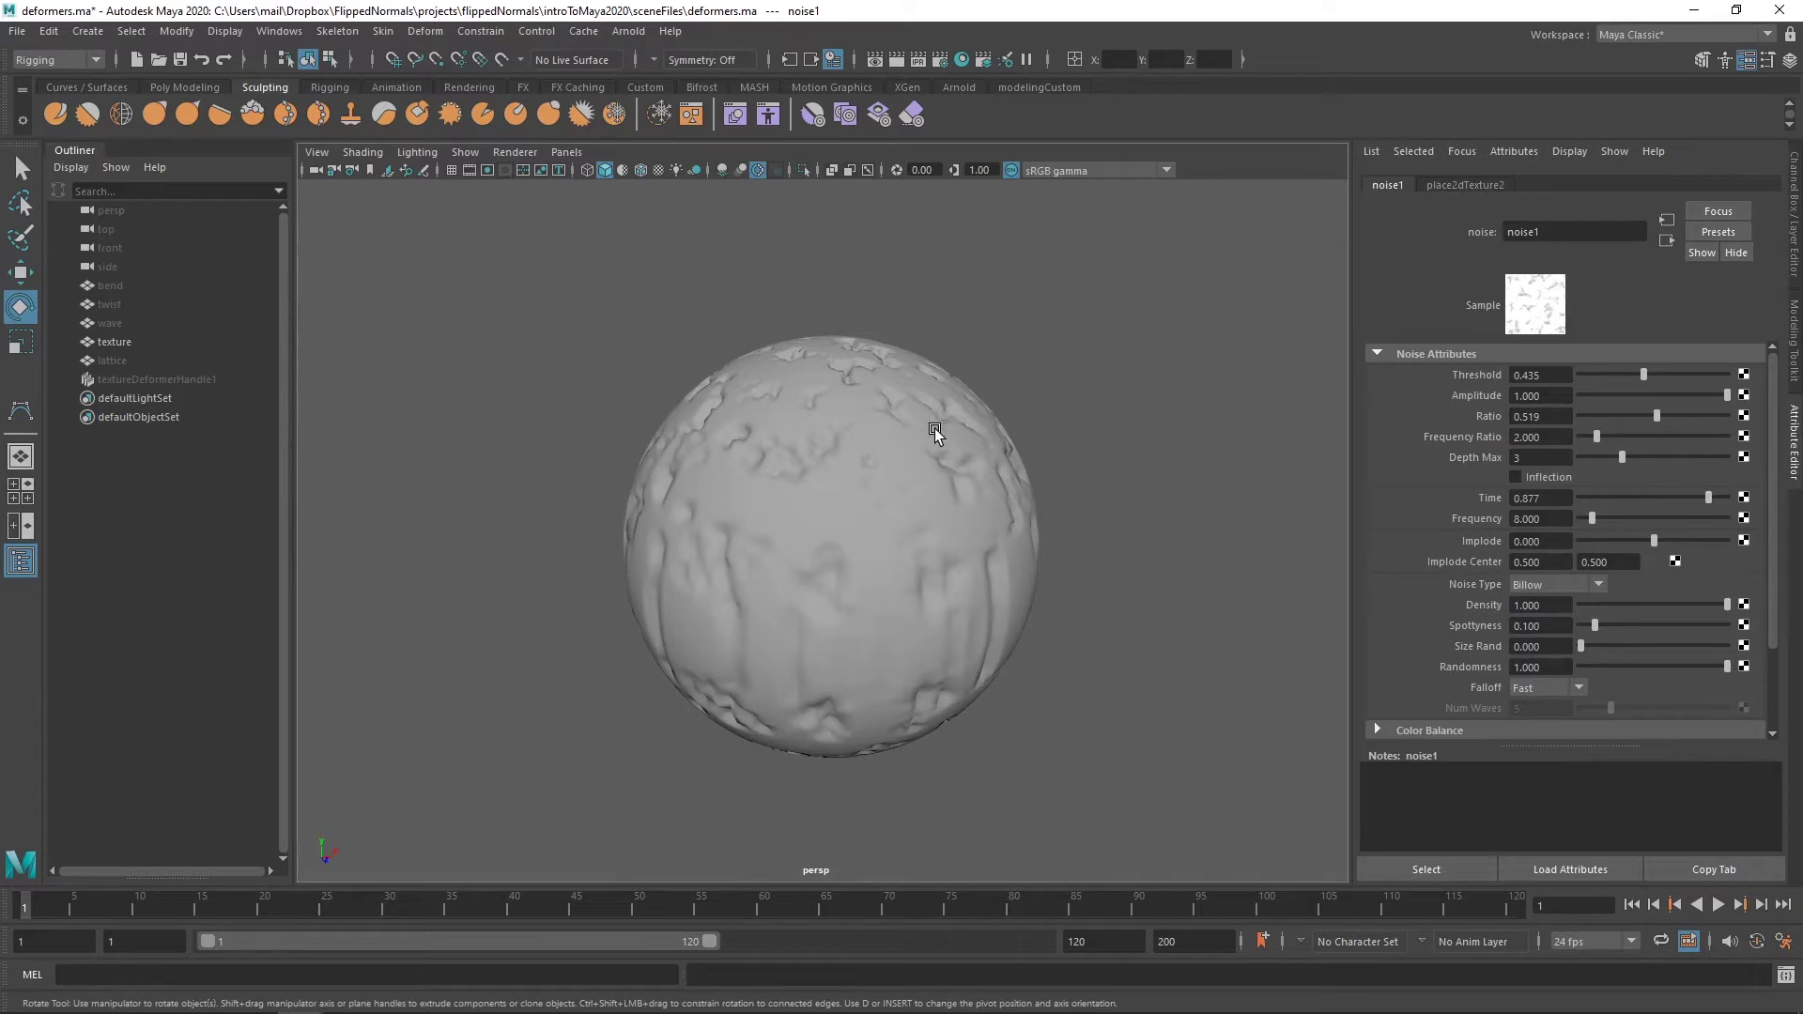
alt+drag(990, 459, 1028, 556)
alt+right_drag(1028, 556, 926, 510)
alt+drag(926, 510, 747, 460)
mouse_move(747, 460)
alt+right_down()
mouse_move(876, 459)
mouse_move(777, 451)
alt+right_up()
alt+drag(777, 451, 802, 476)
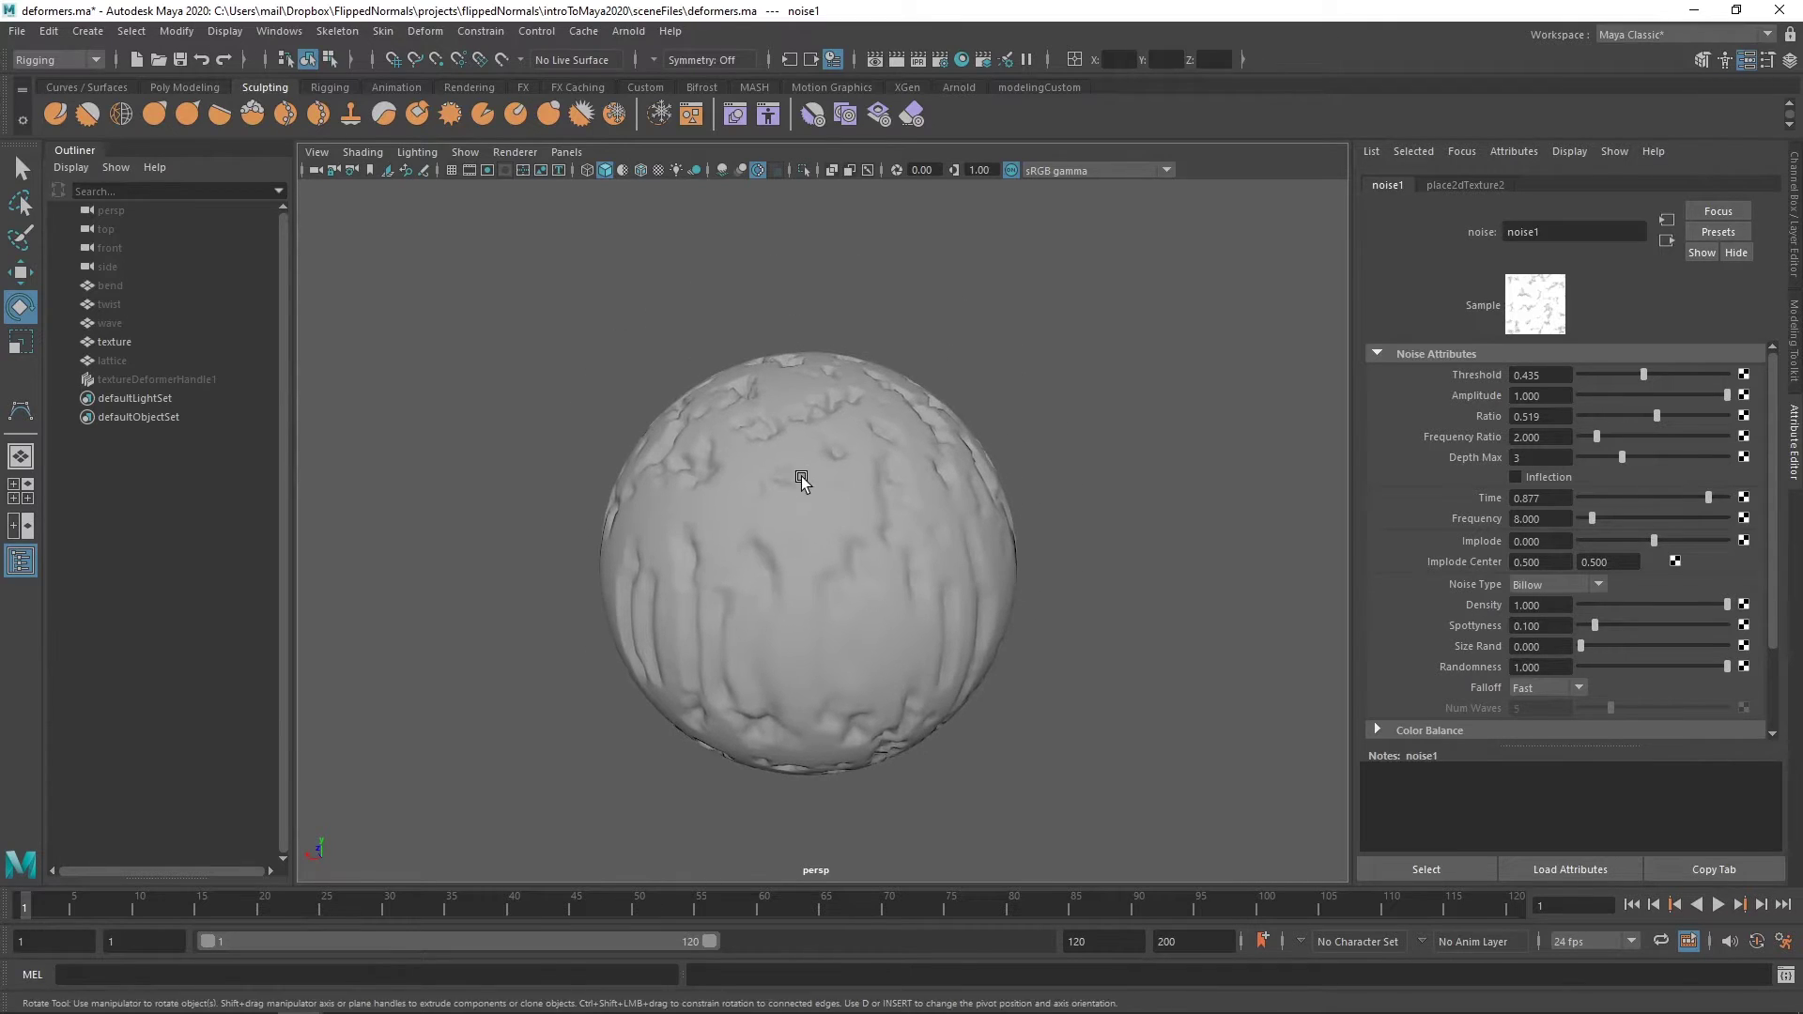
alt+right_drag(802, 476, 854, 482)
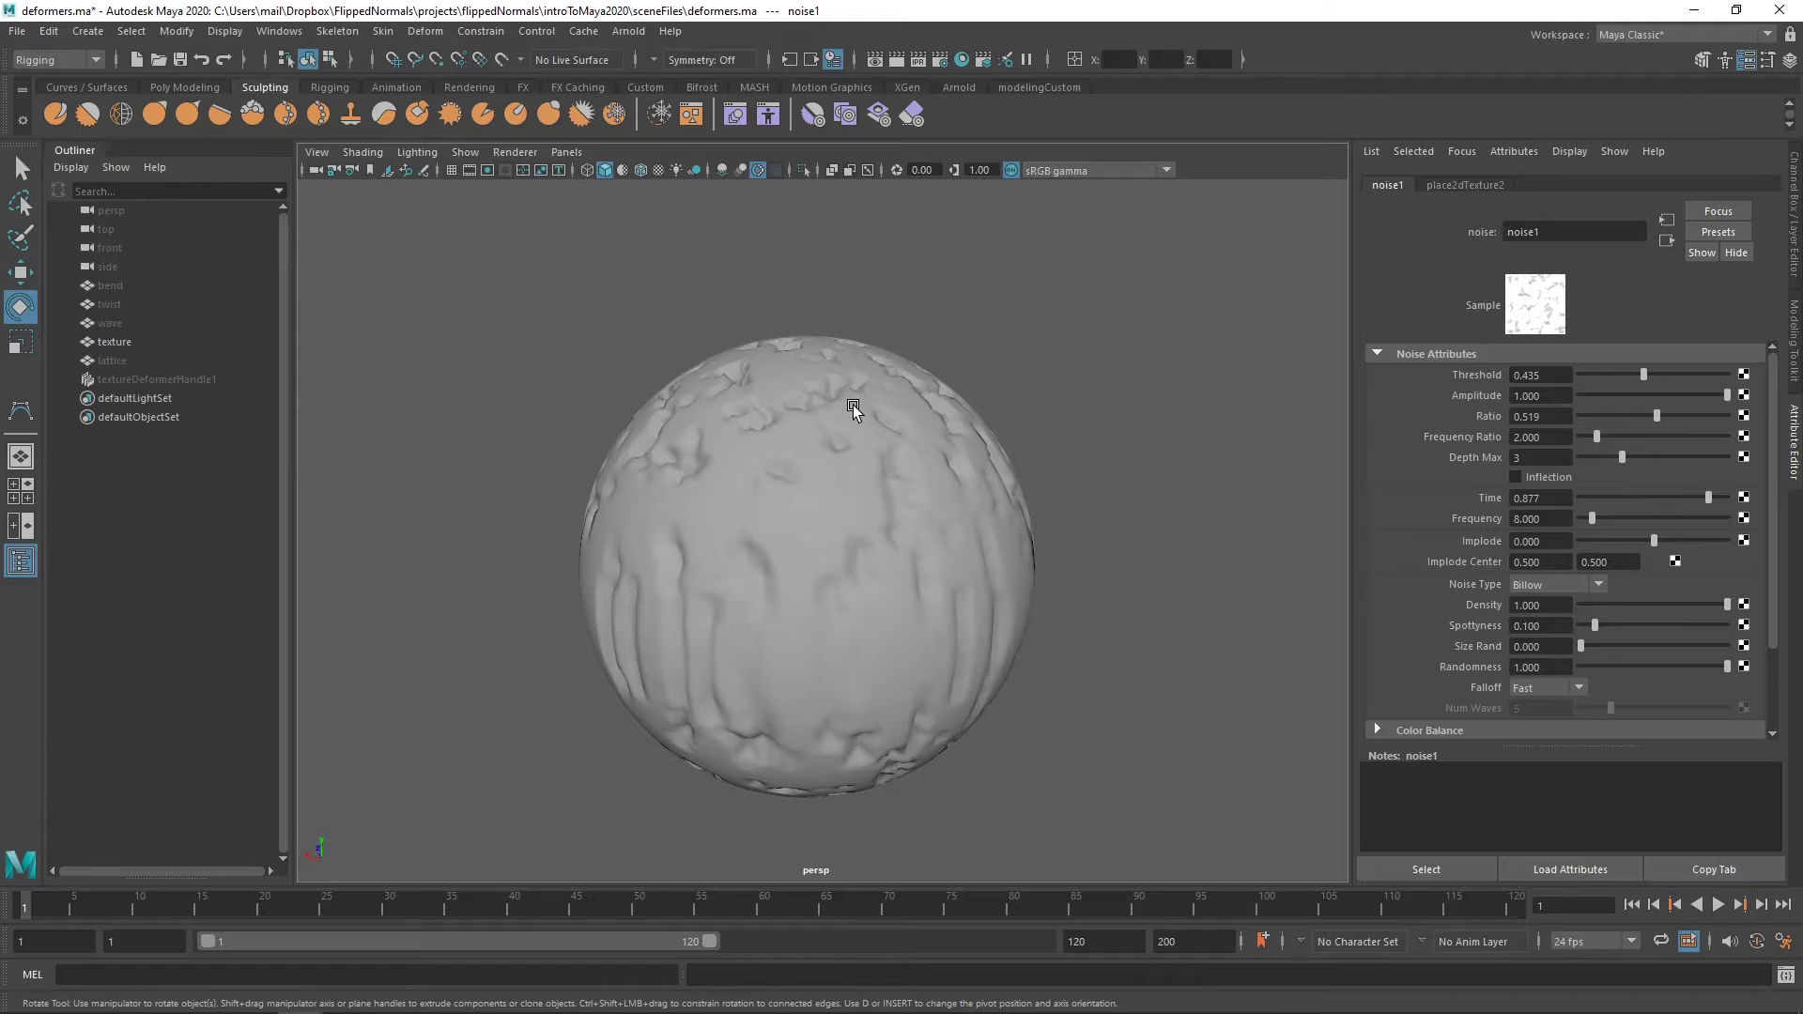
Step: Delete the texture deformer's handle from the scene
click(158, 344)
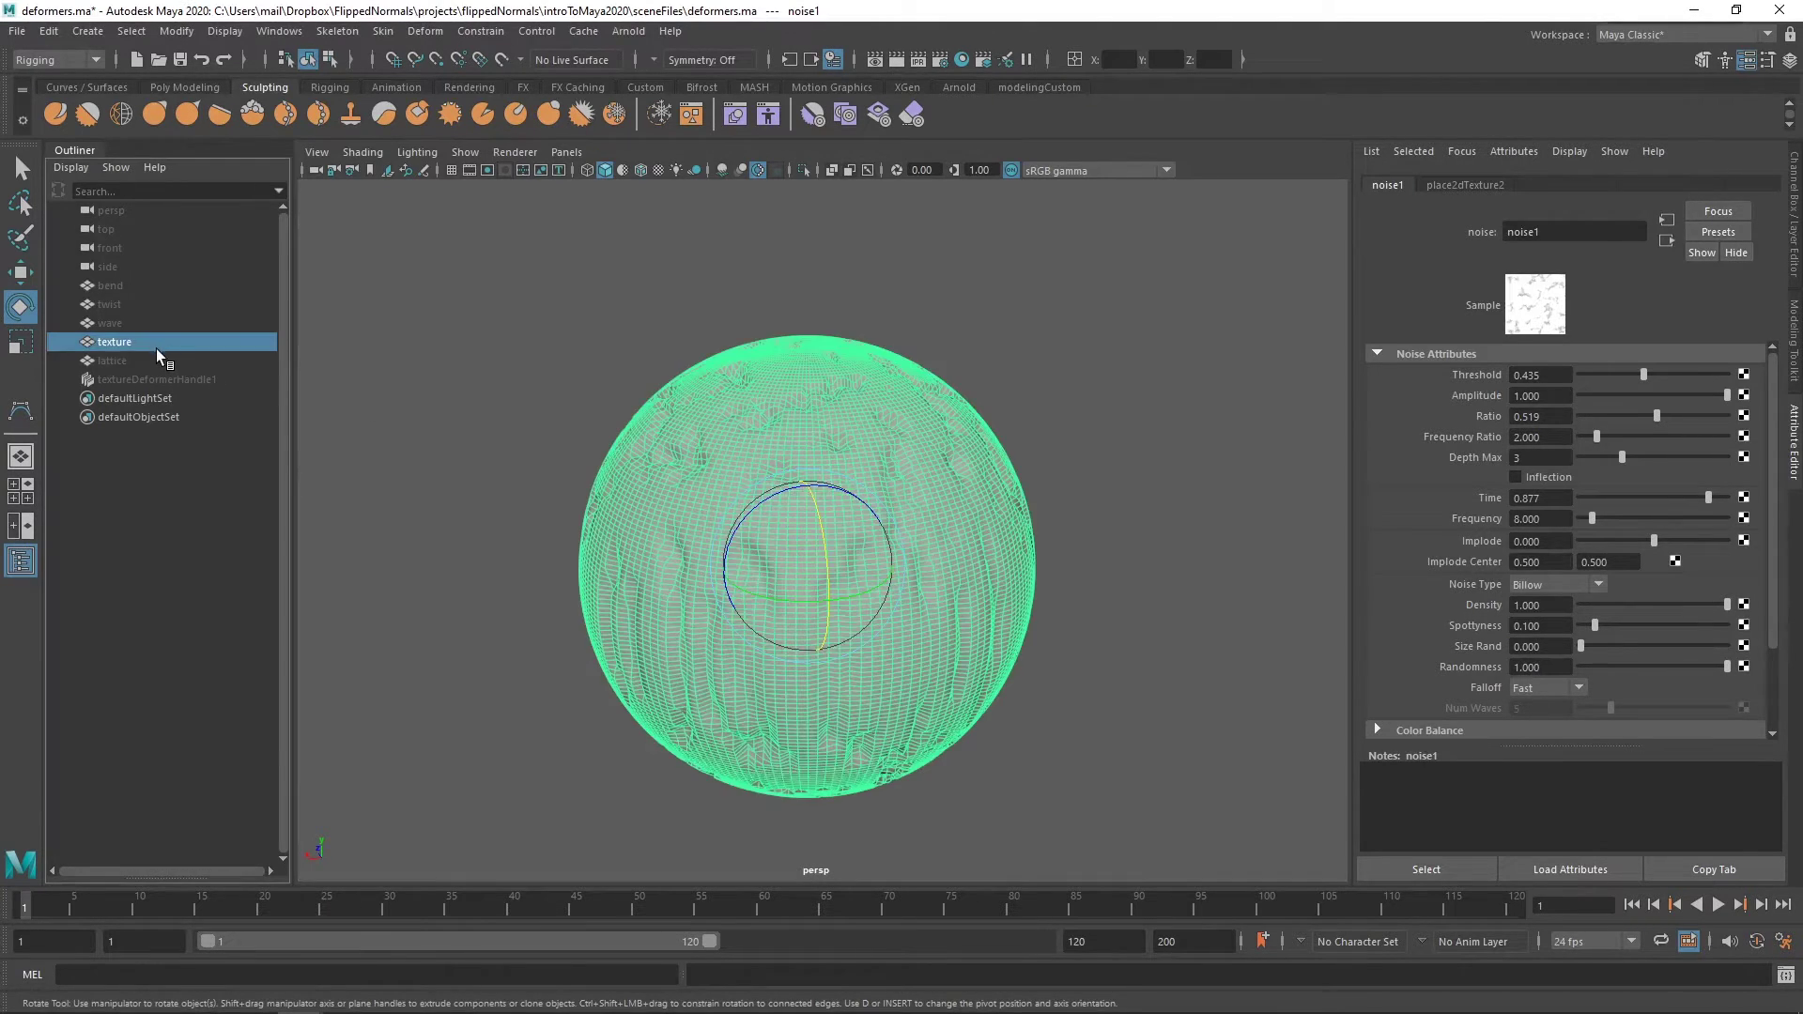
click(151, 385)
key(Delete)
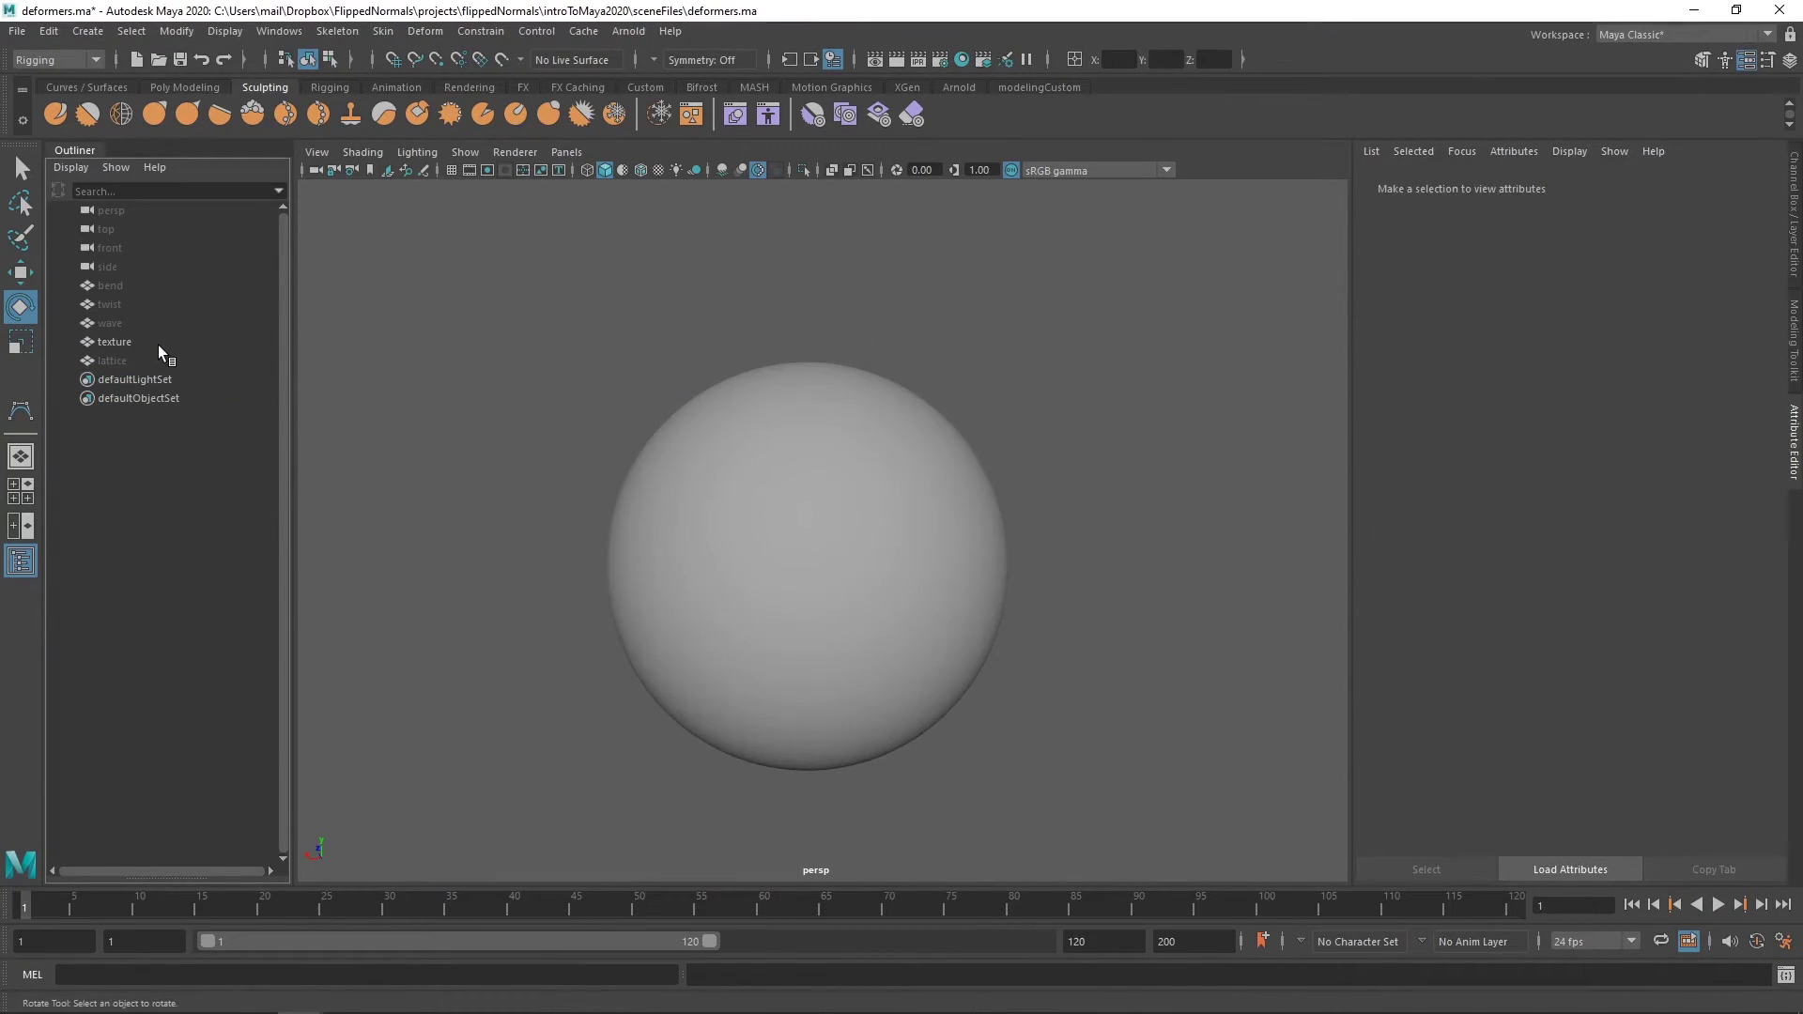
Step: Hide the texture sphere and unhide the lattice head mesh for viewing
click(157, 343)
key(h)
click(156, 358)
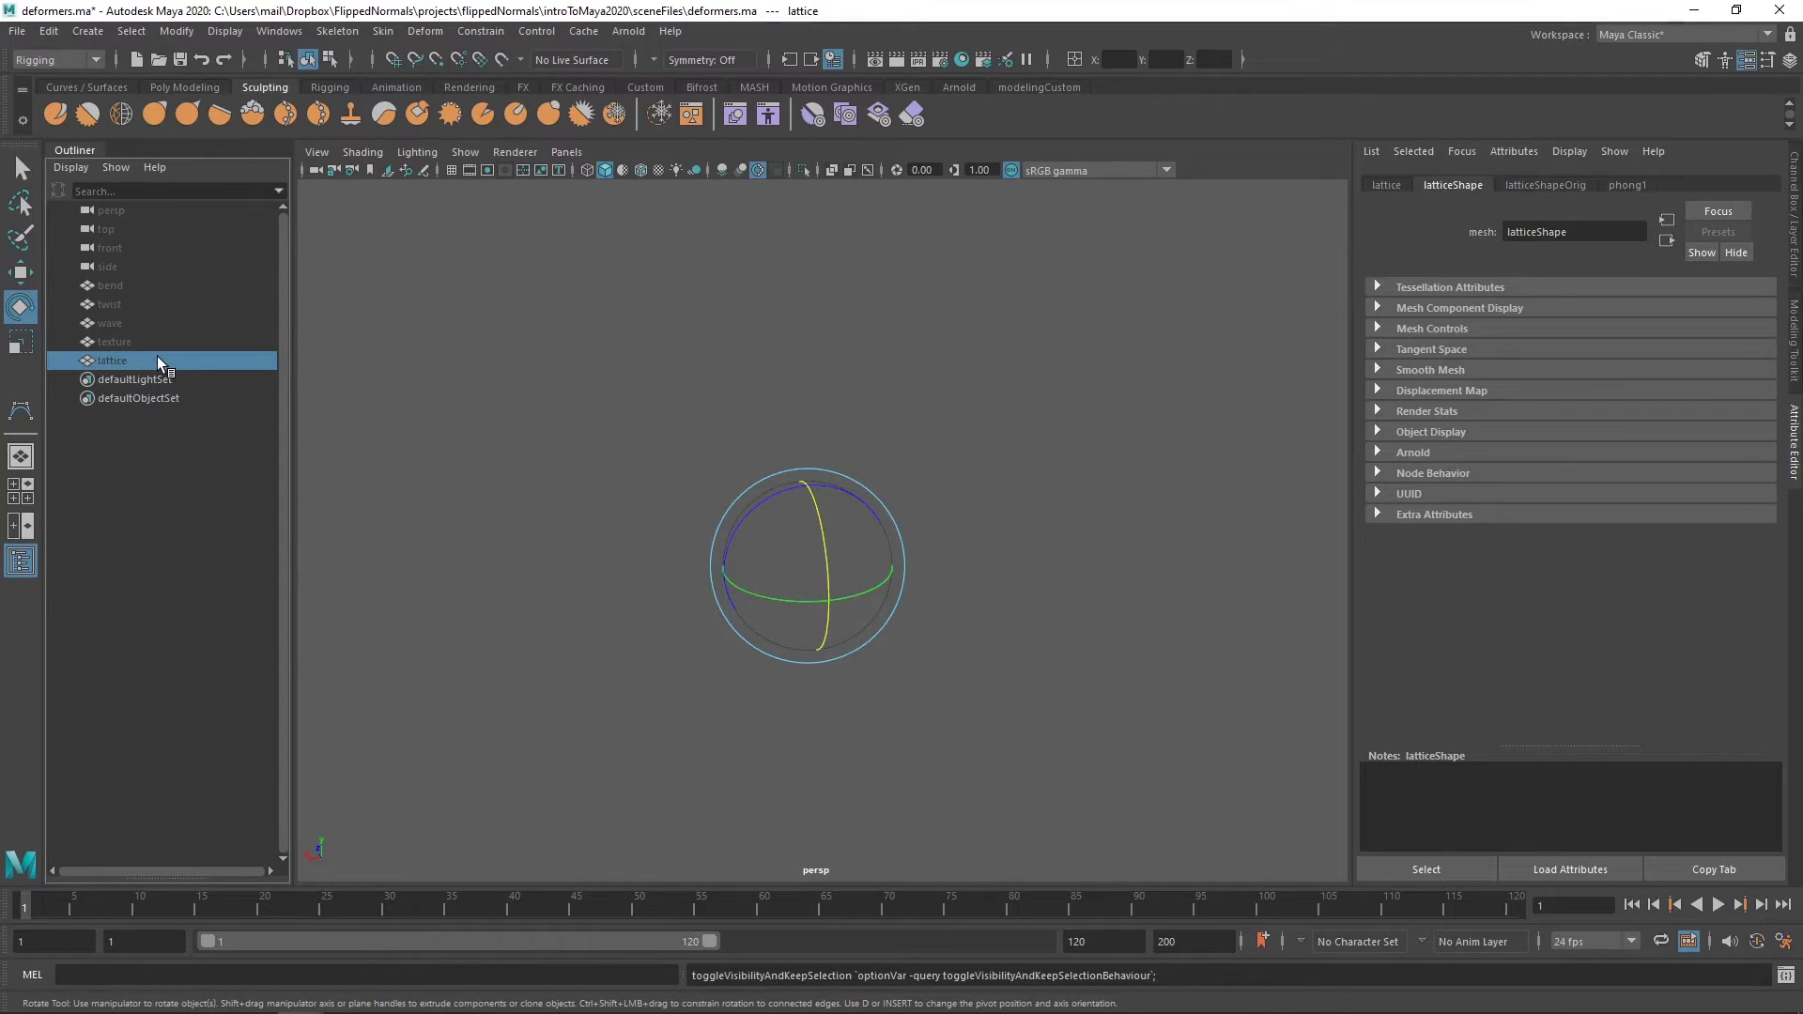
key(h)
alt+drag(875, 335, 1176, 358)
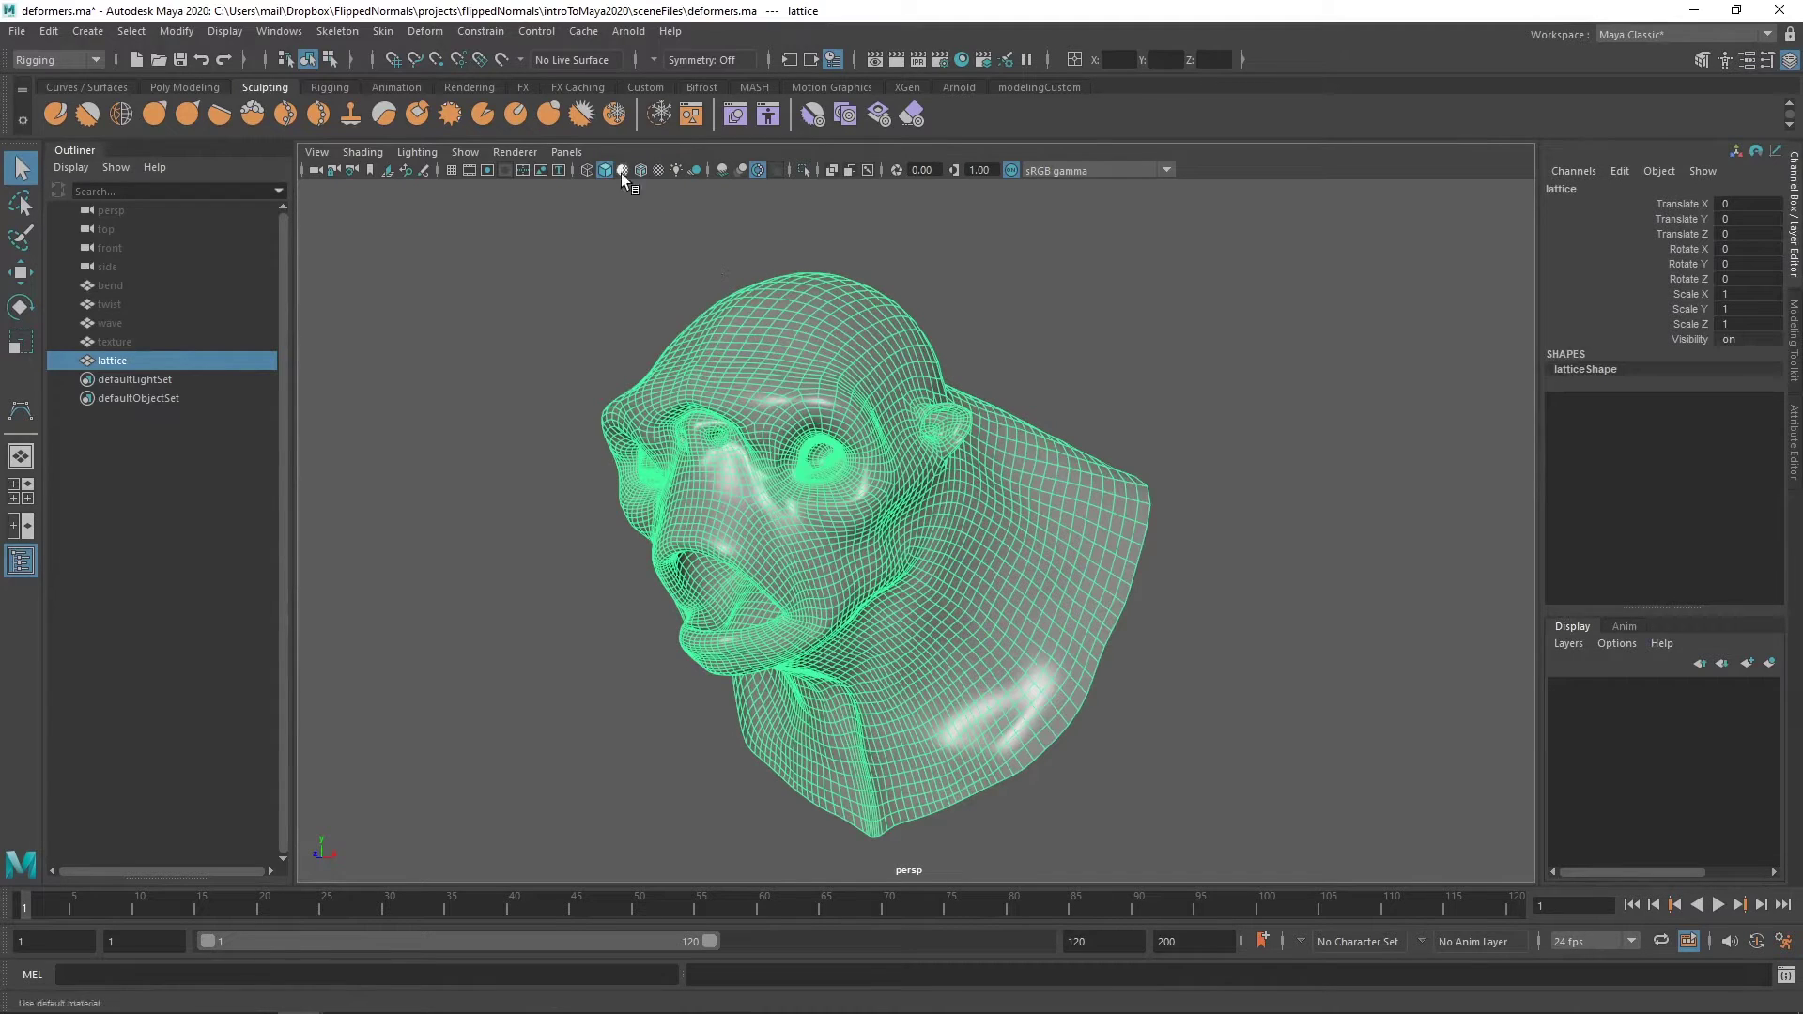
Step: Apply a Lattice deformer to the head mesh
click(424, 31)
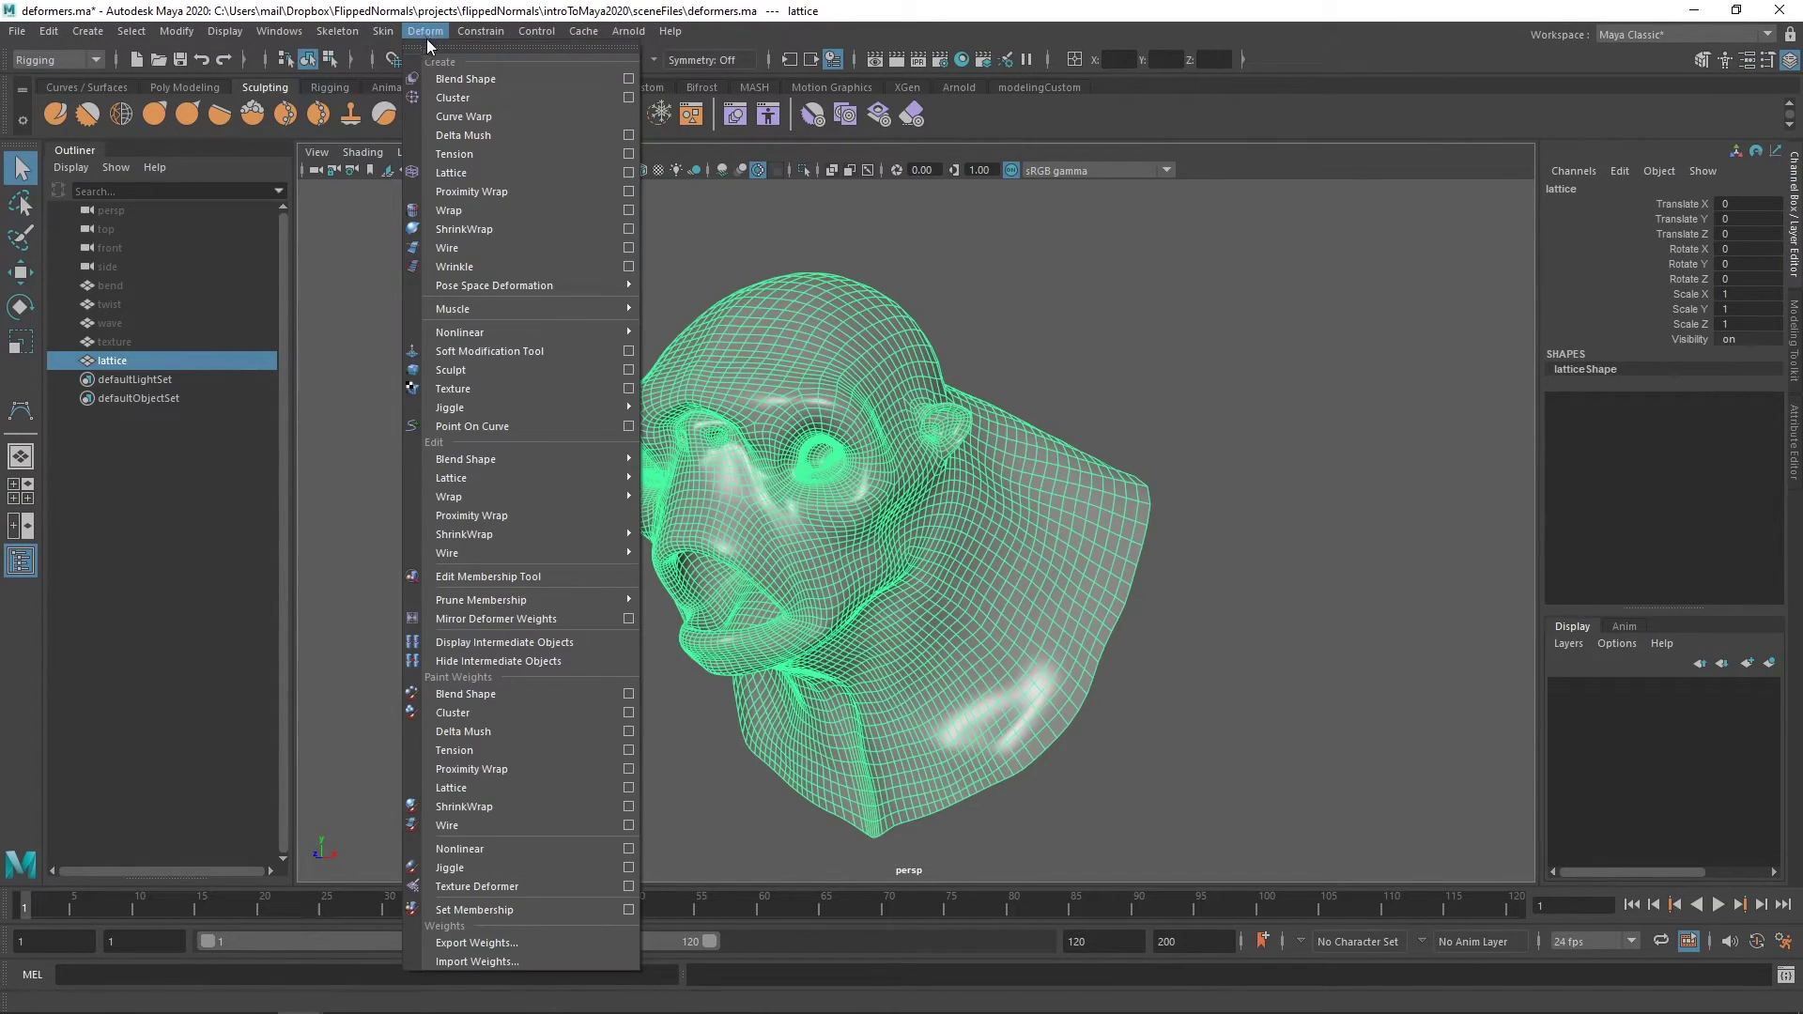
click(459, 175)
mouse_move(1100, 378)
alt+mouse_down()
mouse_move(1037, 402)
mouse_move(1071, 394)
alt+mouse_up()
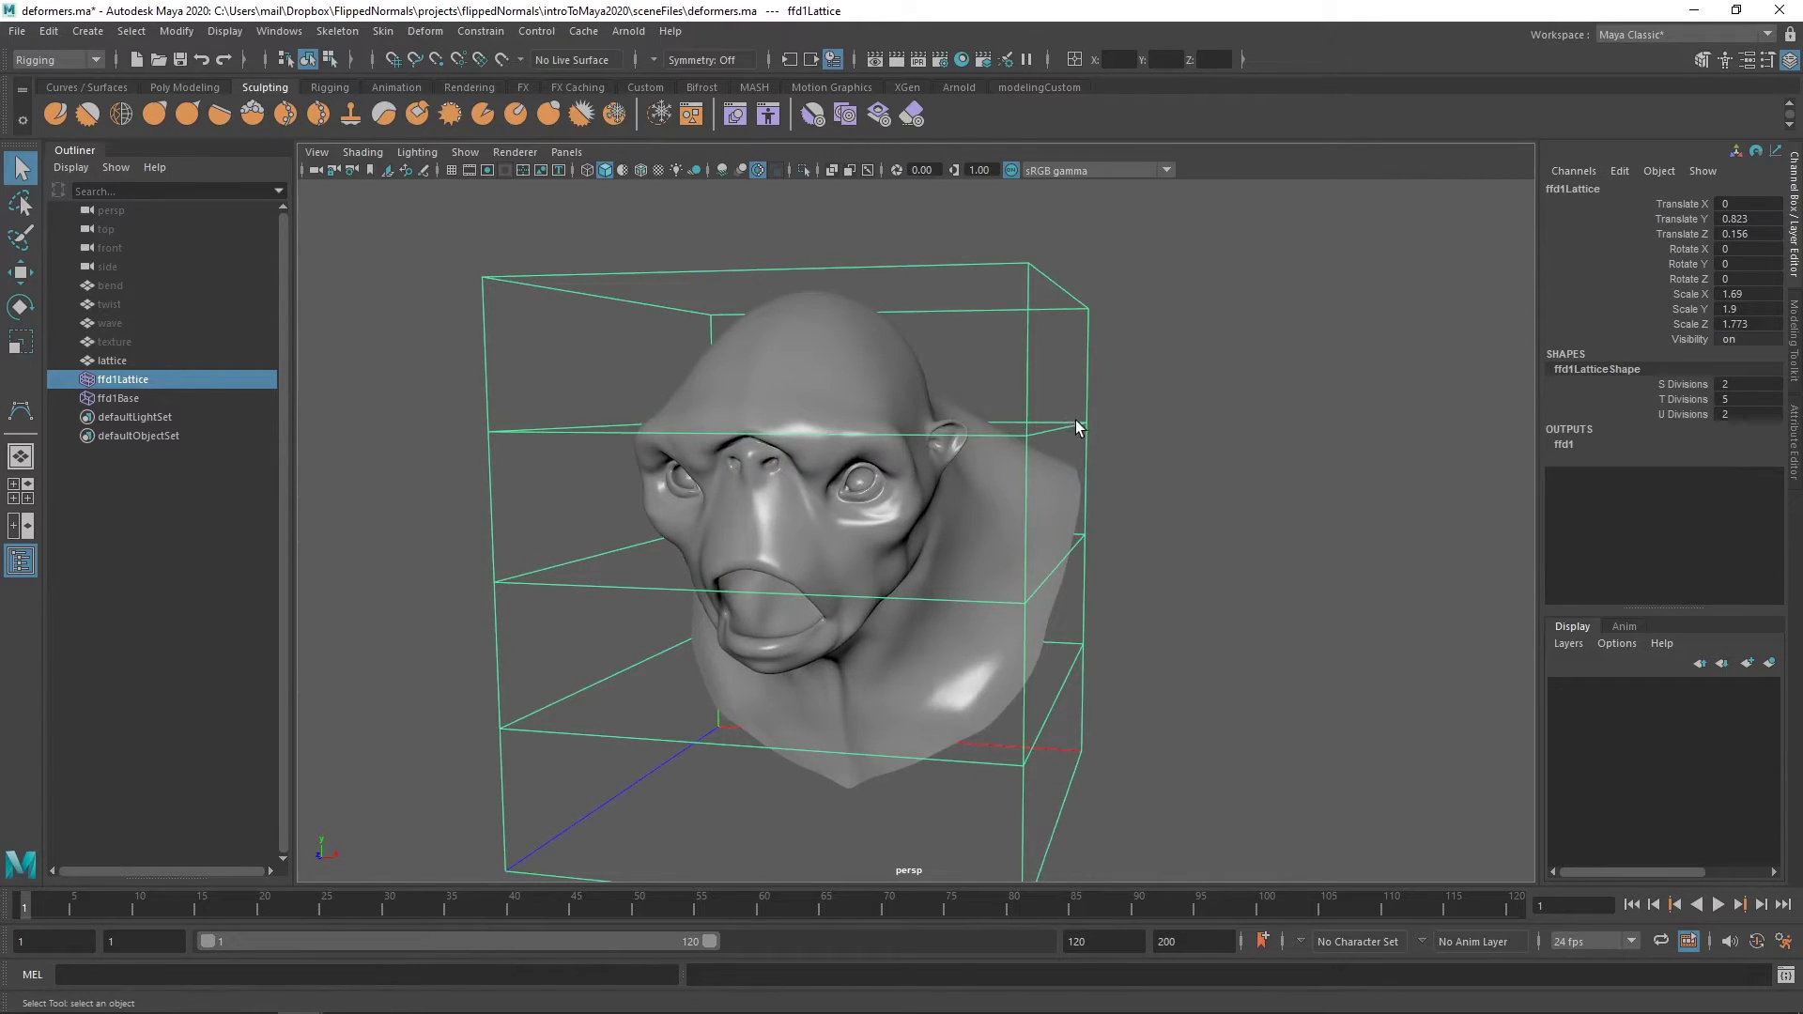
Step: Try moving the two brow-level lattice points on one side of the head sideways, and undo the move
right_drag(1085, 425, 1077, 366)
drag(1123, 374, 1009, 453)
key(w)
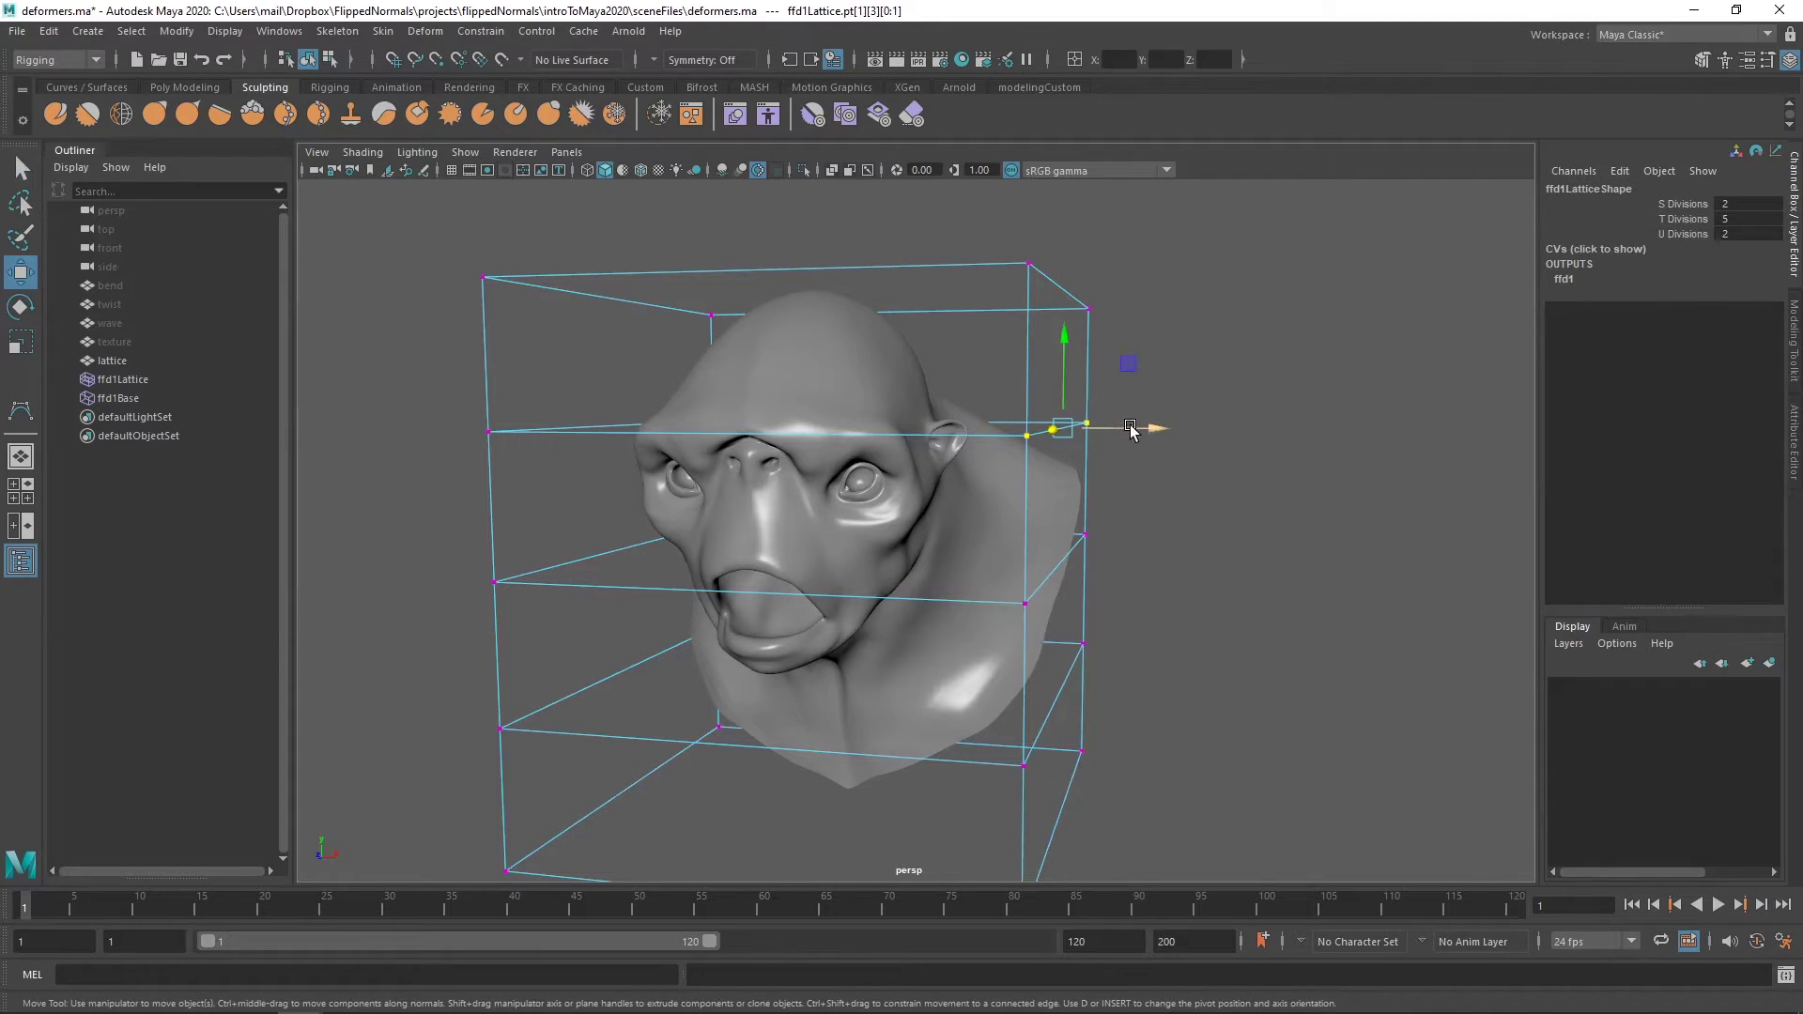
drag(1134, 425, 1019, 465)
key(ctrl+z)
Step: Try scaling the whole brow-level row of lattice points narrower across the head, and undo the scale
drag(1134, 483, 342, 394)
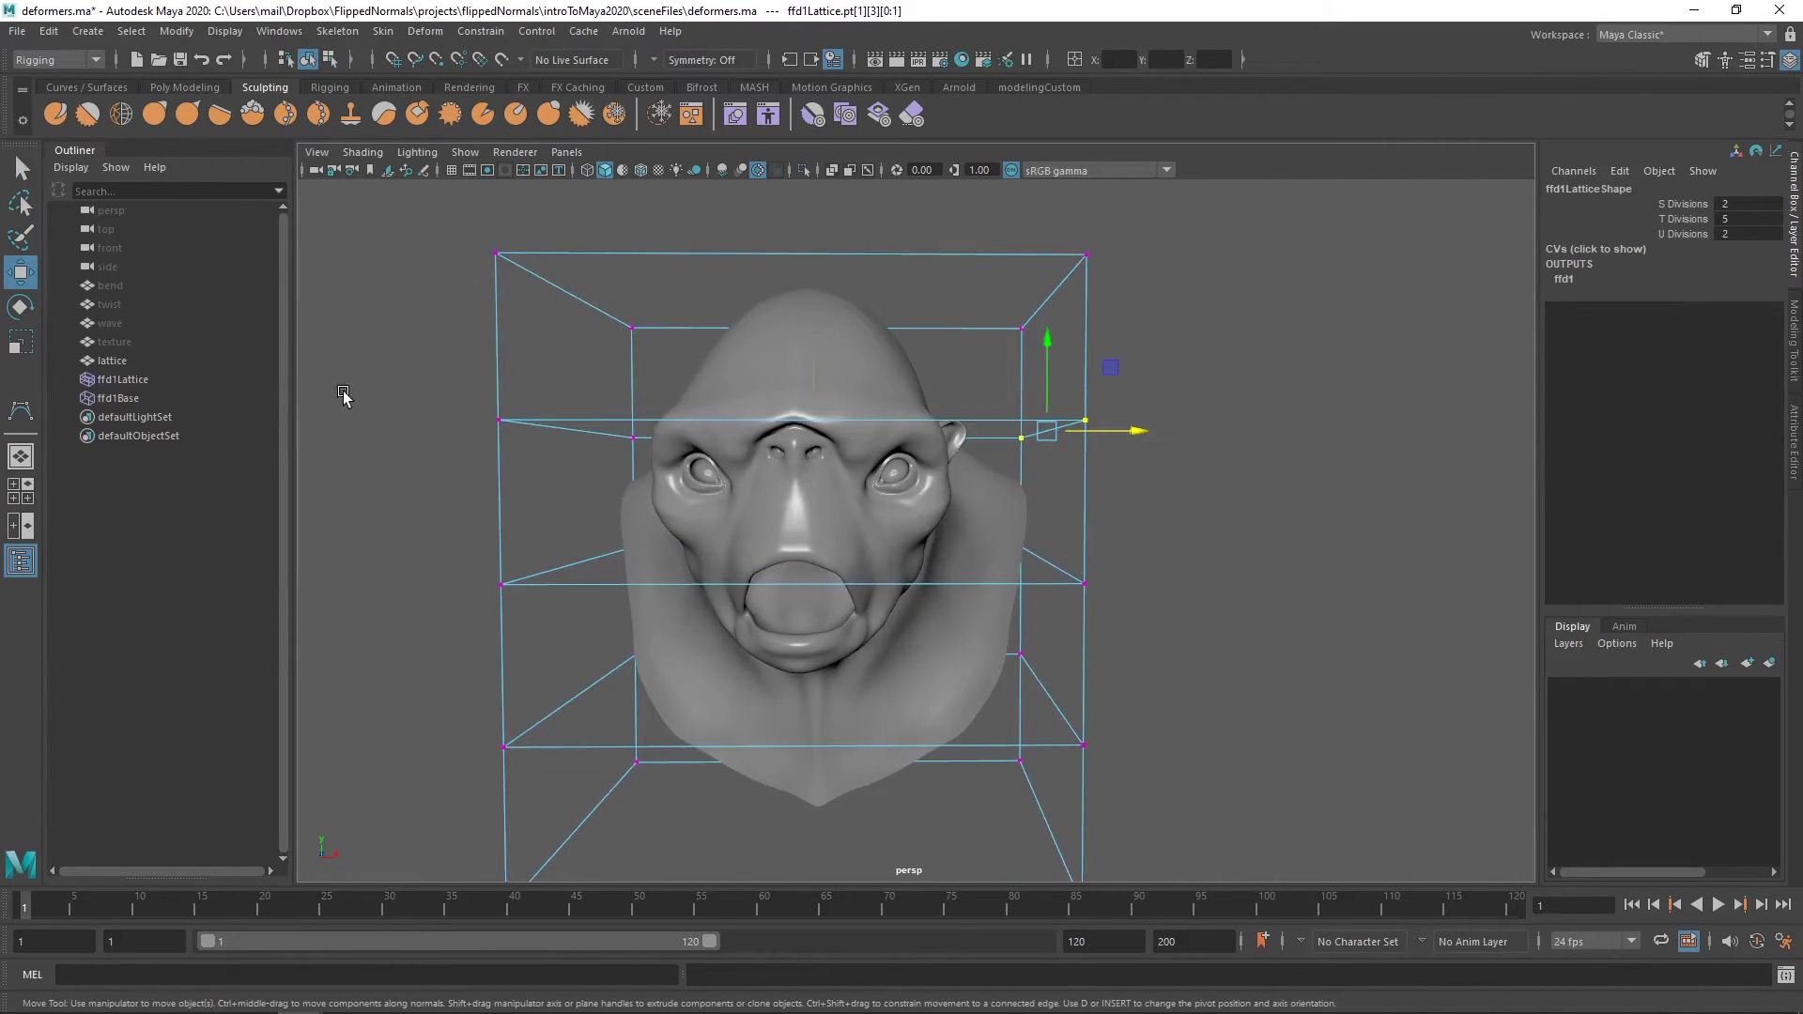
key(r)
mouse_move(854, 417)
mouse_down()
mouse_move(830, 418)
mouse_move(853, 419)
mouse_up()
key(ctrl+z)
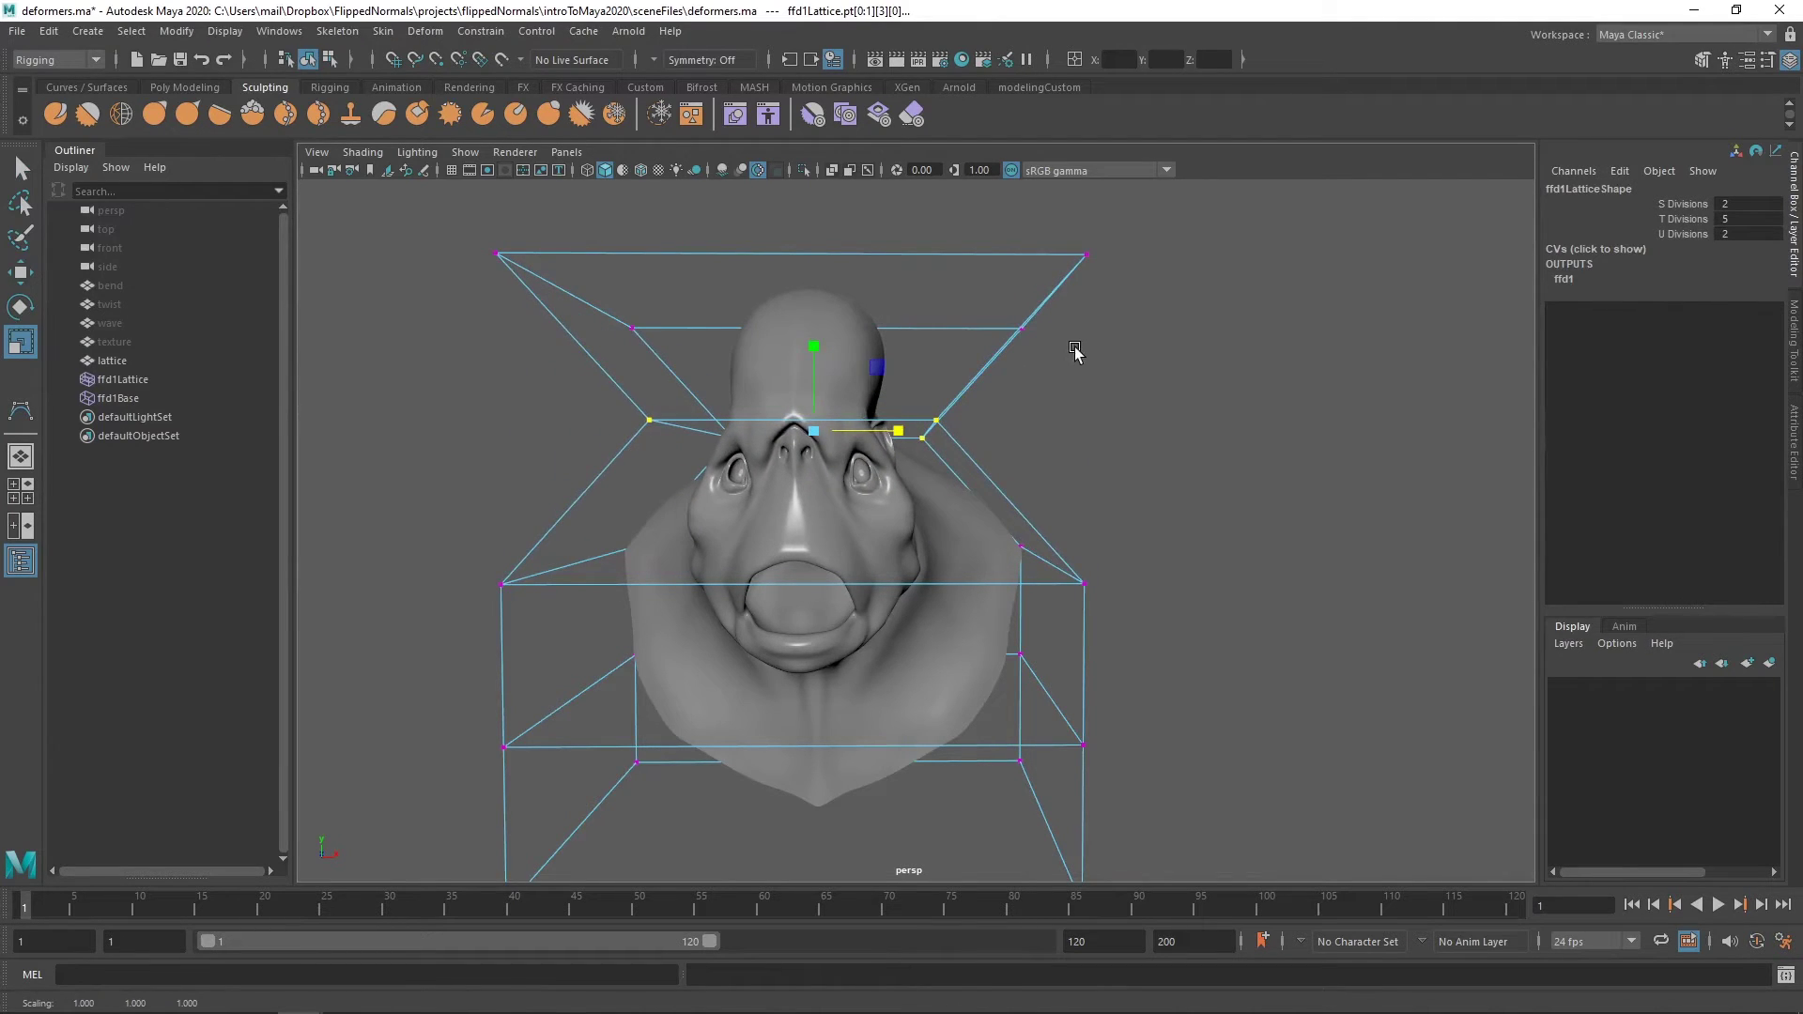
Step: Push the front brow-level lattice points back toward the skull in a side view
alt+drag(1075, 351, 659, 514)
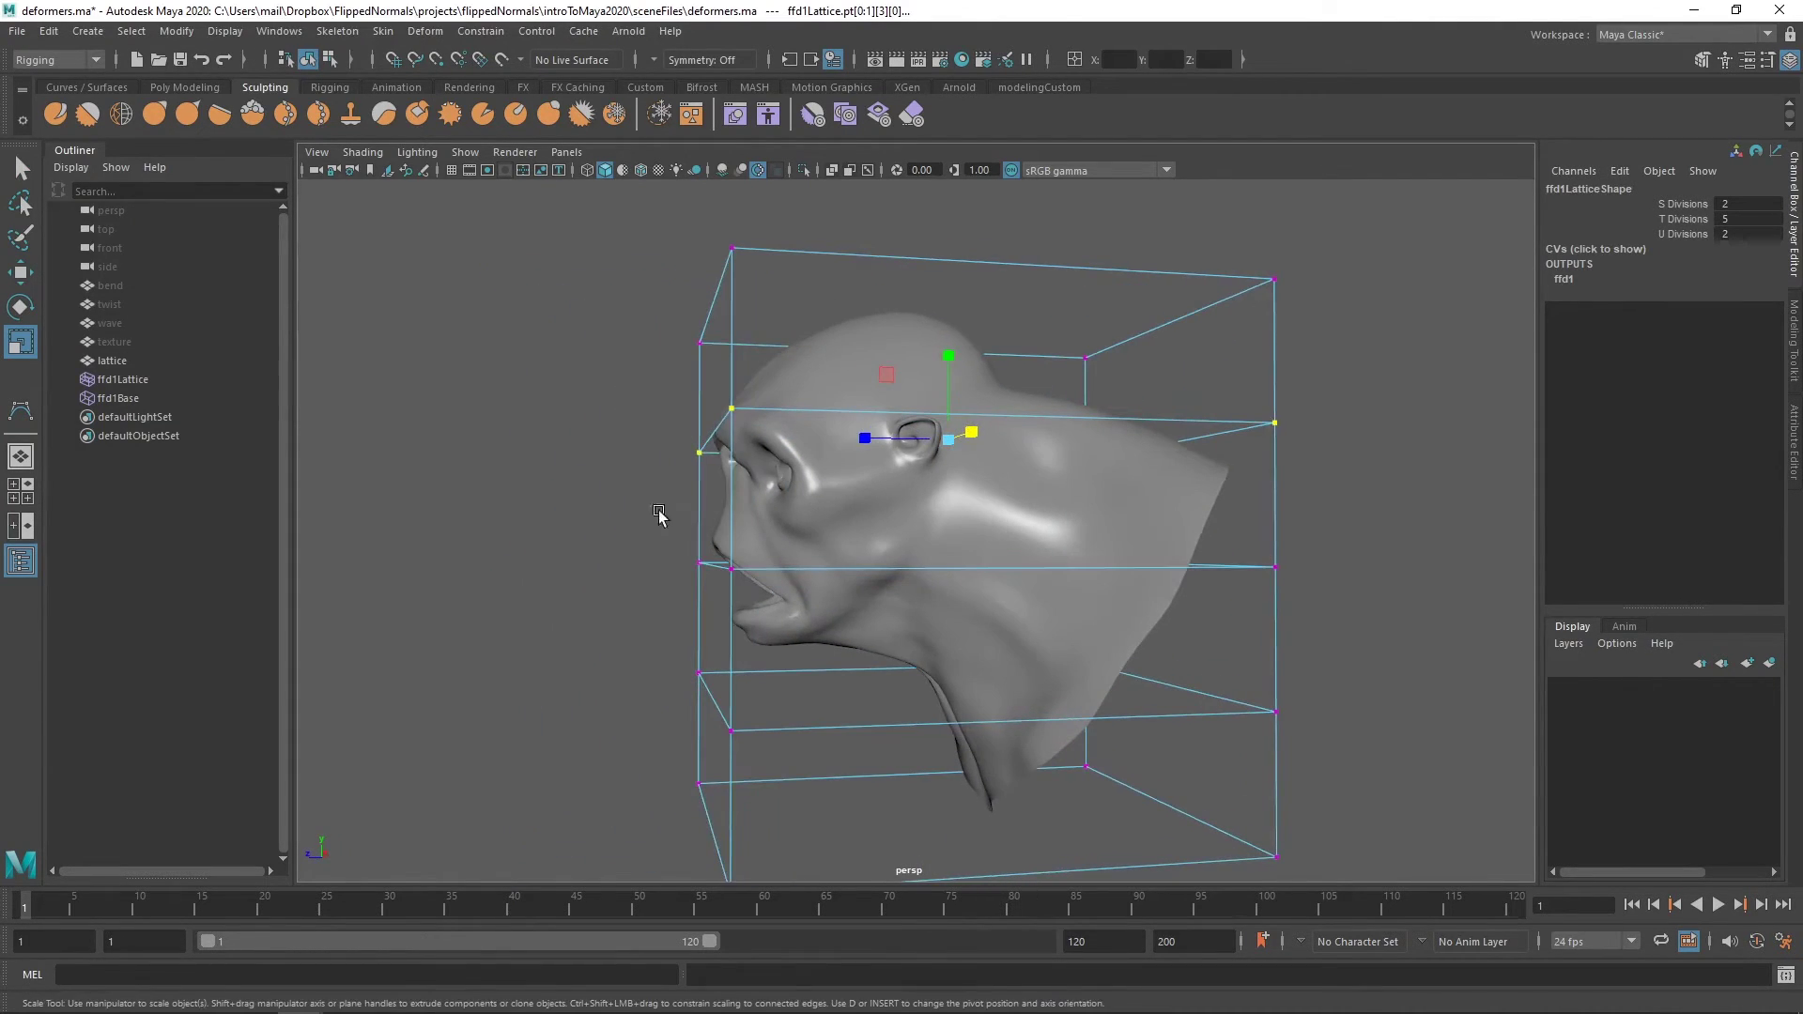
alt+drag(795, 394, 705, 373)
key(w)
drag(646, 496, 646, 496)
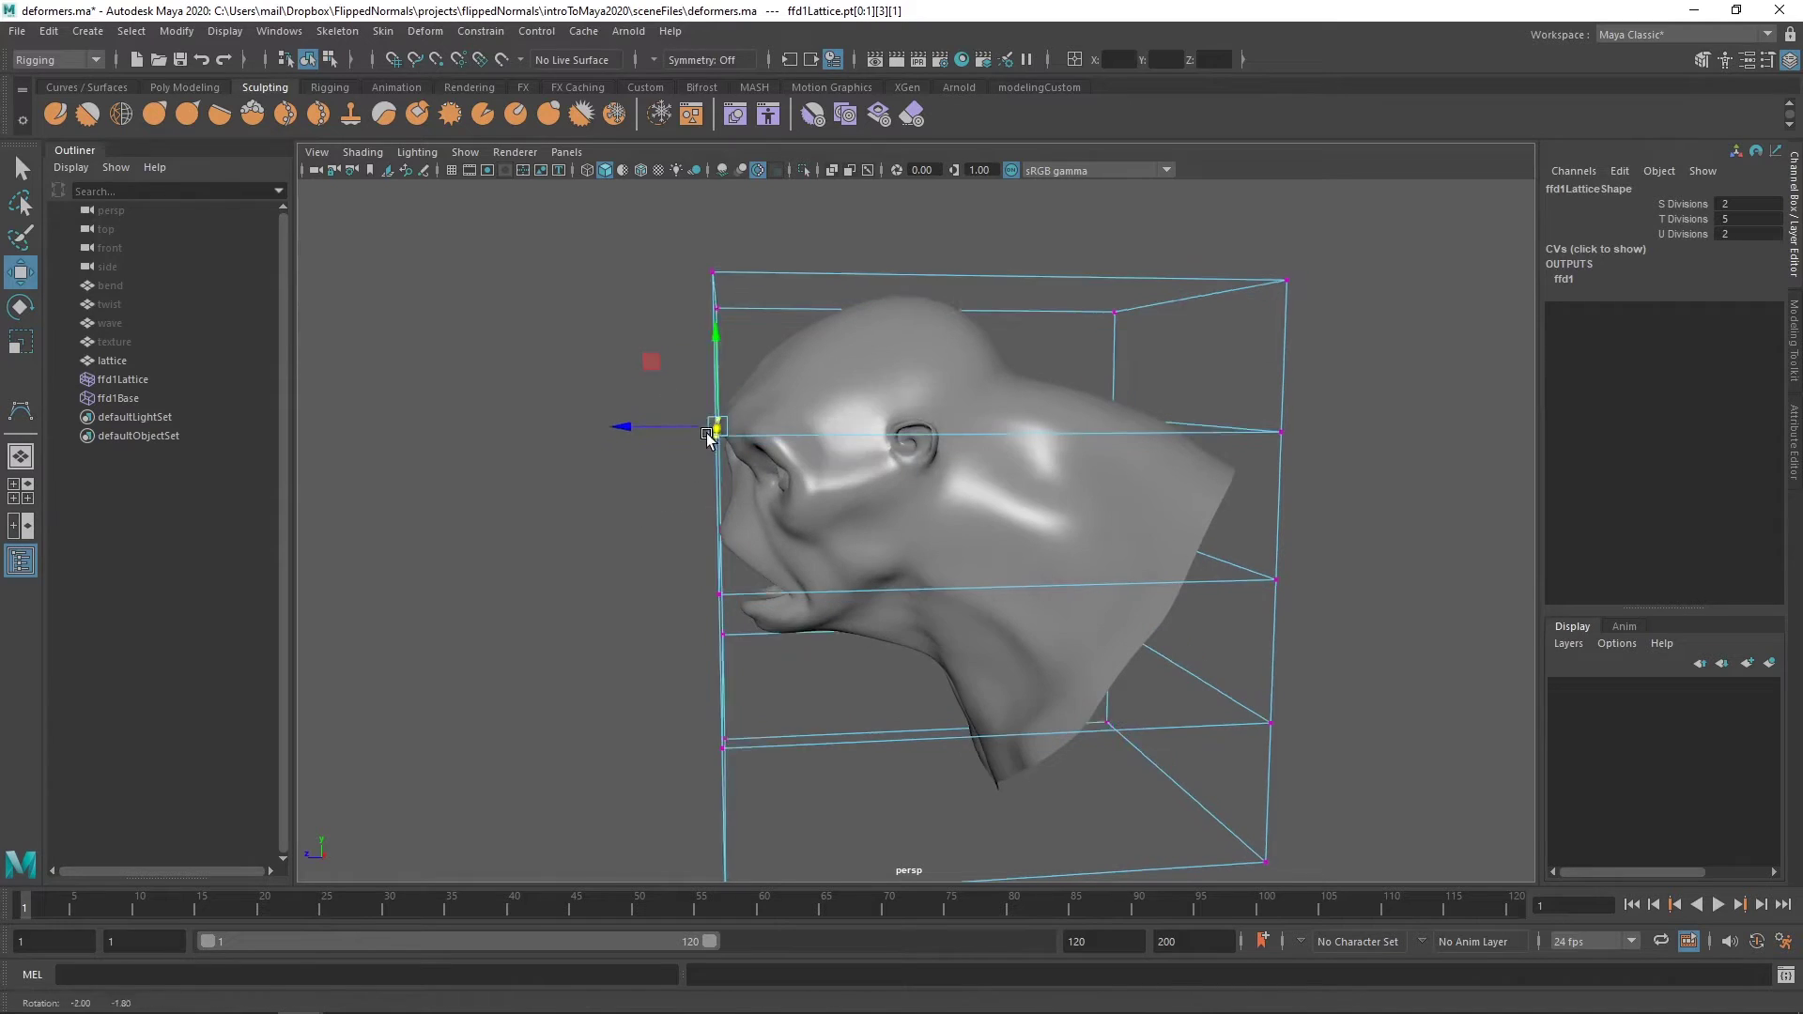
drag(678, 425, 655, 665)
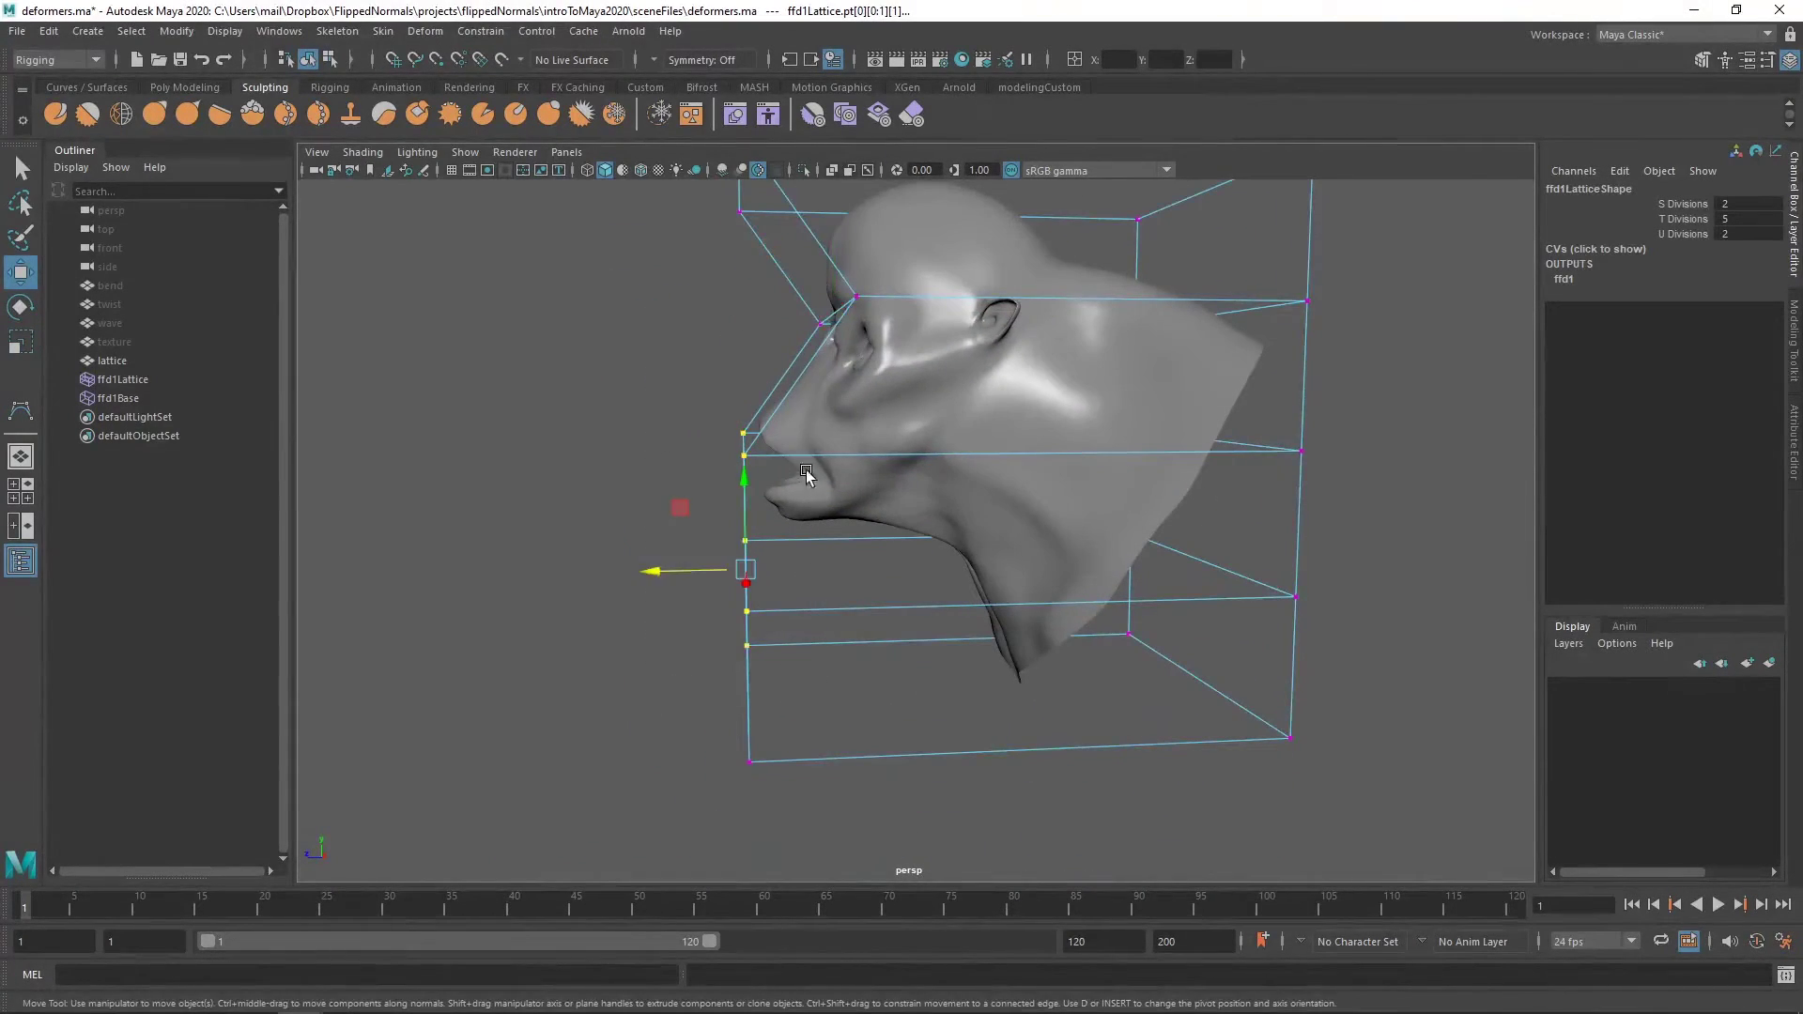
Step: Pull the front lattice points around the muzzle forward to lengthen the lower face
alt+drag(806, 477, 754, 566)
ctrl+drag(728, 733, 724, 742)
alt+drag(724, 526, 883, 474)
drag(673, 495, 779, 387)
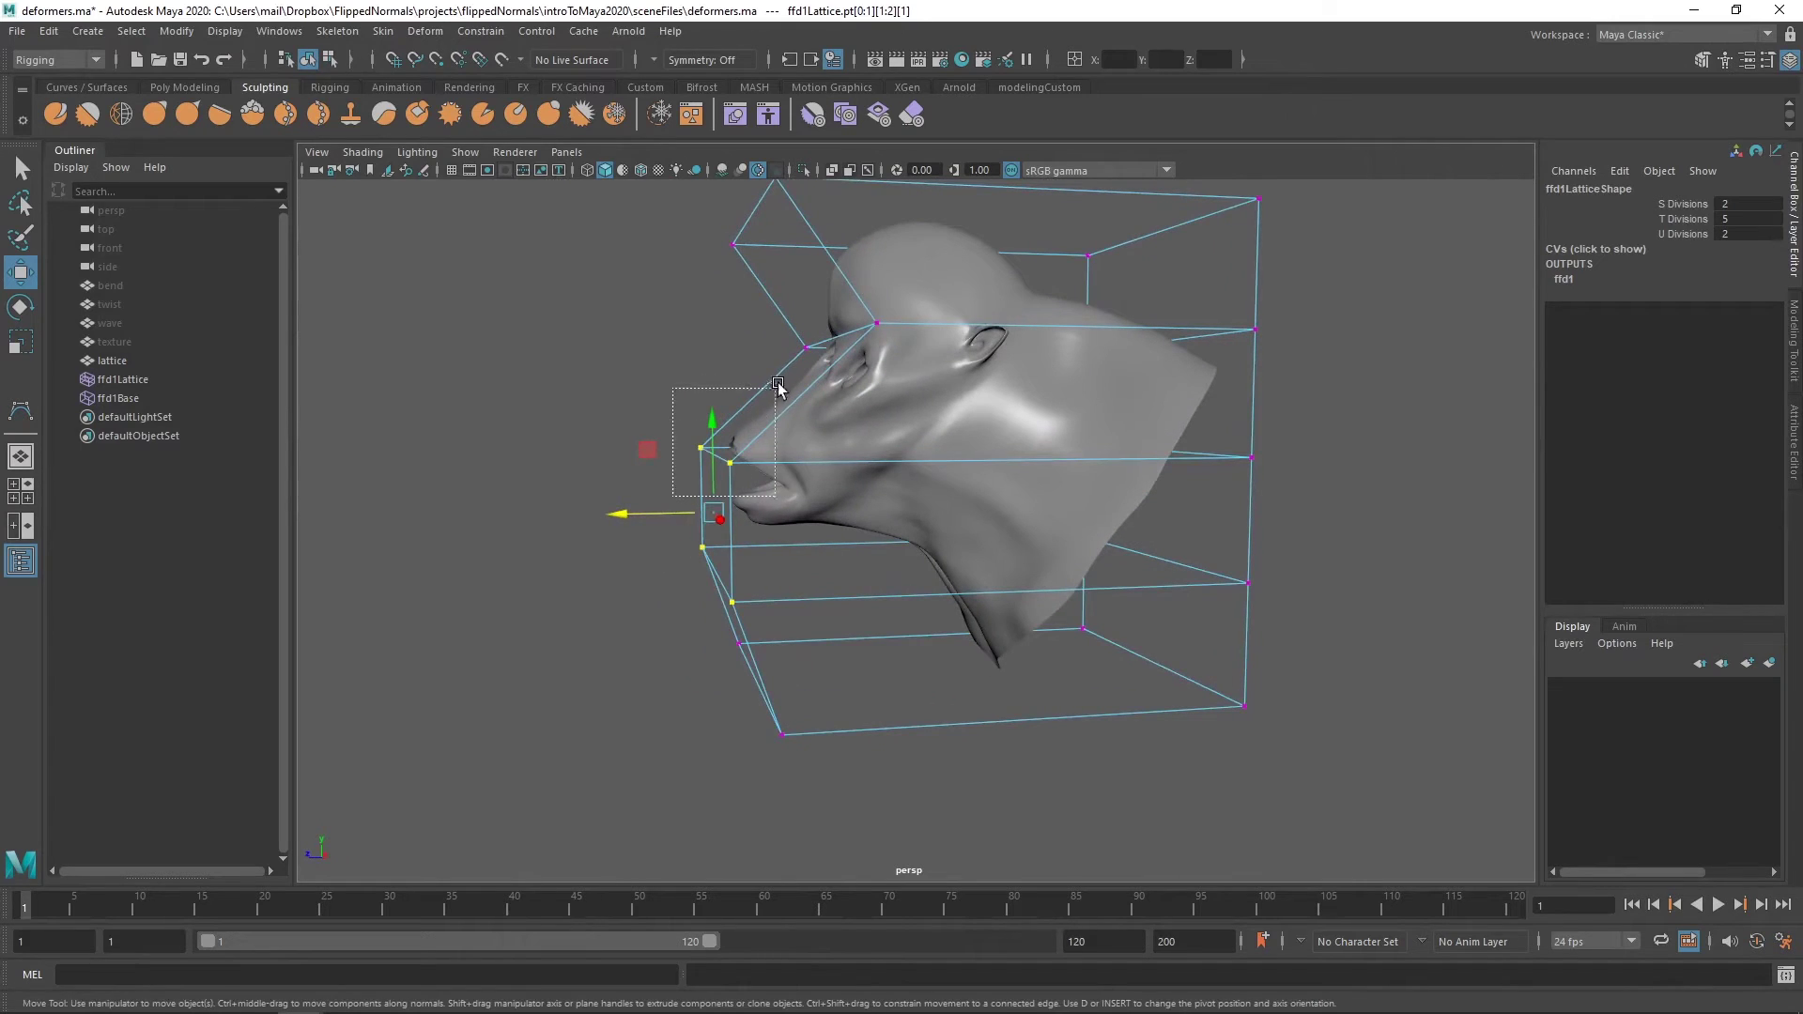
Step: Move the uppermost lattice points on both sides of the head inward to taper the crown
alt+drag(1014, 422, 1066, 368)
alt+drag(986, 466, 969, 495)
drag(1093, 400, 1033, 399)
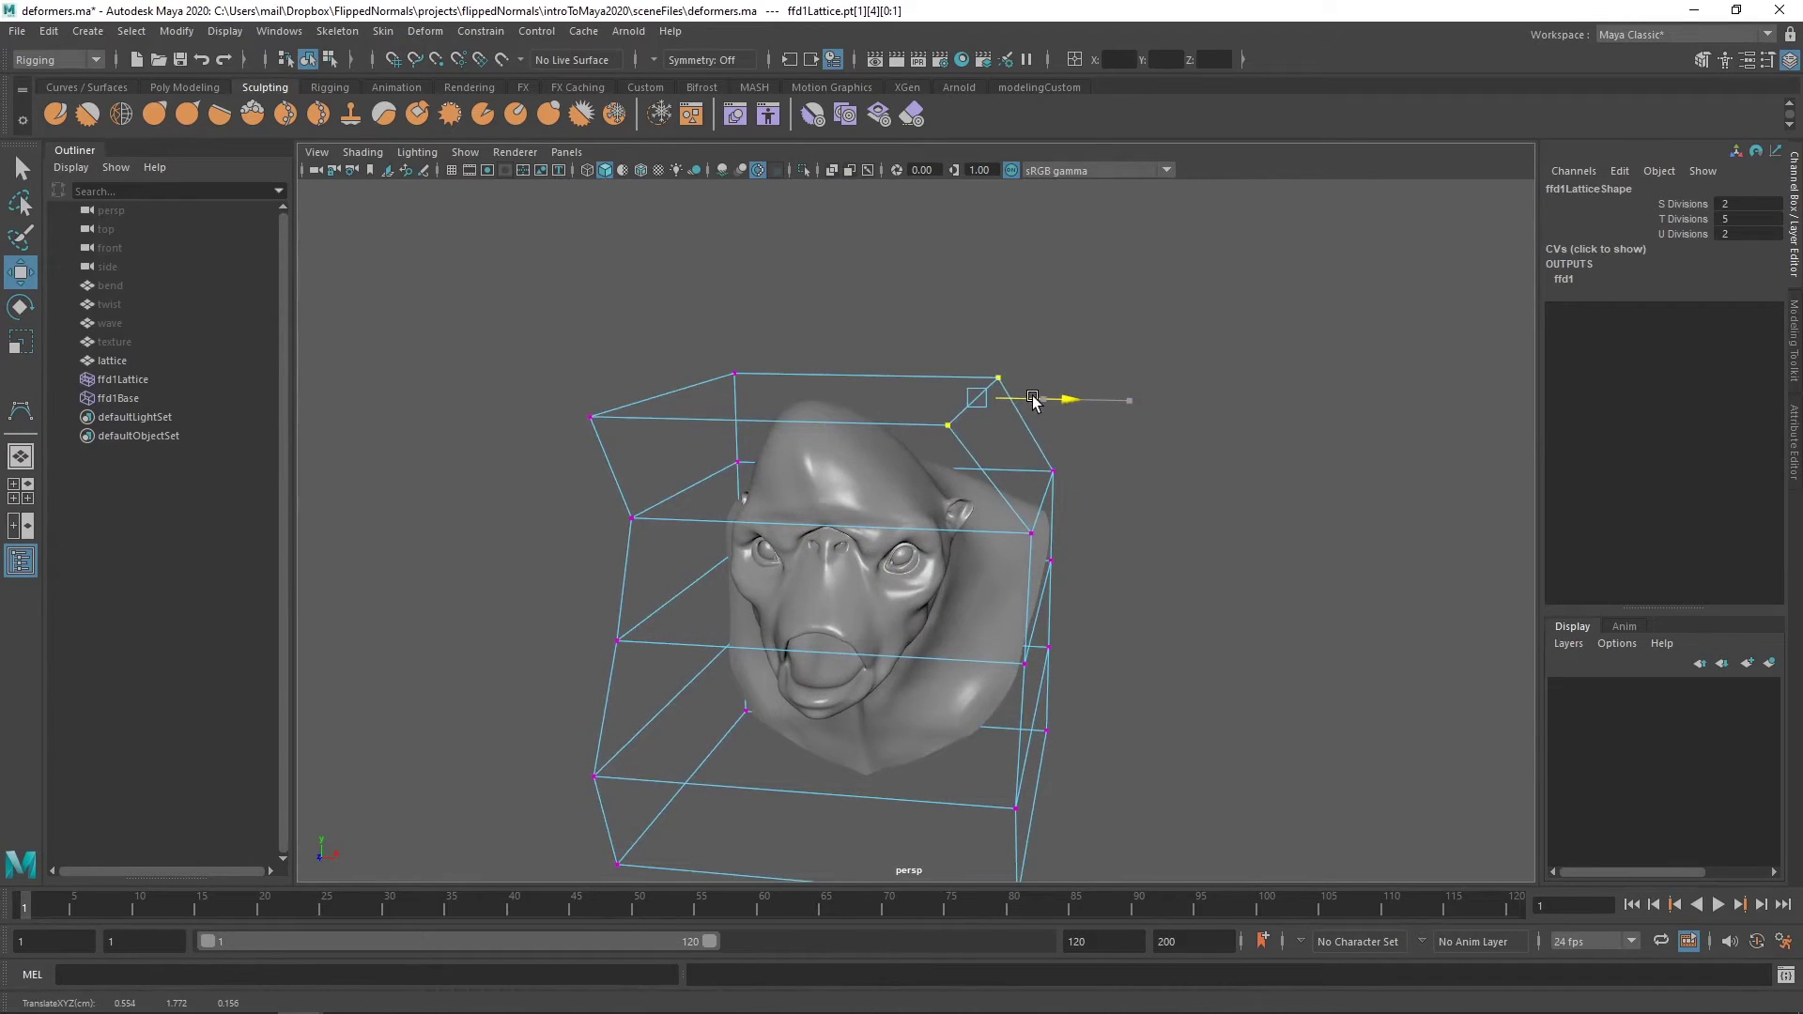
alt+drag(805, 443, 990, 395)
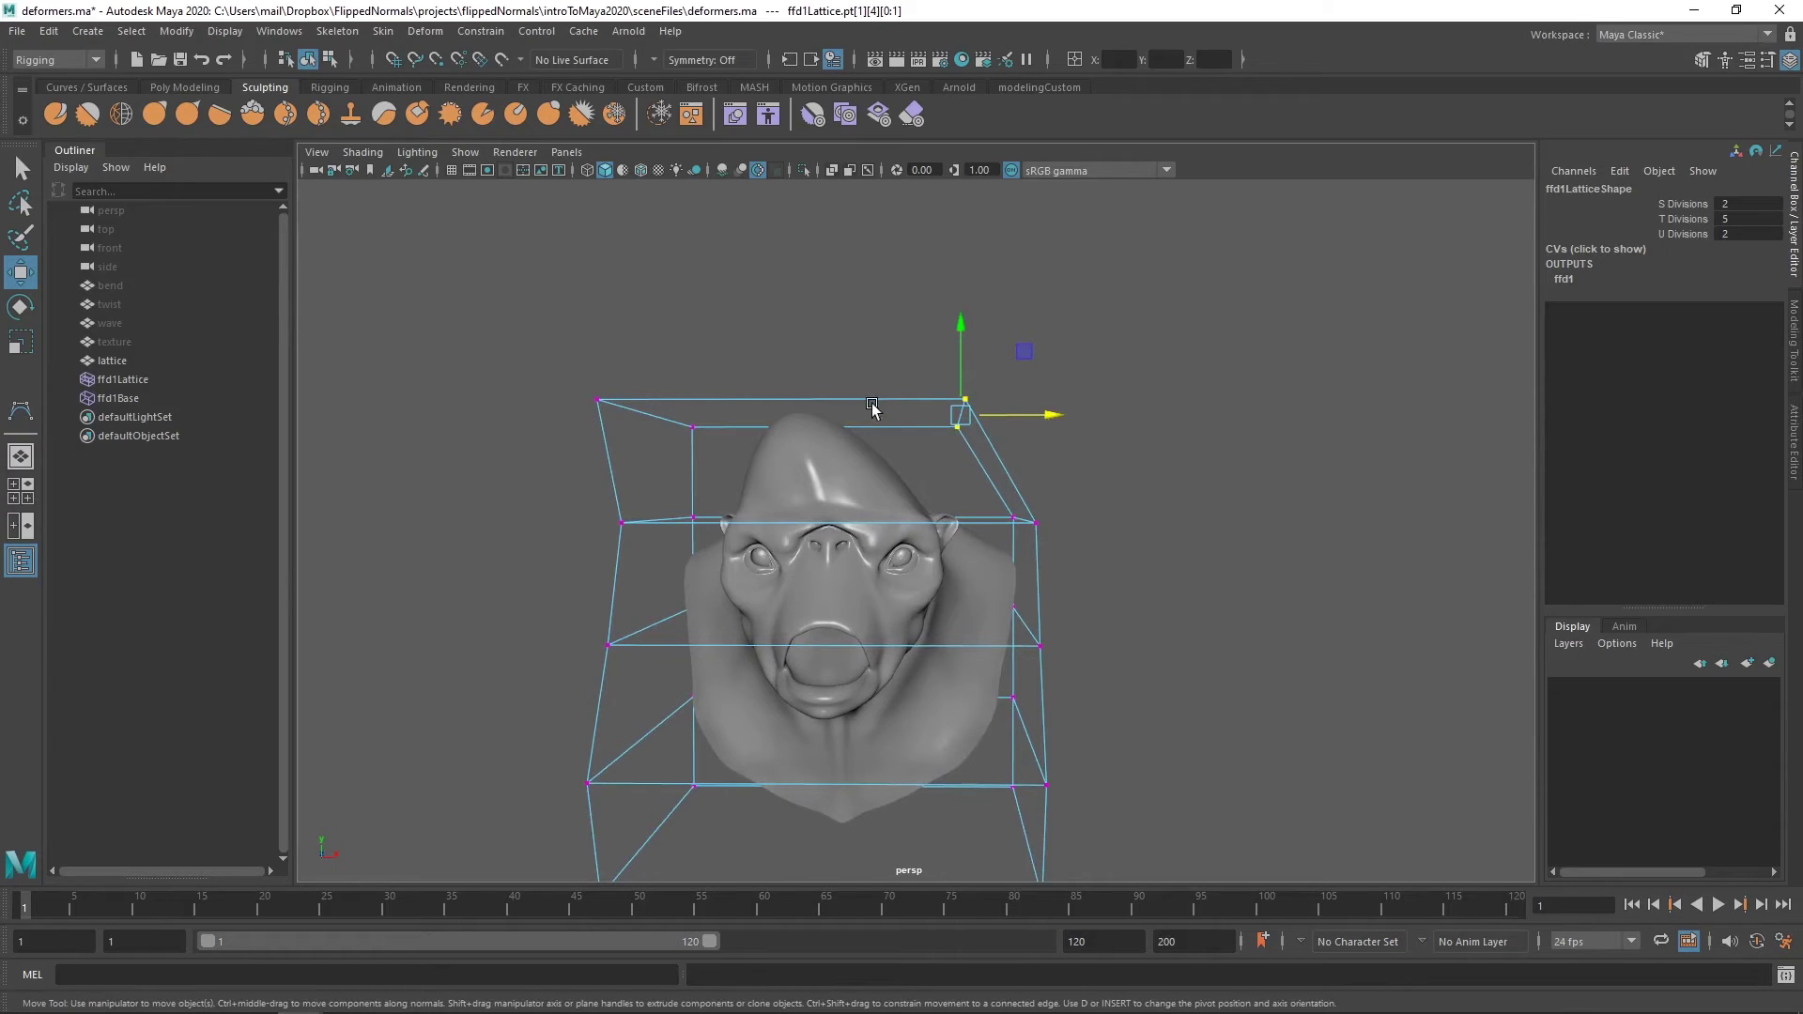
alt+drag(561, 377, 706, 474)
alt+drag(706, 473, 674, 526)
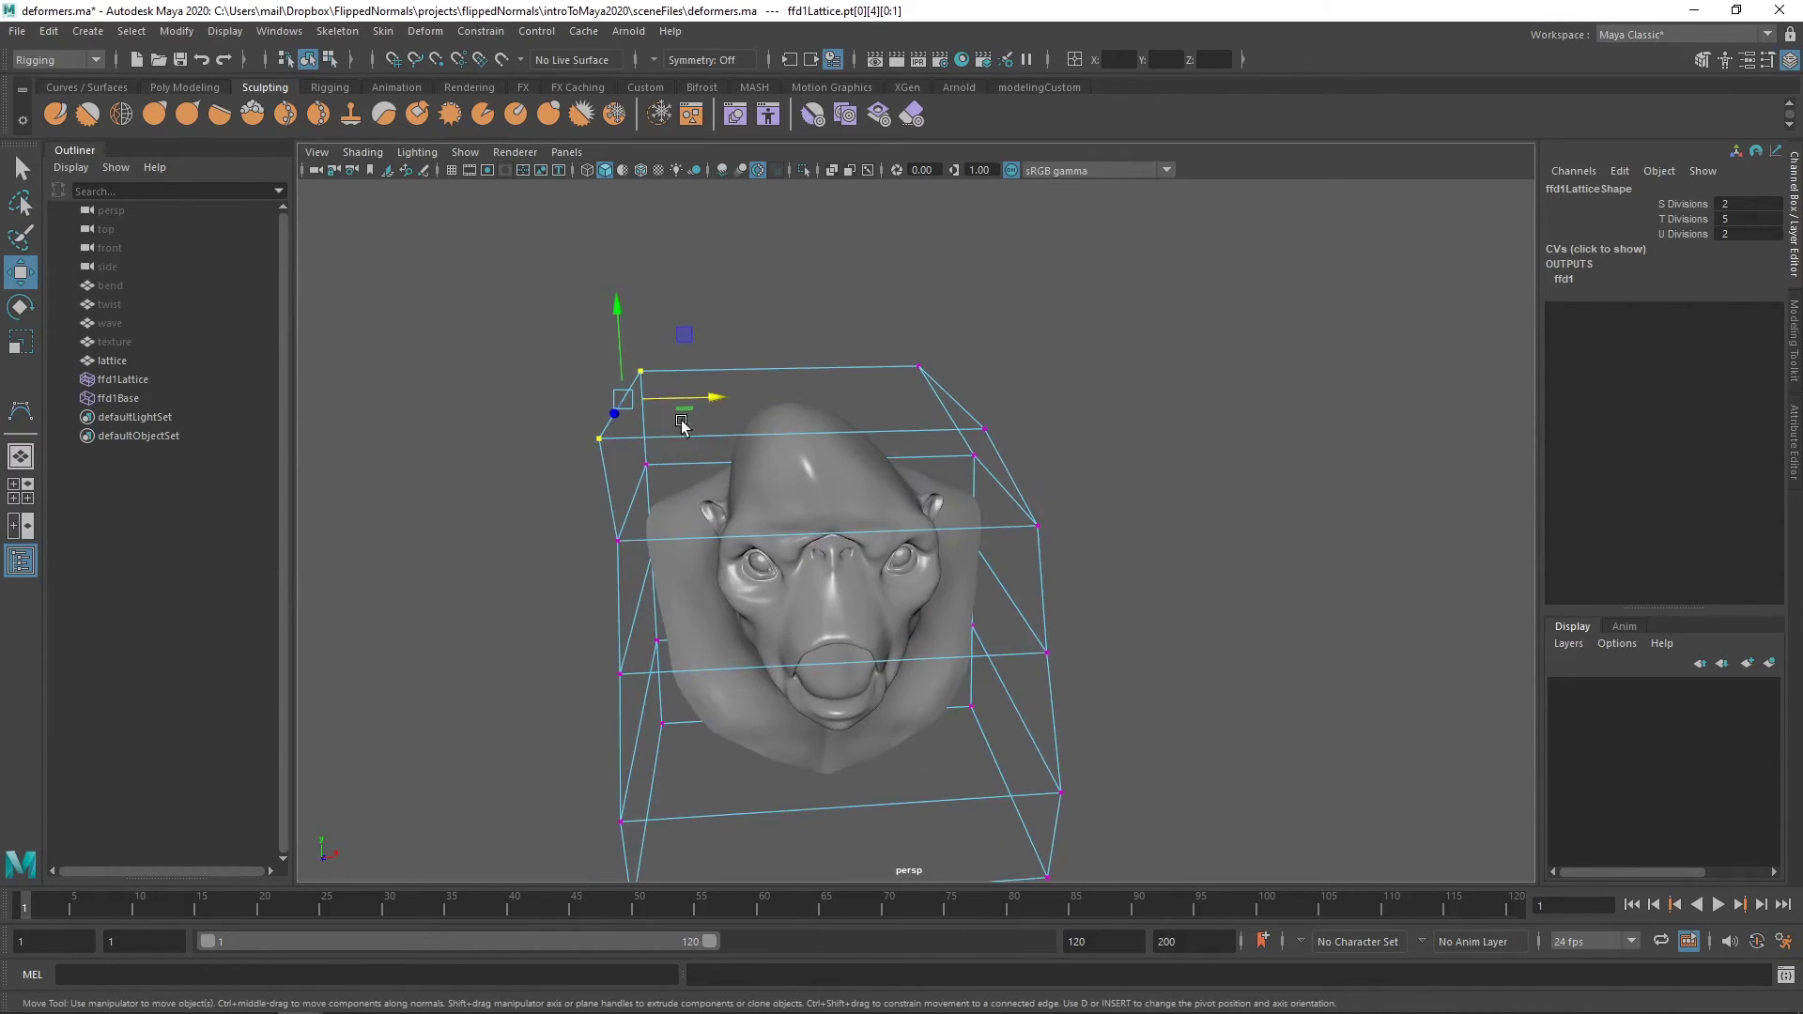
drag(683, 396, 1086, 477)
Step: Move the brow-level lattice points on one side of the head inward
drag(1094, 408, 964, 499)
alt+drag(967, 498, 1137, 440)
alt+drag(1014, 477, 873, 463)
Step: Undo all the lattice point moves to restore the head's original shape
key(ctrl+z)
key(ctrl+z)
key(ctrl+z)
key(ctrl+z)
key(ctrl+z)
key(ctrl+z)
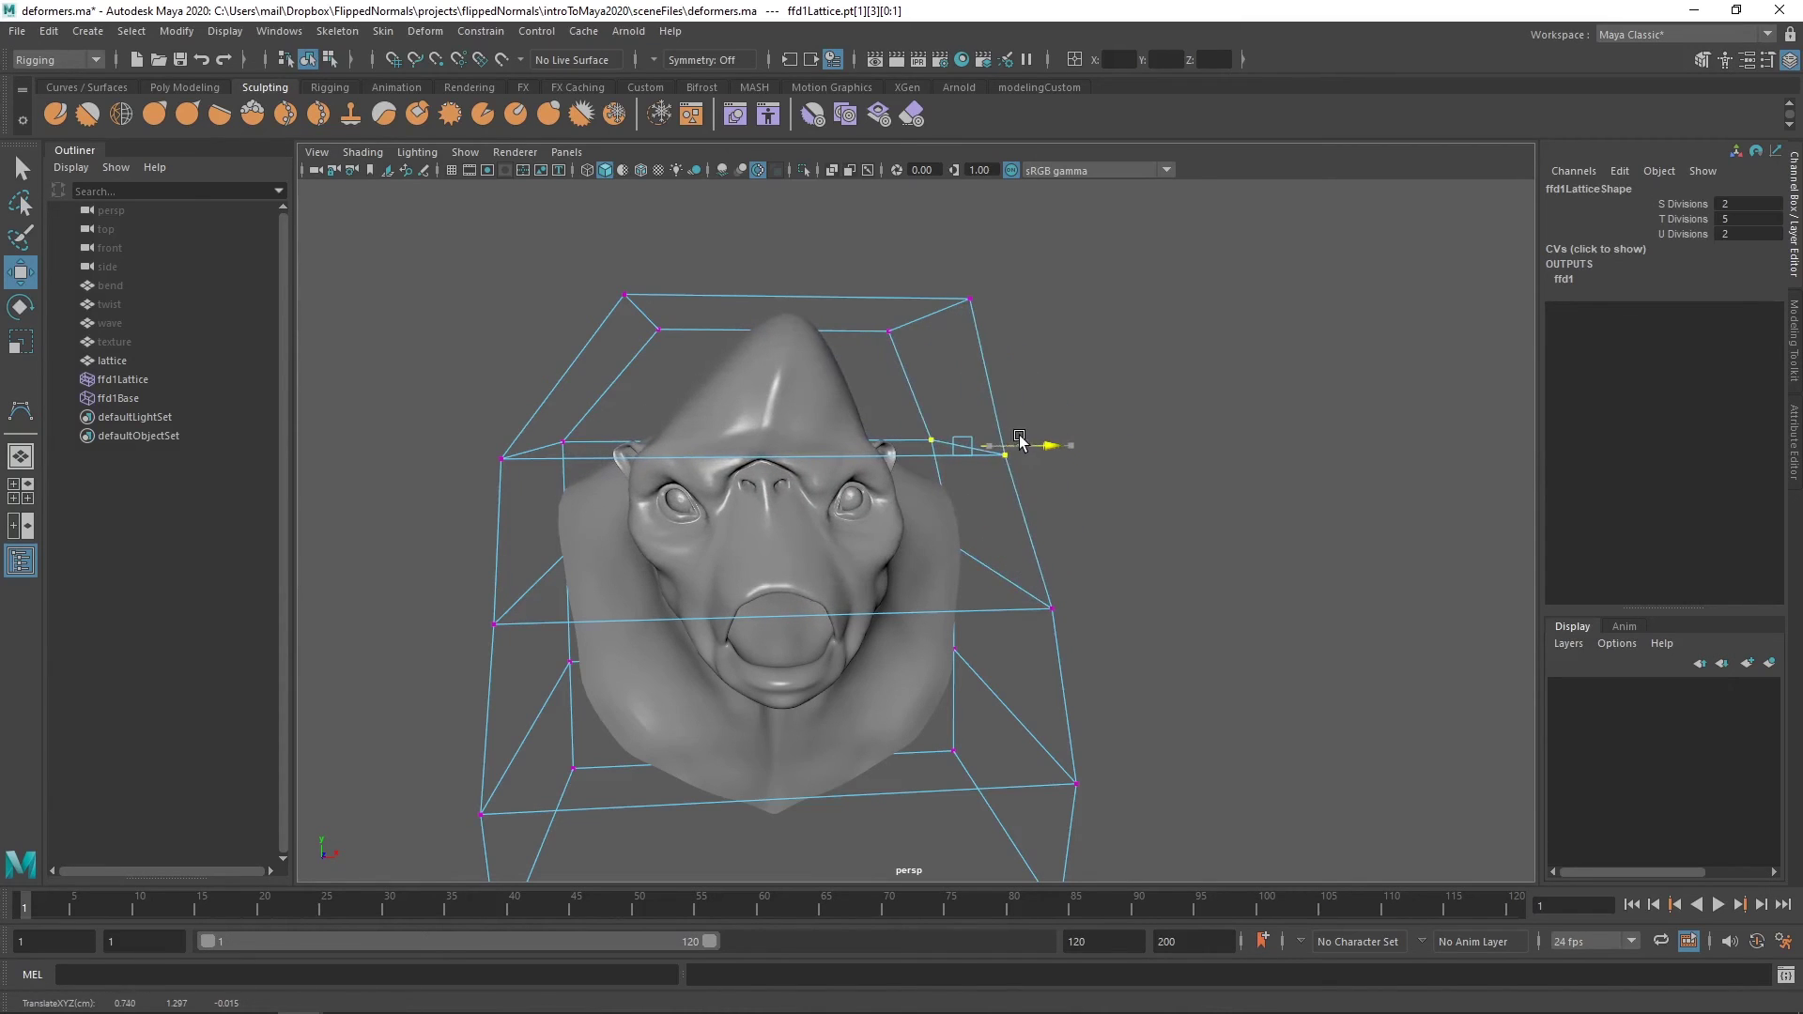
key(ctrl+z)
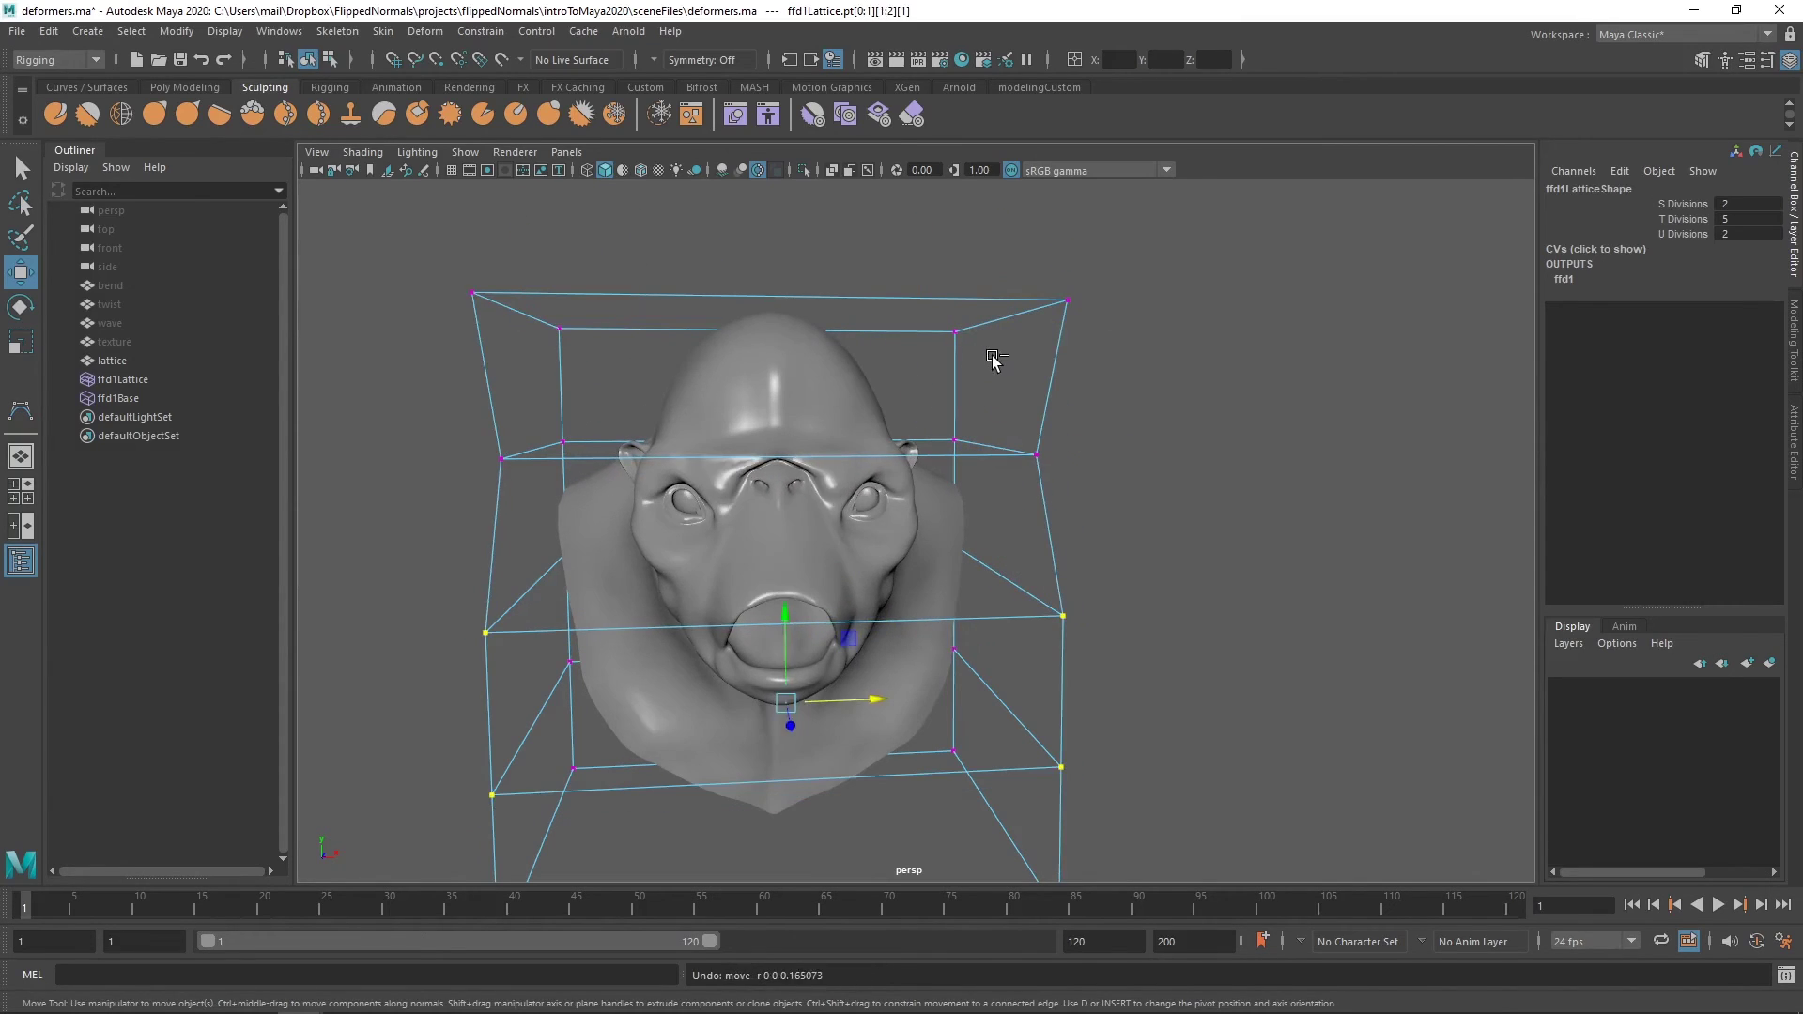
key(ctrl+z)
key(ctrl+z)
key(ctrl+z)
key(ctrl+z)
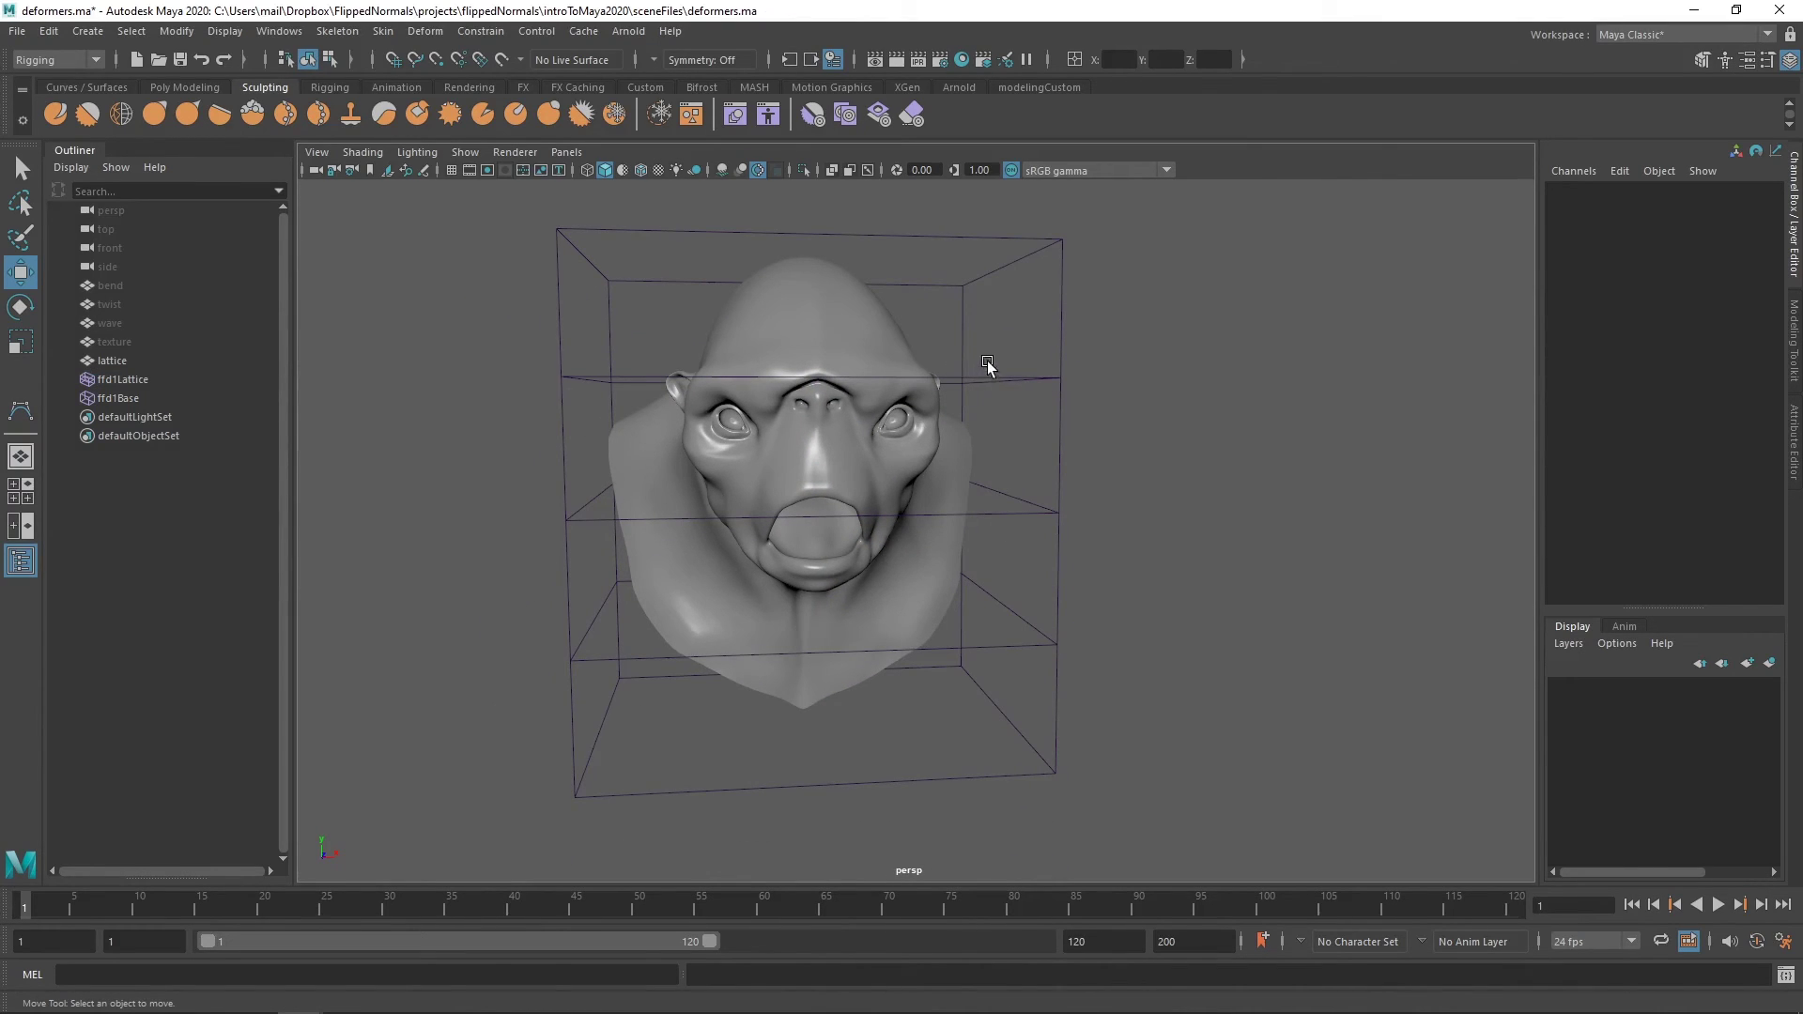
alt+drag(1006, 394, 944, 414)
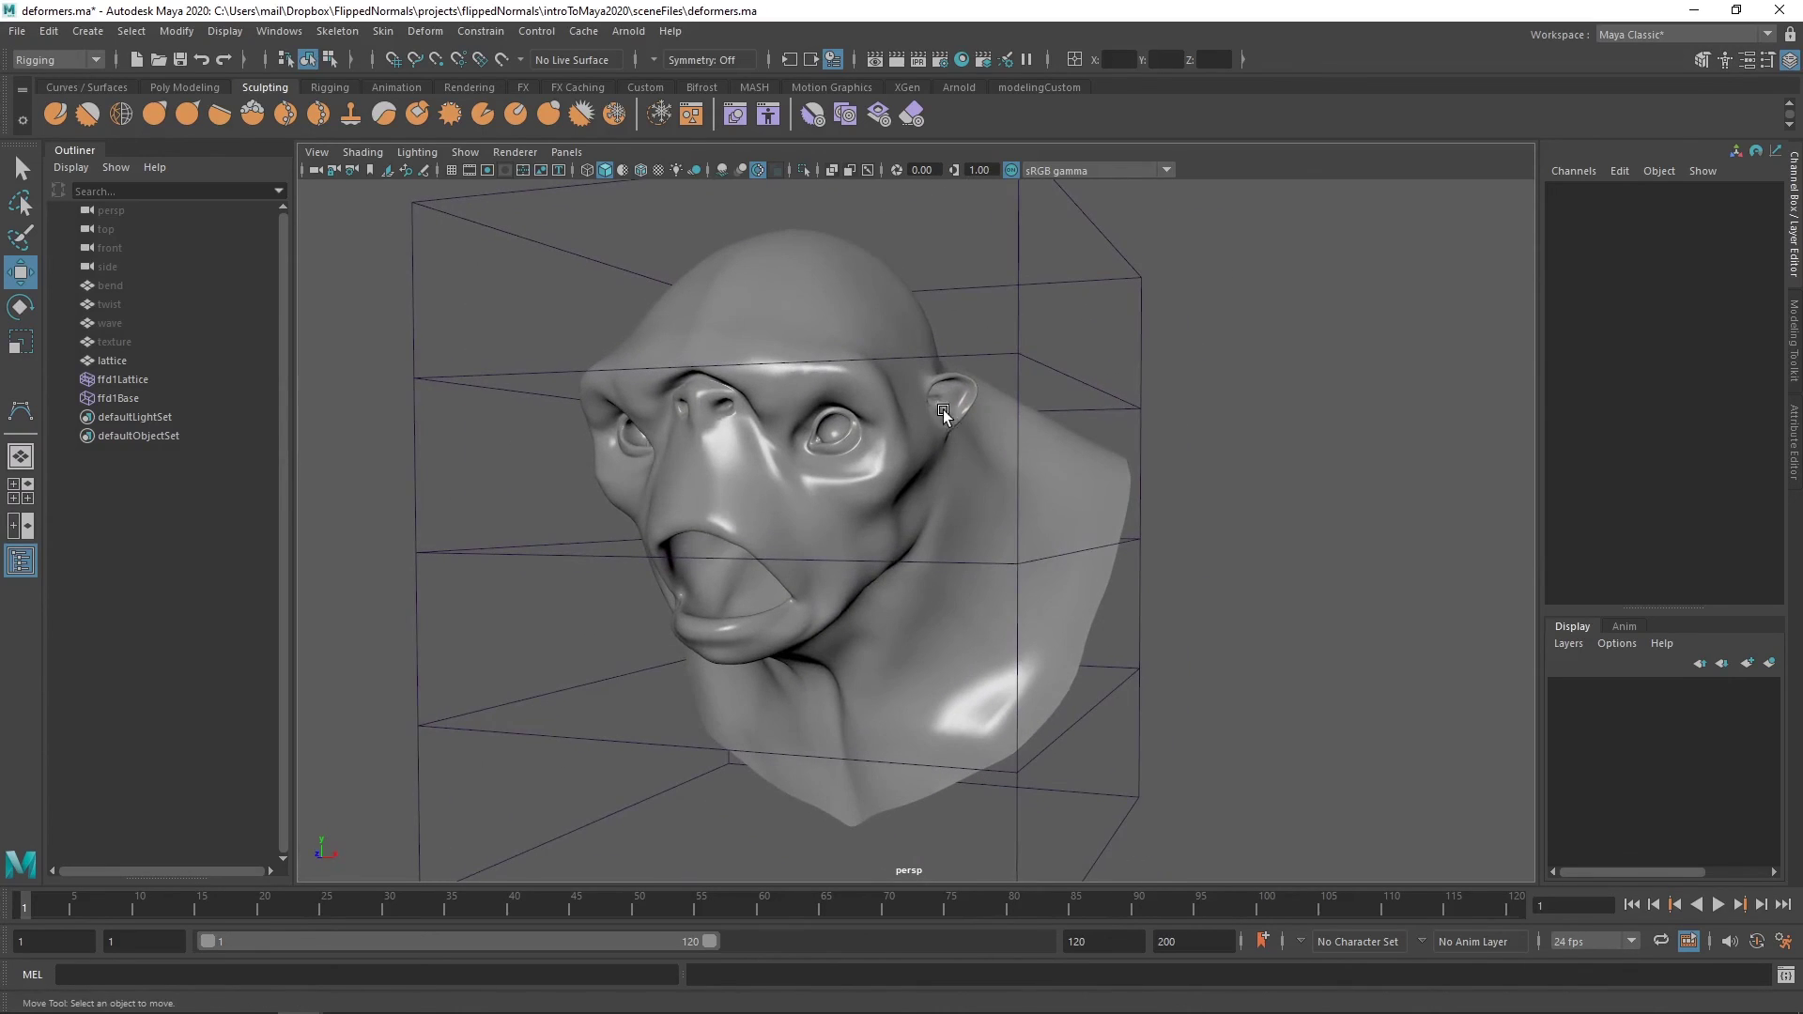